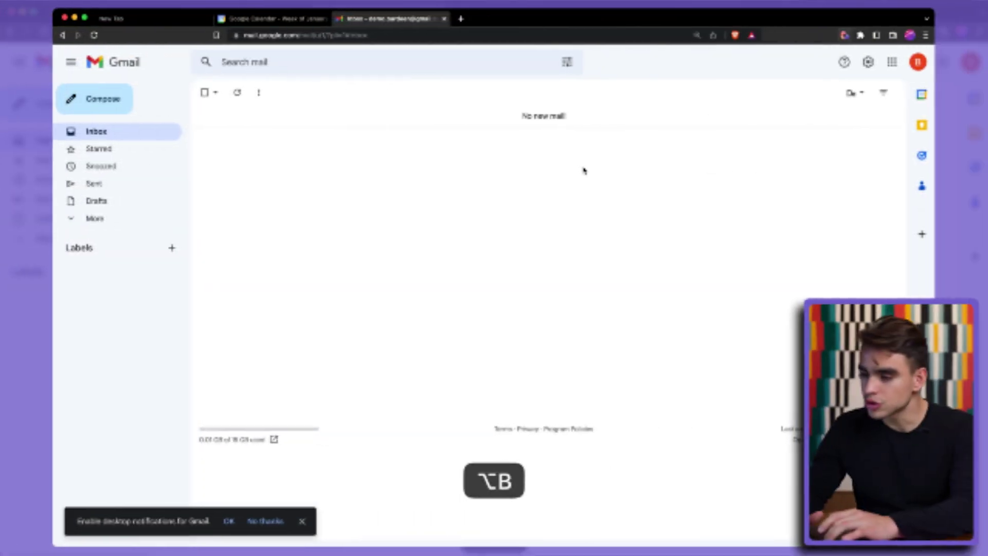
- Create a new autobook in Bardeen that uses a schedule trigger
key(alt+b)
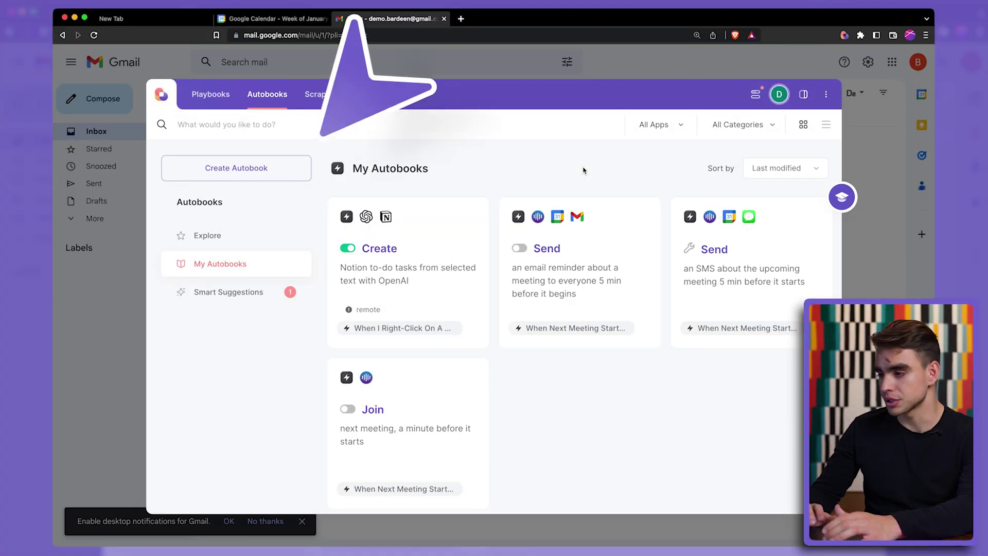
click(274, 169)
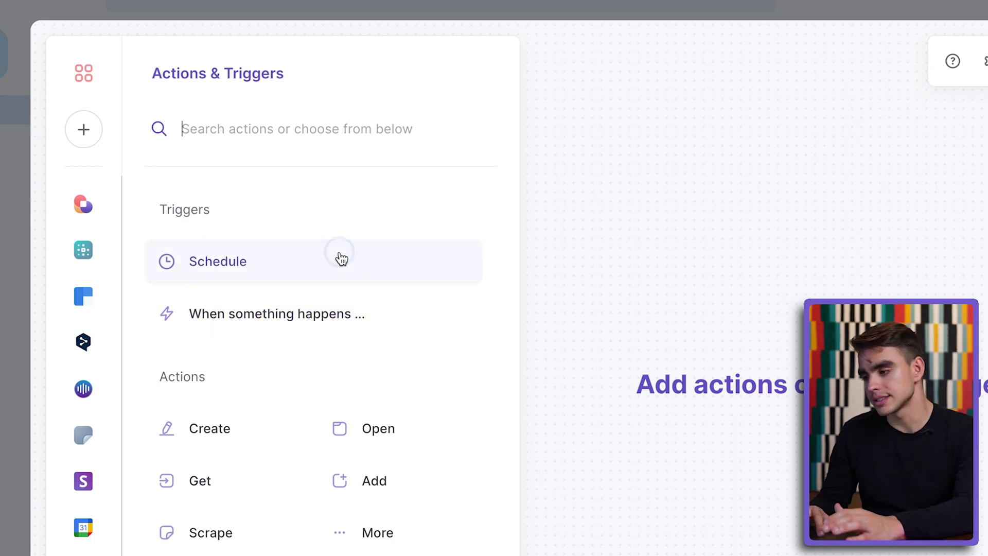
click(342, 258)
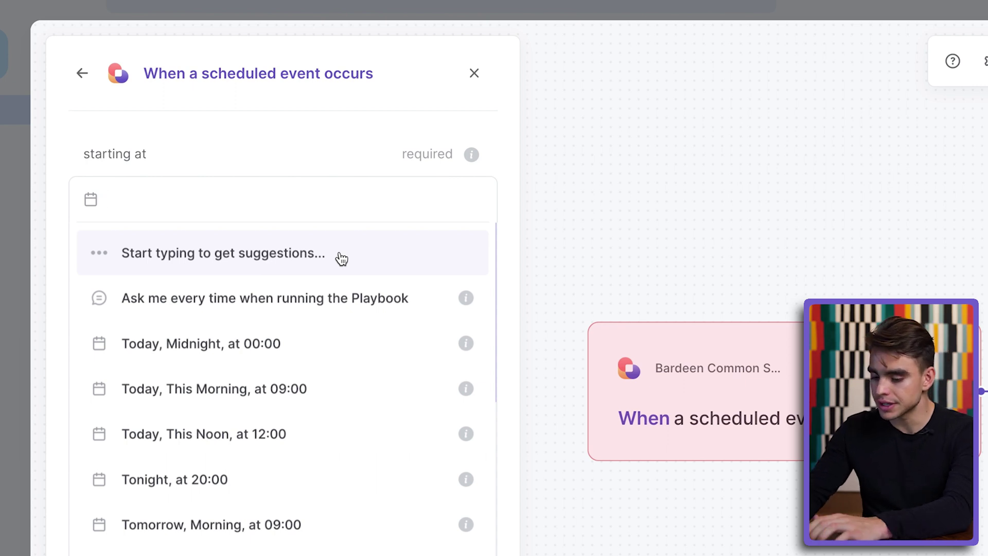
- Set the schedule to start Today at 06:00, repeat daily and never stop
text(6am)
click(244, 246)
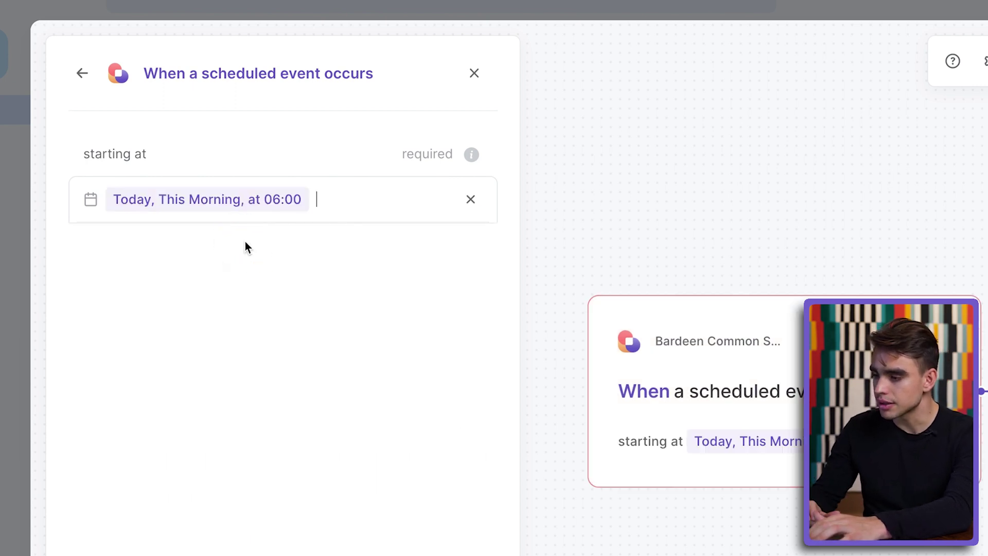
click(293, 337)
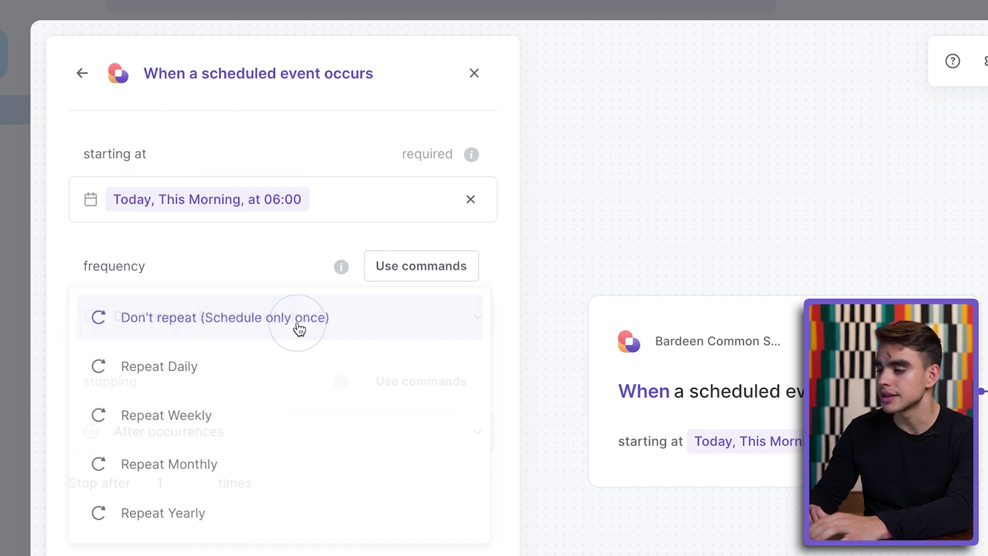
click(280, 377)
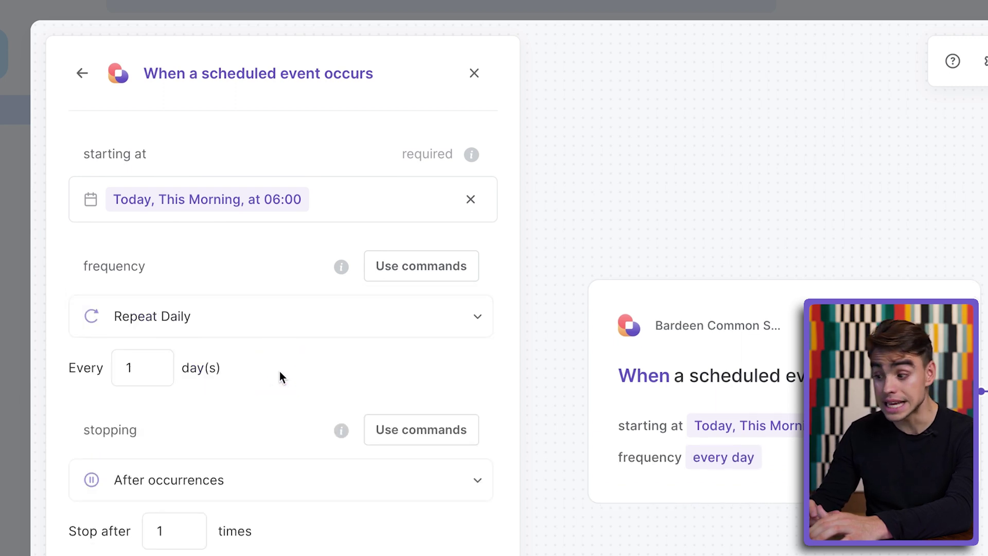
click(304, 494)
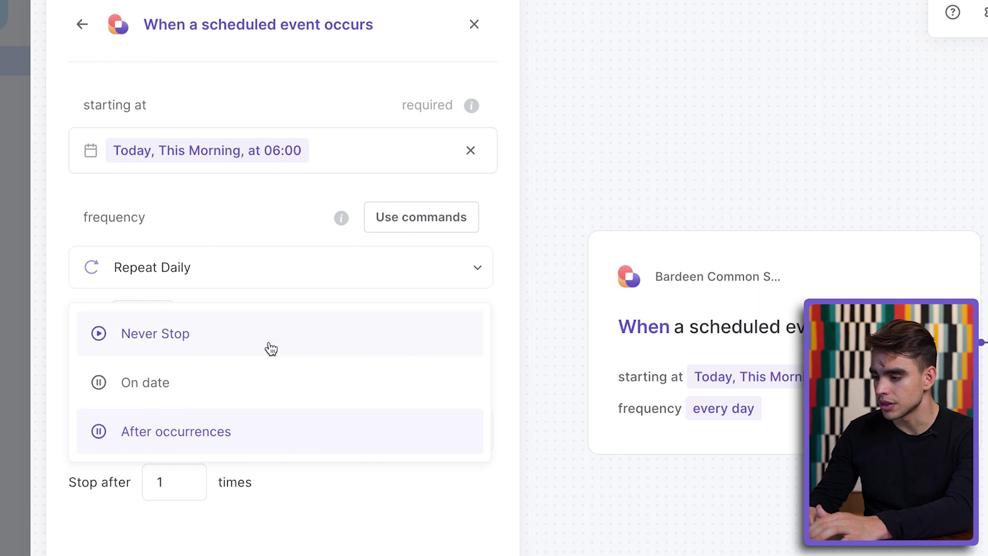
click(267, 345)
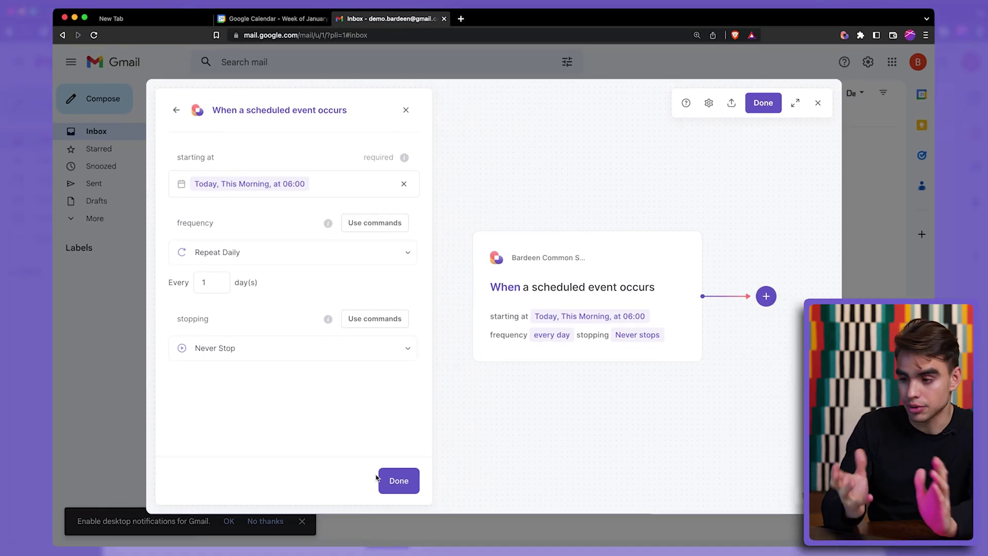
- Delete the schedule trigger card from the autobook
click(179, 111)
click(676, 259)
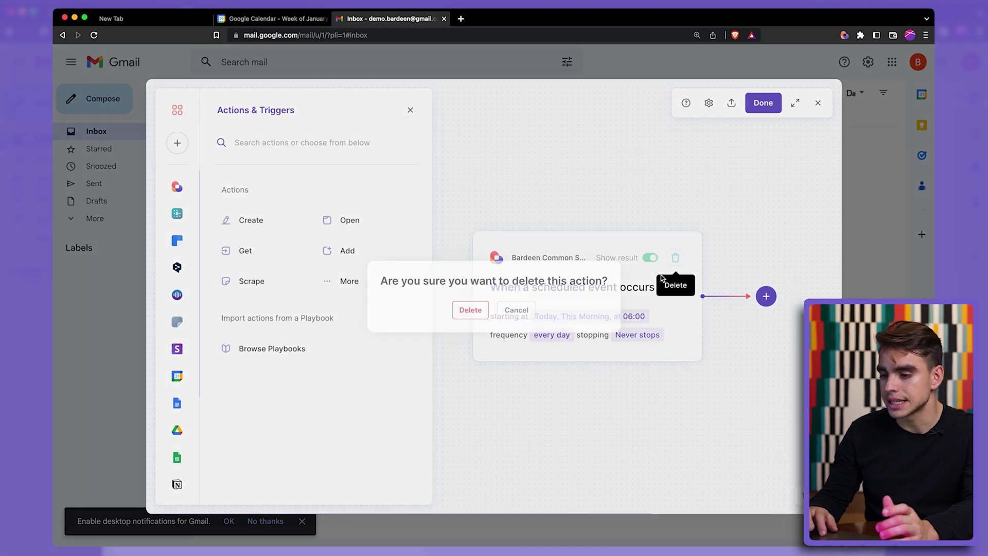
click(465, 310)
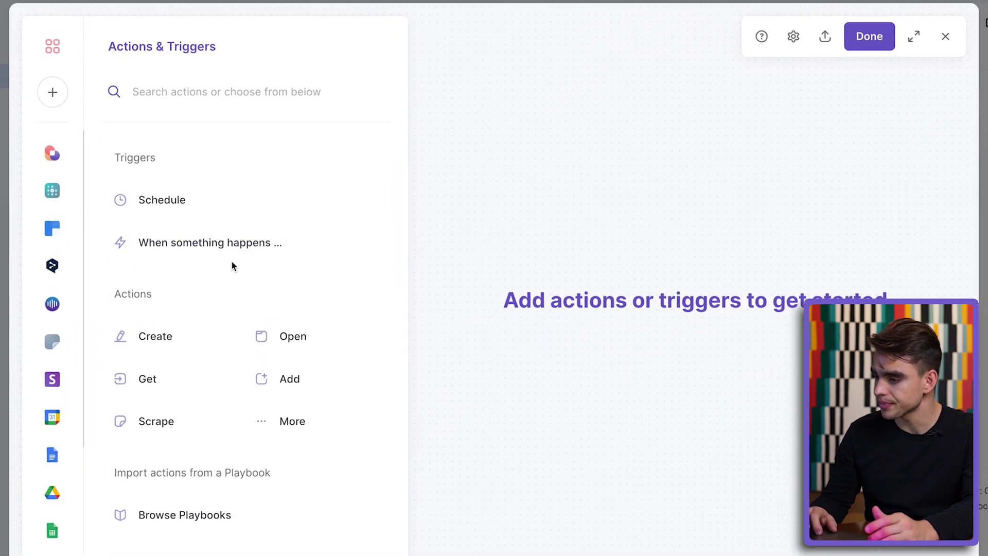
- Add the 'When time has passed of duration' trigger with a 20 sec duration
click(257, 255)
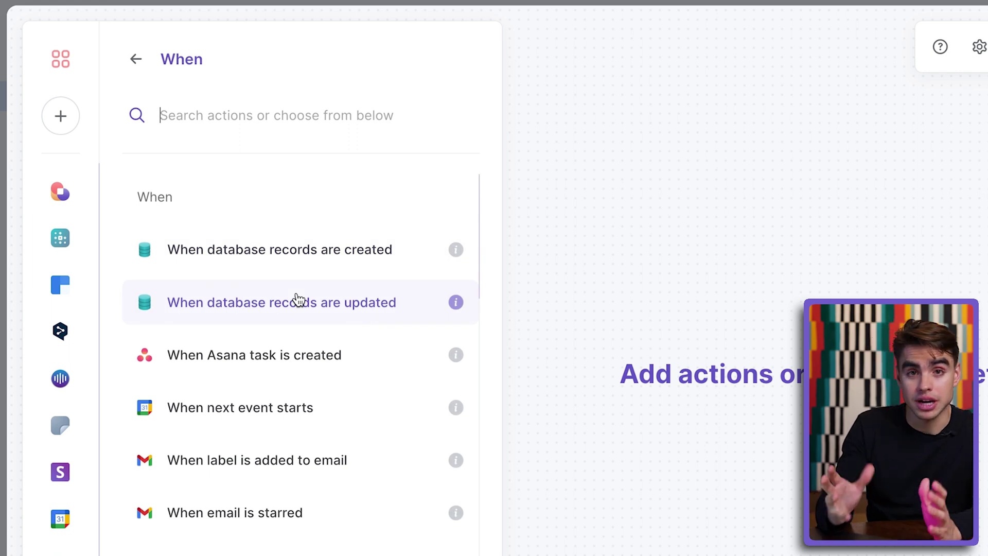
click(209, 116)
text(ti)
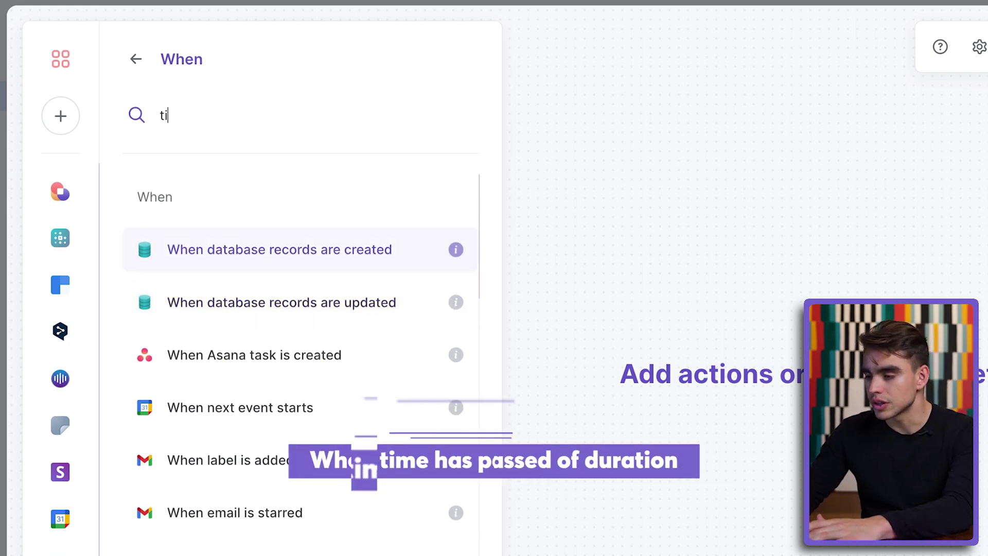
text(me has)
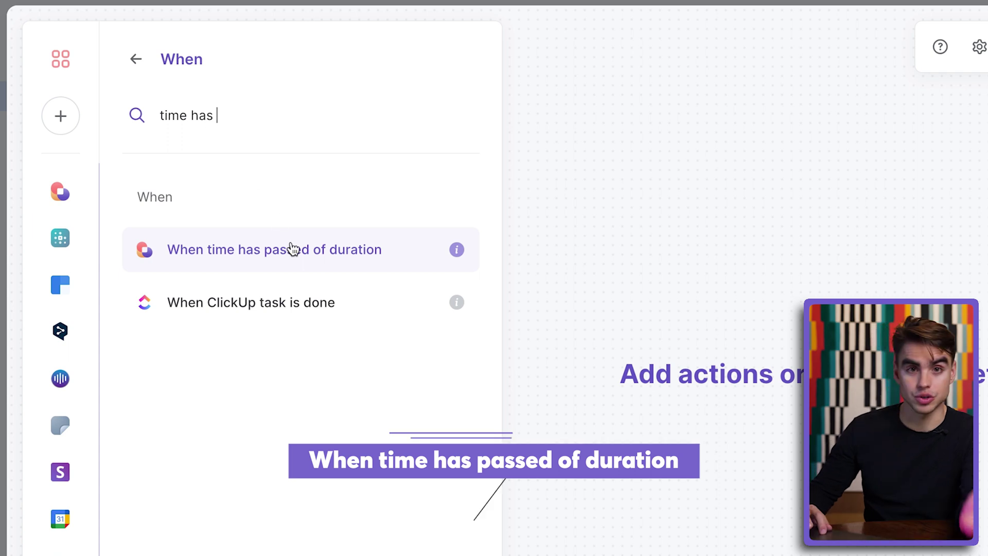
click(304, 268)
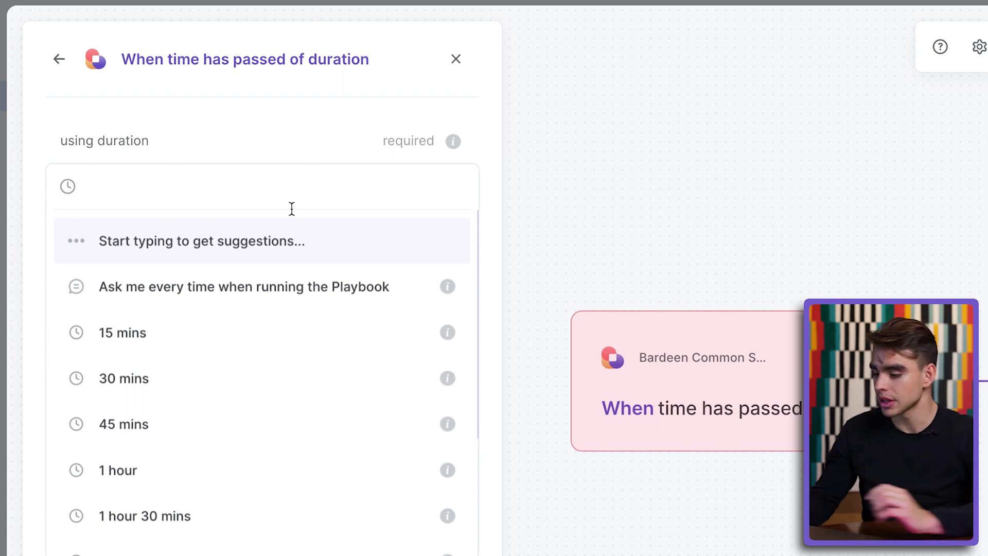
text(20 )
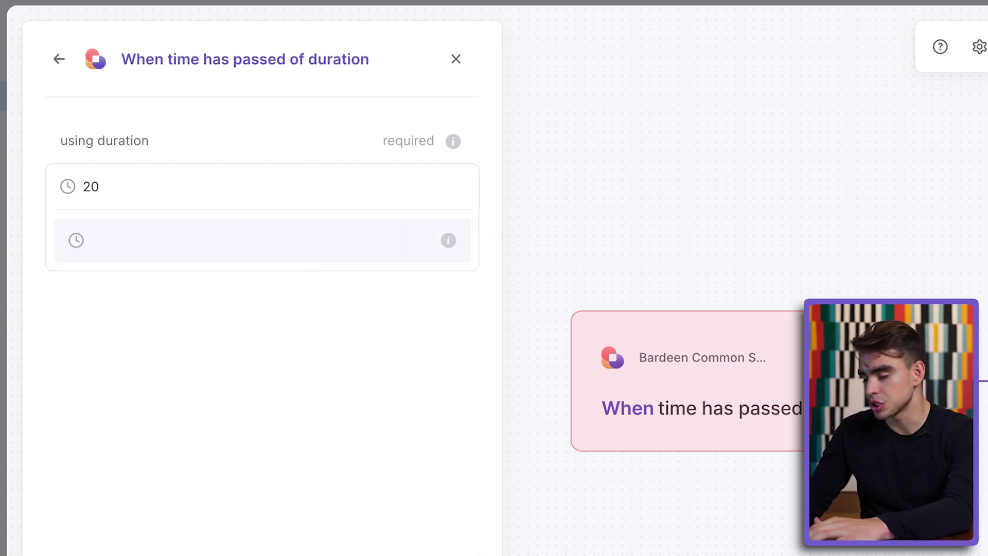
text(sec)
key(Return)
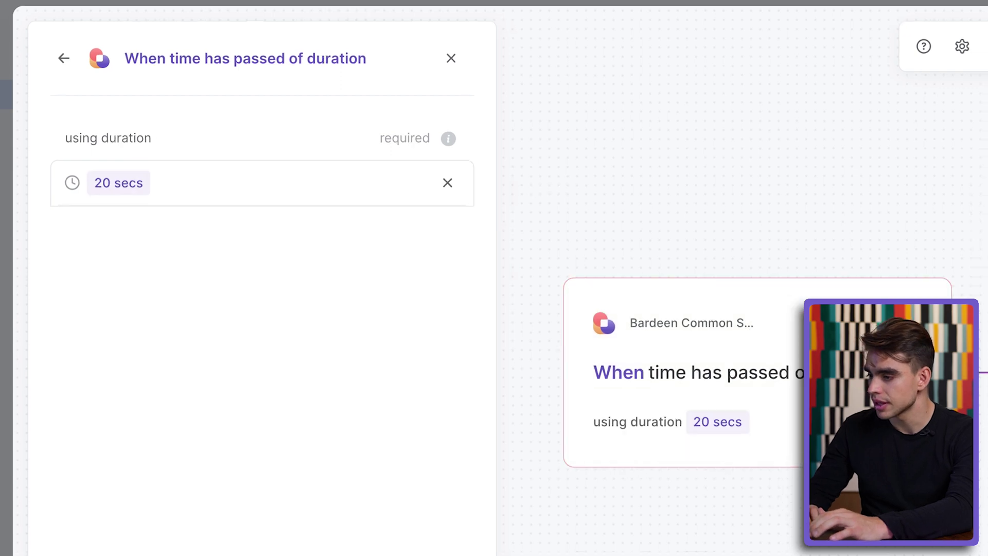
click(393, 509)
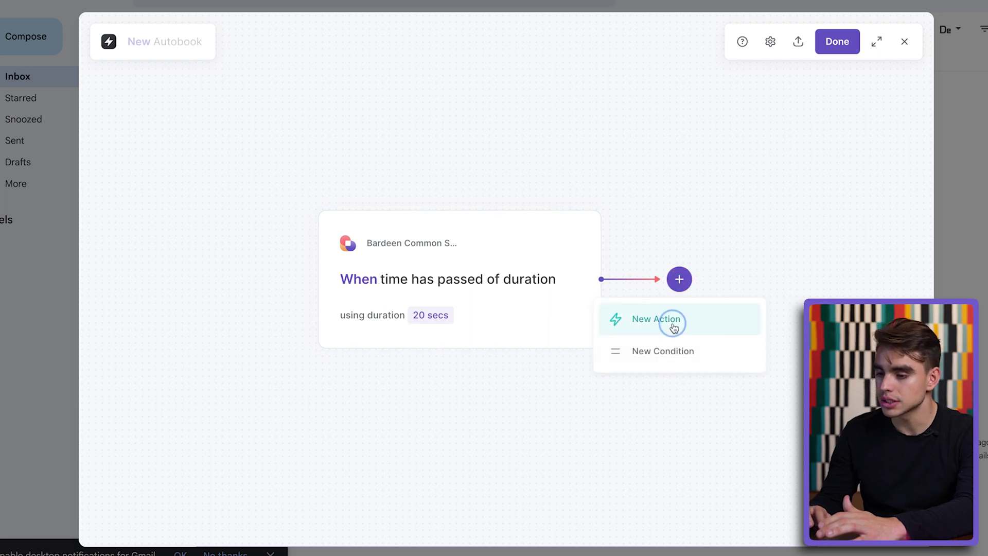
- Add a Google Mail 'Send email' action after the trigger
click(669, 324)
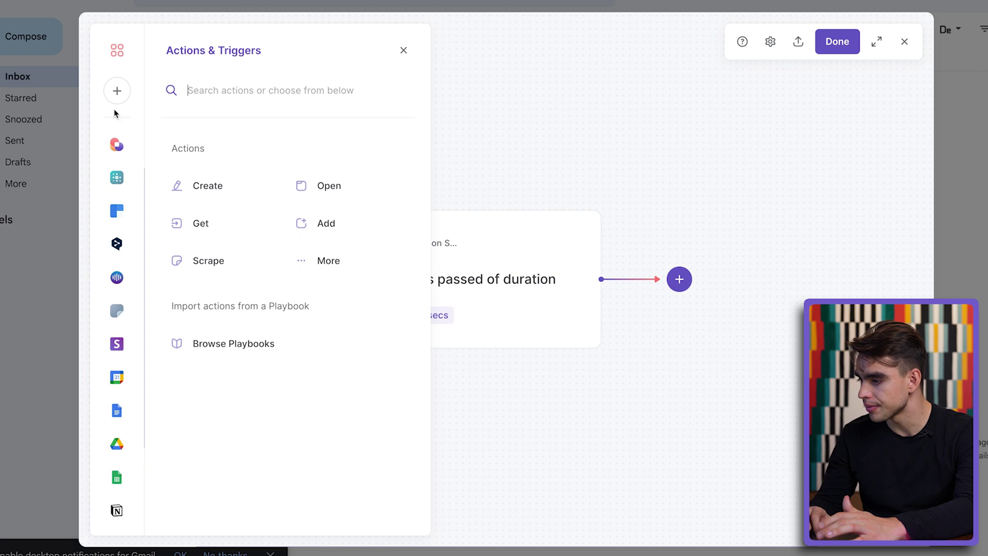
click(130, 90)
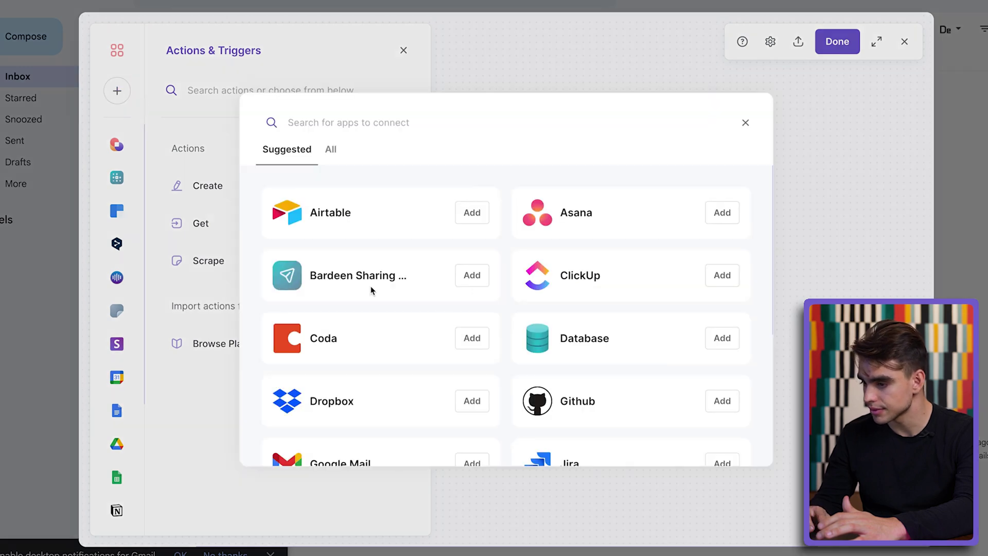
scroll(462, 446, down, 1)
click(462, 444)
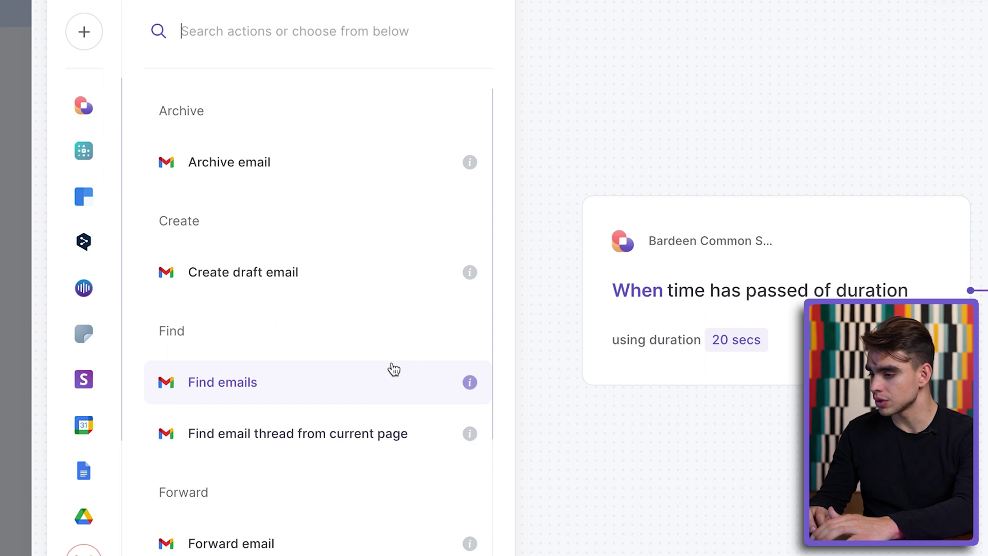
scroll(392, 396, down, 5)
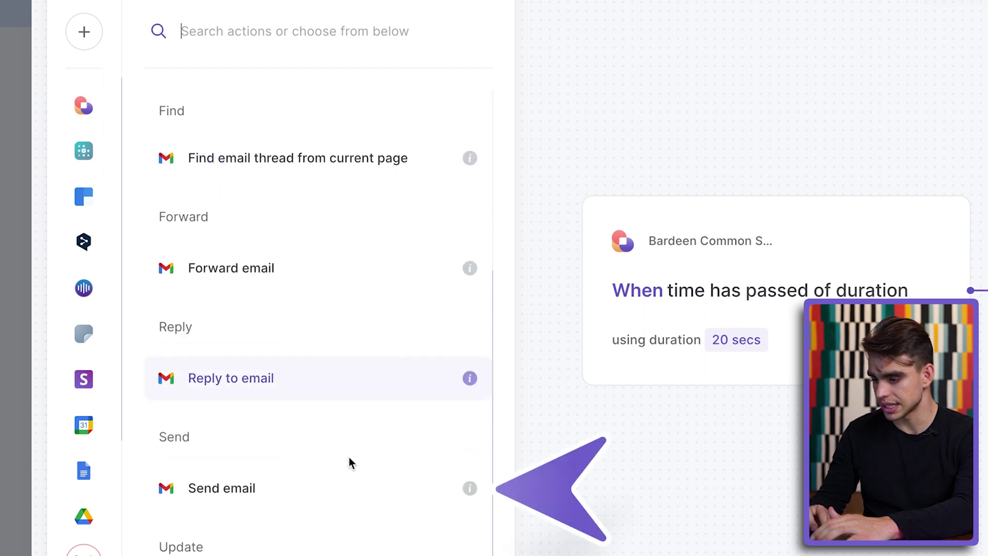
click(348, 489)
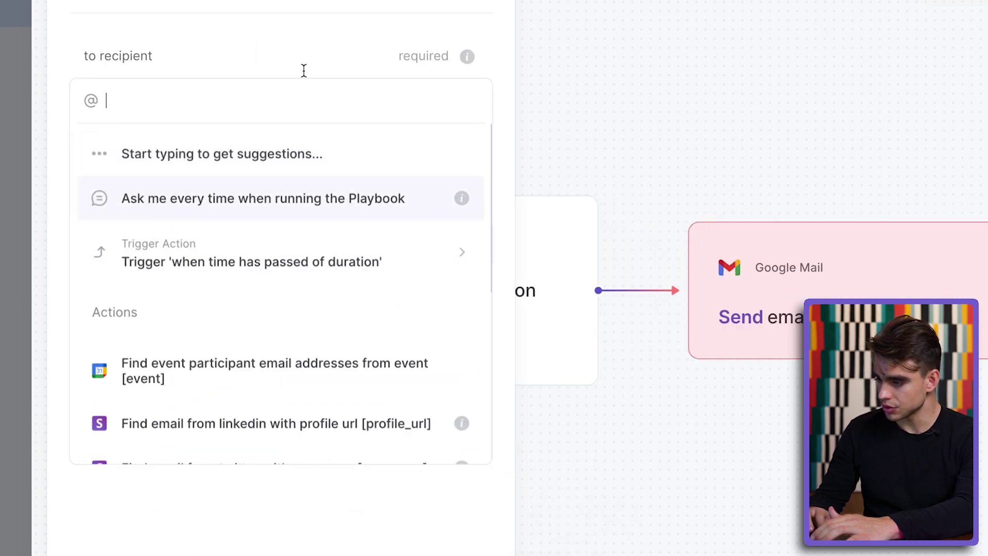
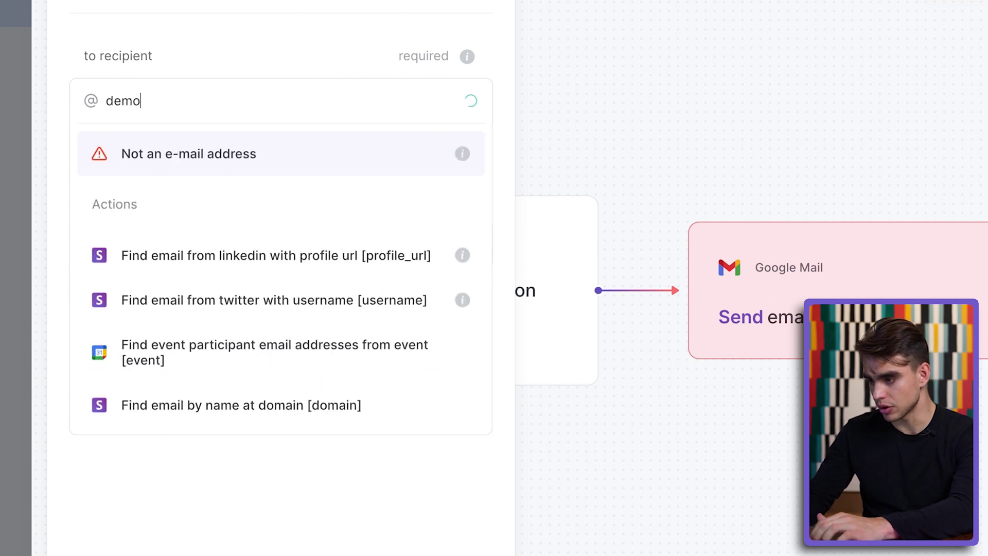
- Address the email to the demo account, subject 'Reminder!', body 'Just checking in! Have things been done?'
click(306, 154)
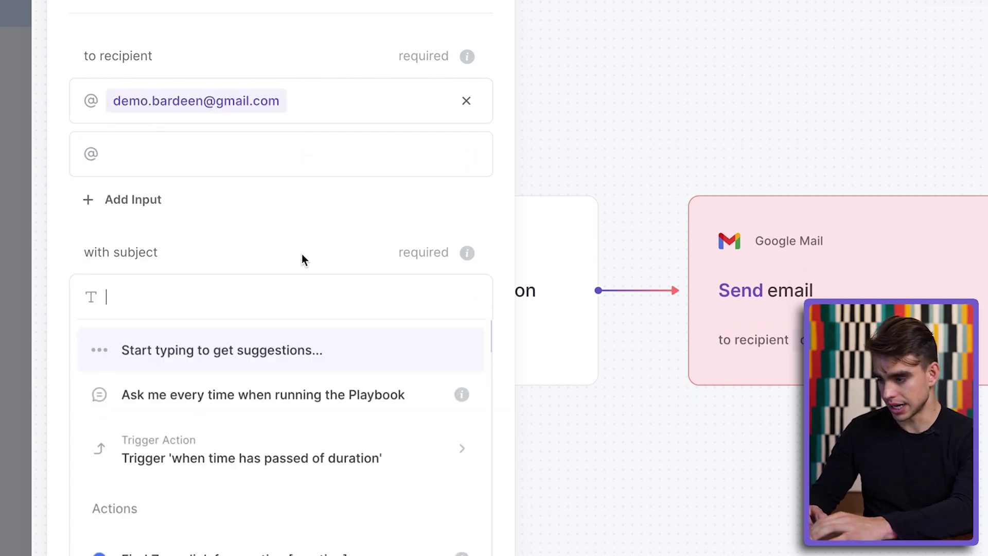
text(Remin)
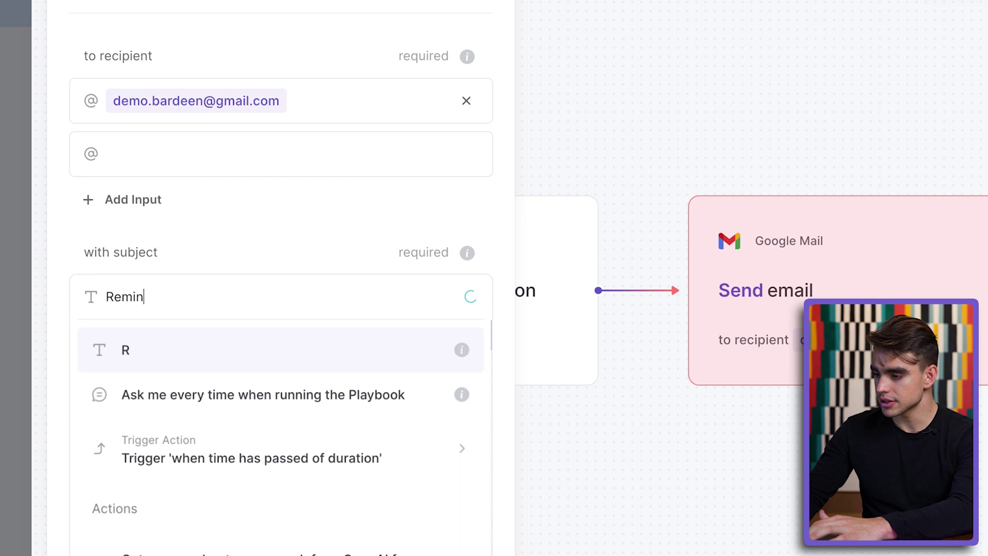
text(der!)
key(Return)
scroll(317, 406, down, 5)
click(302, 451)
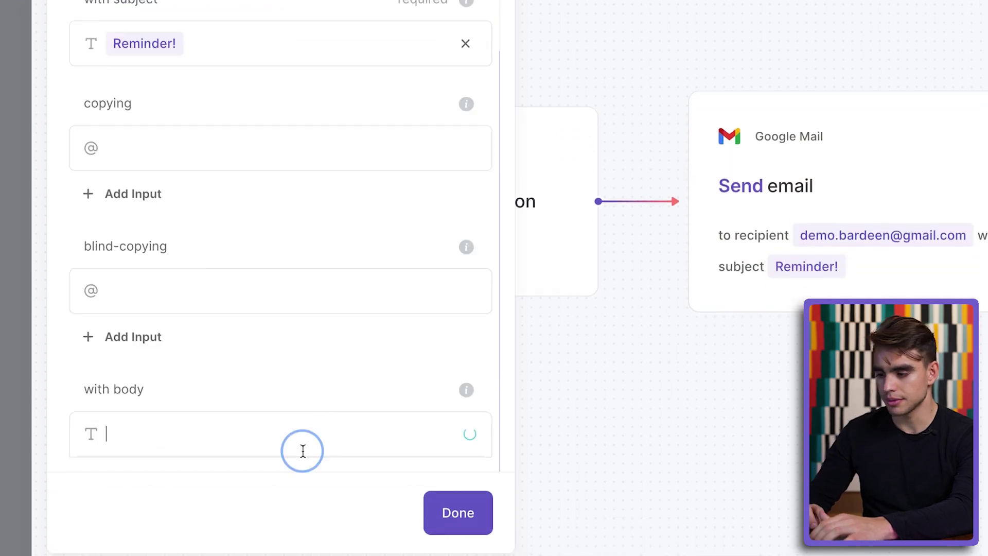
text(Just checking in! Have things been done?)
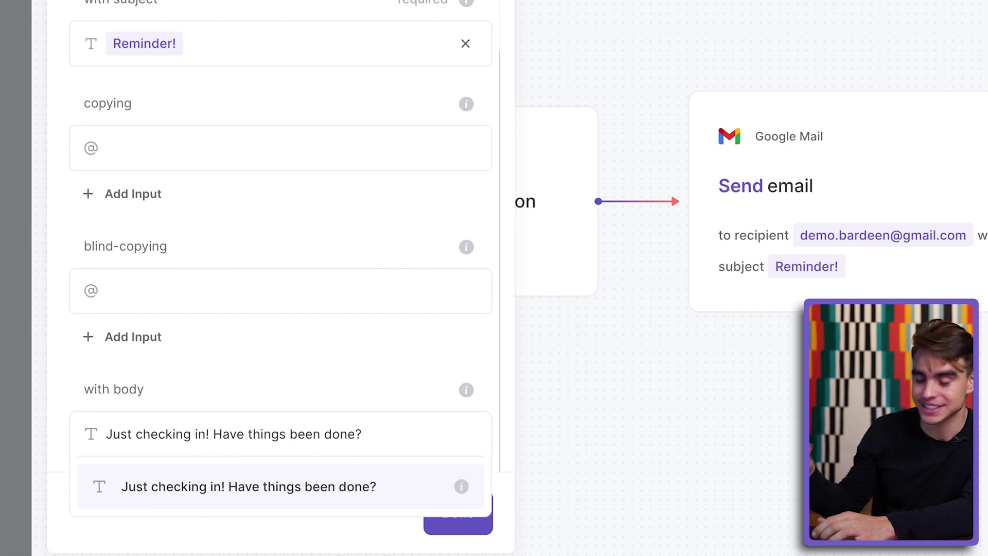
click(398, 478)
- Name the autobook 'Email every 20 seconds', save it and activate it
click(458, 517)
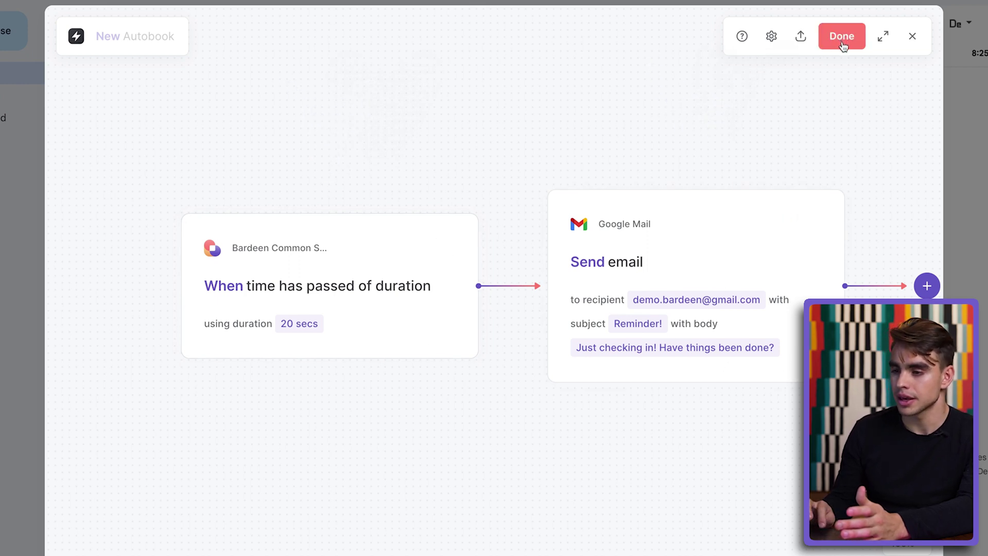
key(super+a)
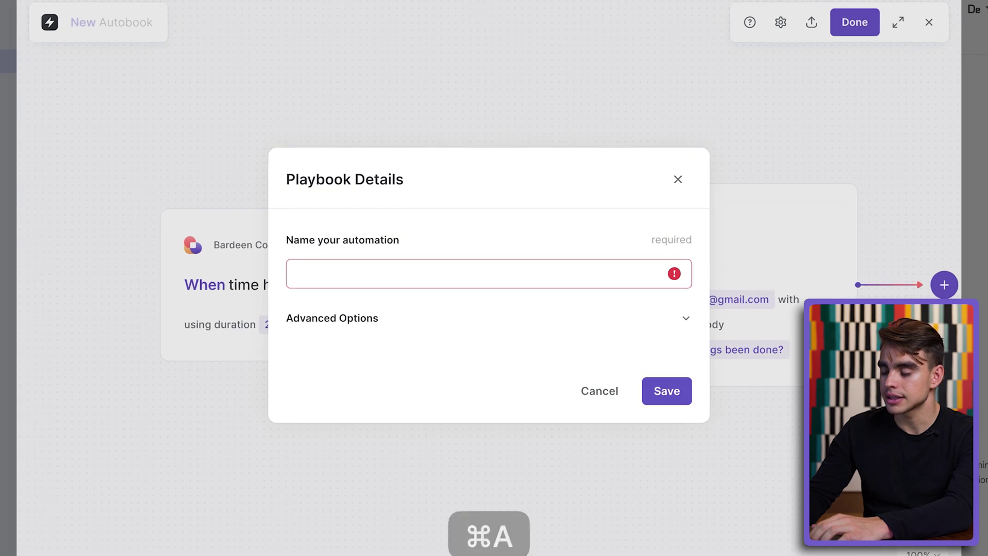
text(Email every 20 seconds)
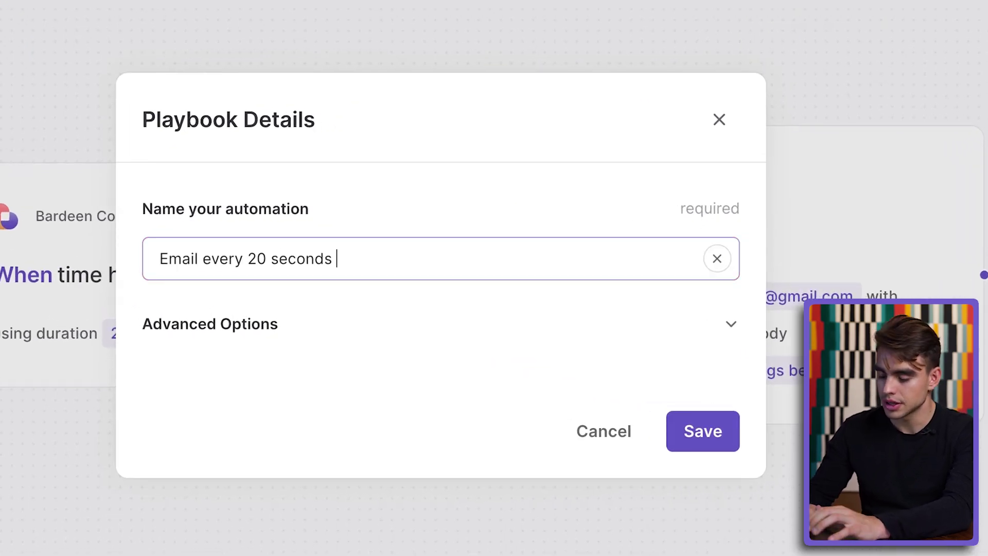
click(714, 455)
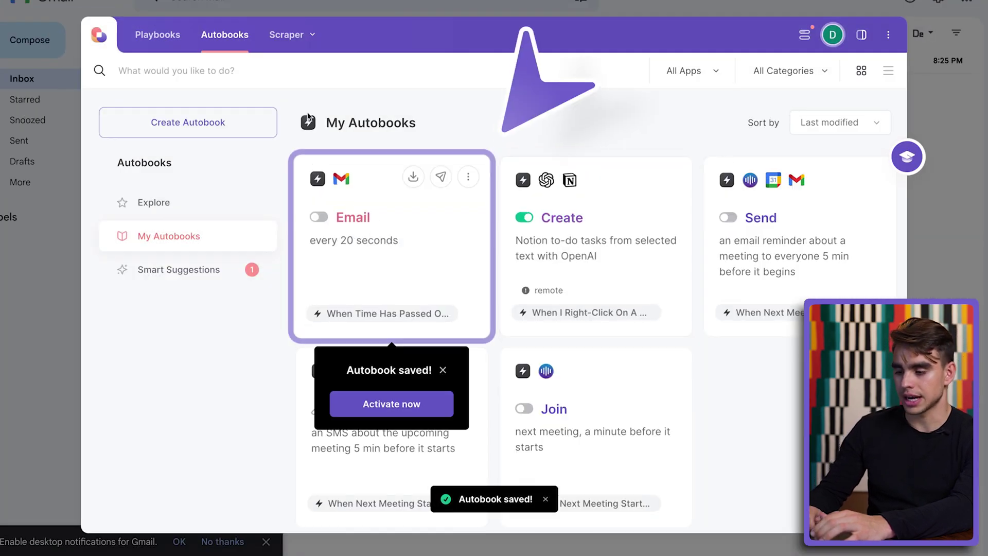
click(406, 214)
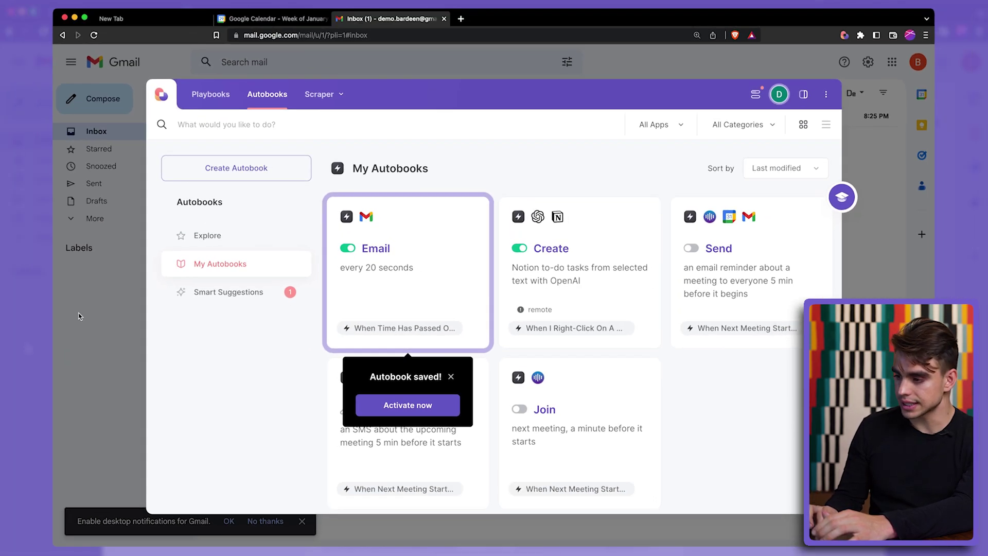
- Close the Bardeen panel and open the 'Reminder!' email in the Gmail inbox
click(80, 316)
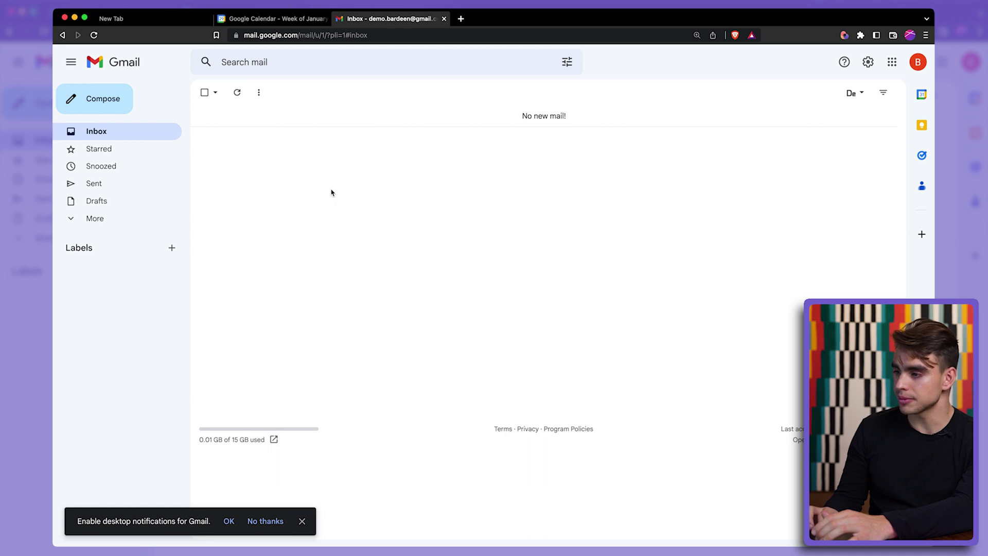
click(382, 120)
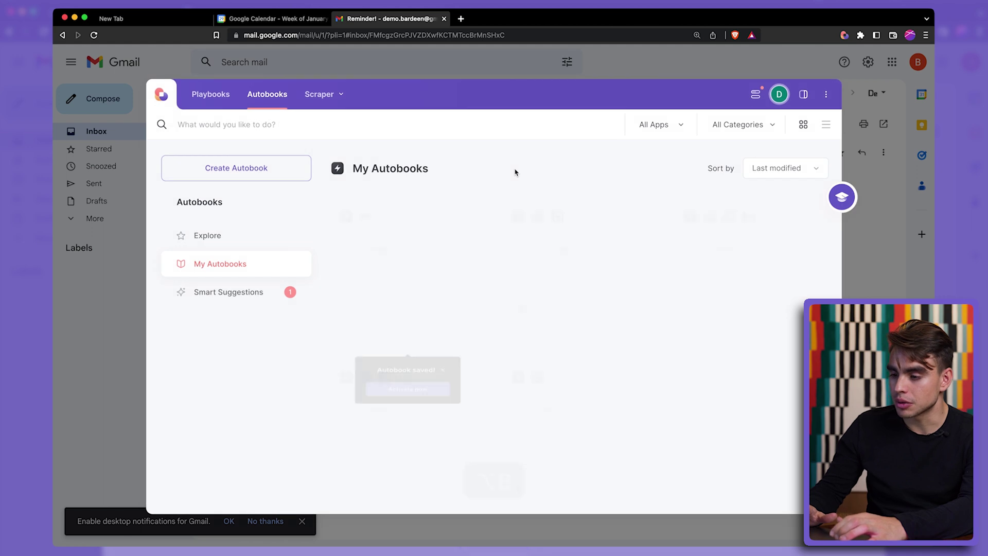
mouse_move(449, 221)
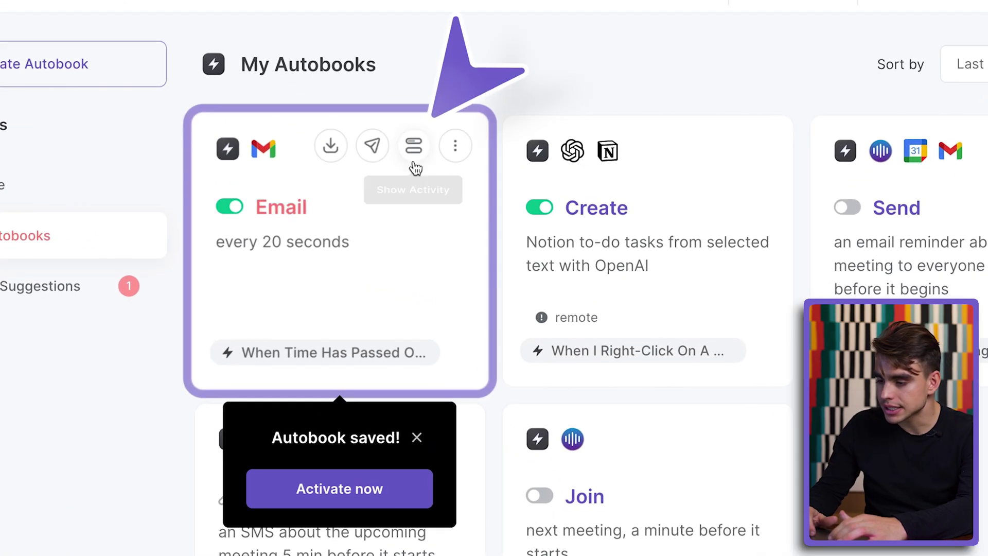
click(414, 149)
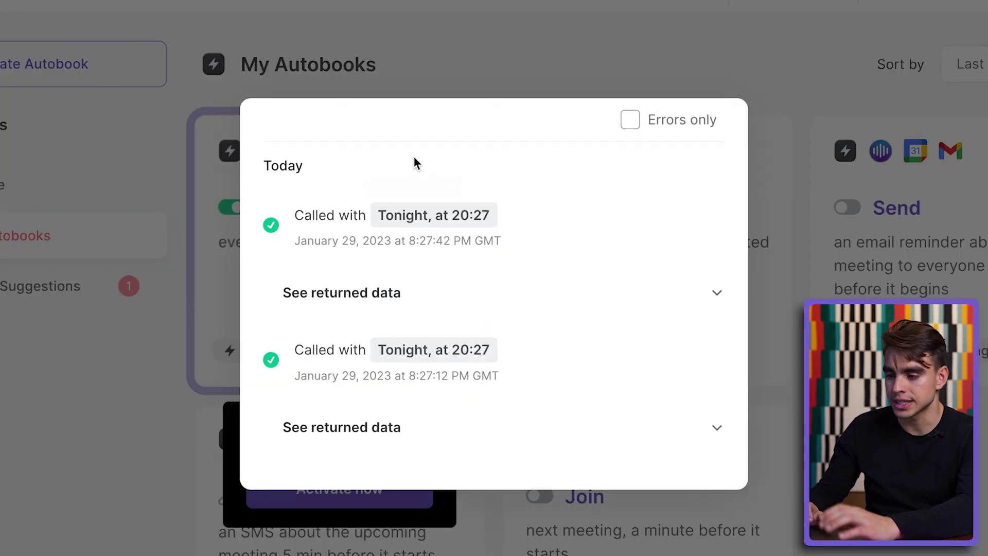
click(701, 296)
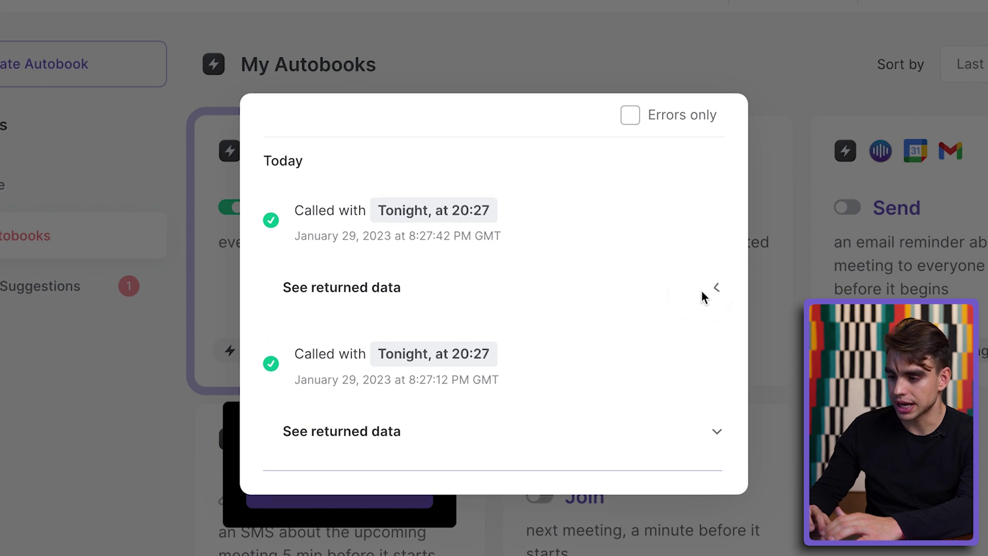
scroll(702, 339, down, 4)
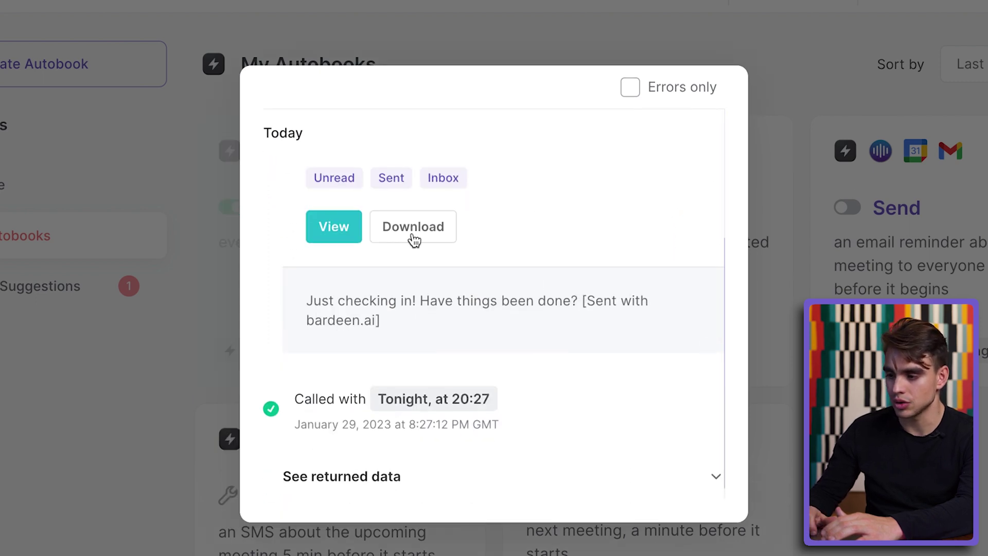
click(793, 51)
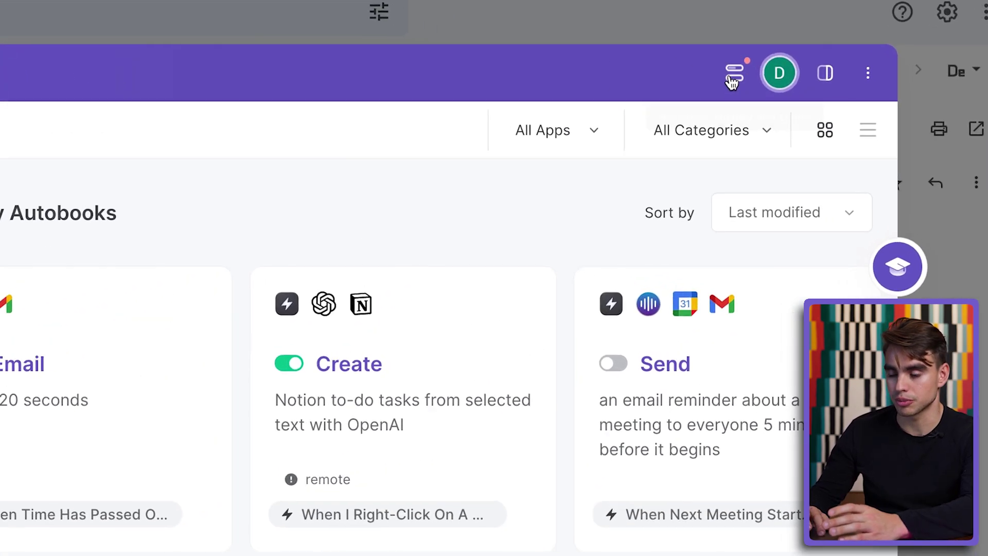
- Review the latest Email run in Activities and rerun the 'Email every 20 seconds' autobook
click(755, 95)
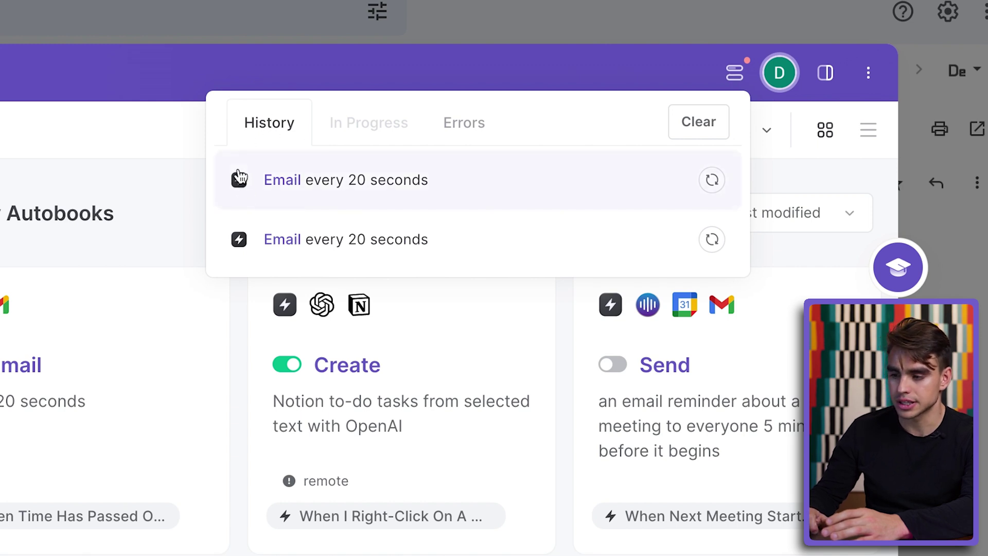
click(462, 187)
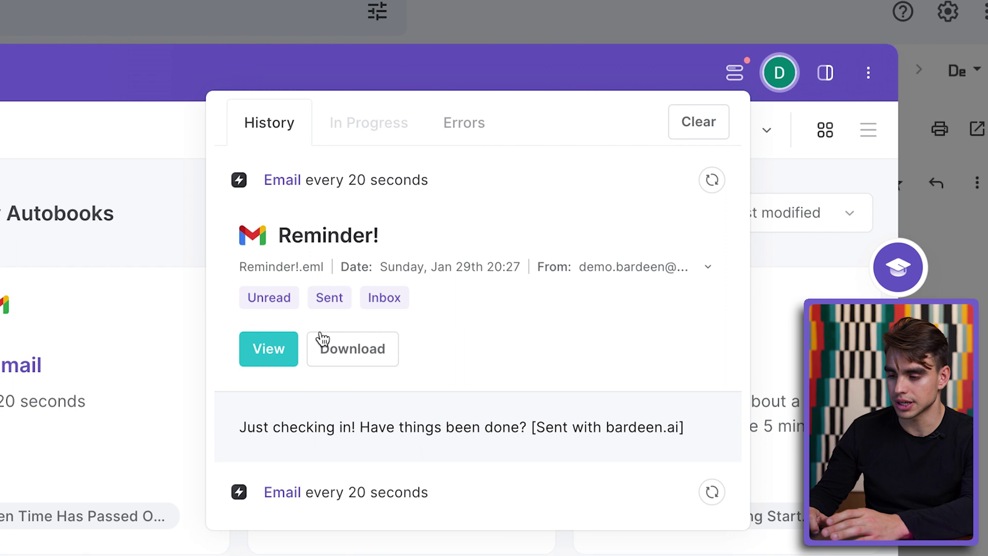
click(491, 474)
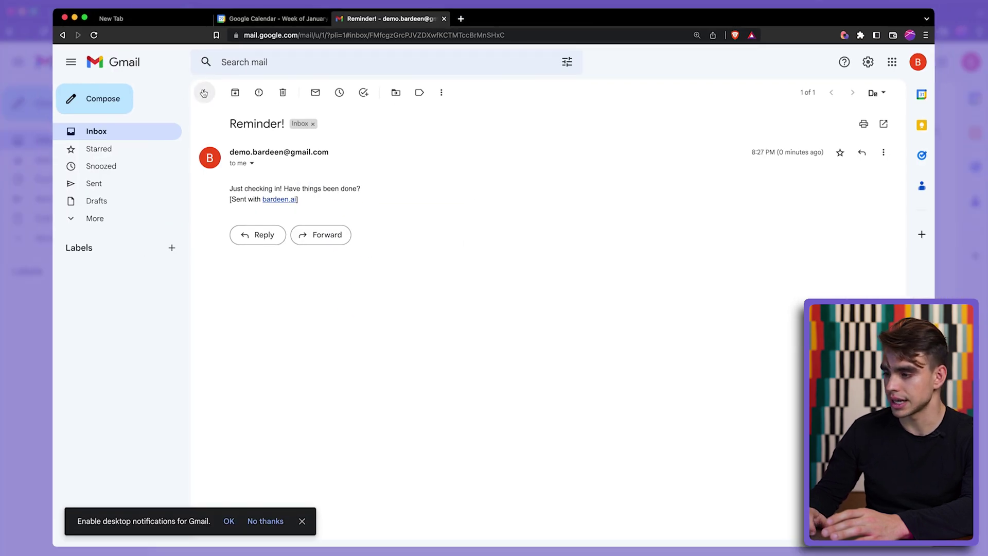
- Refresh the Gmail inbox for new reminders, then switch off the Email autobook
click(204, 92)
click(238, 94)
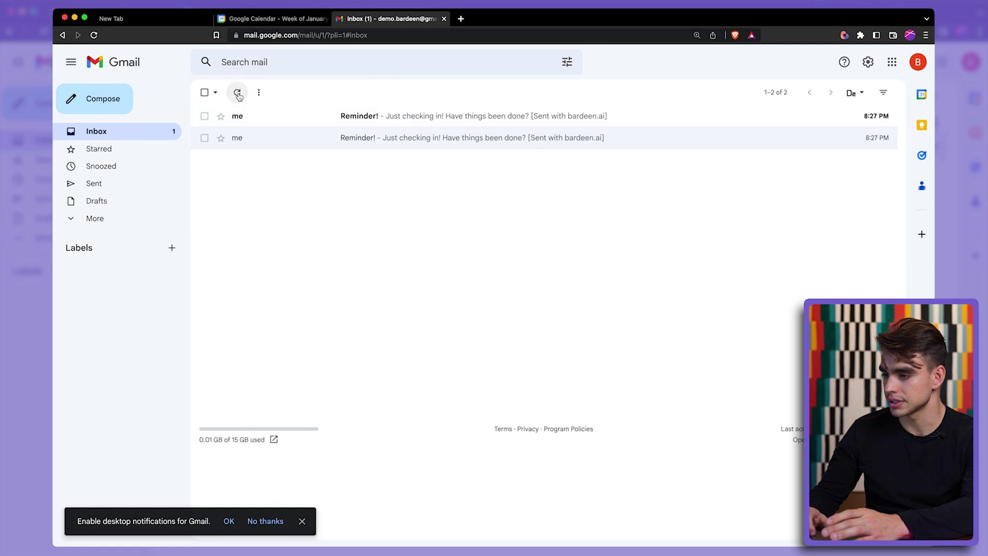
click(259, 93)
click(309, 95)
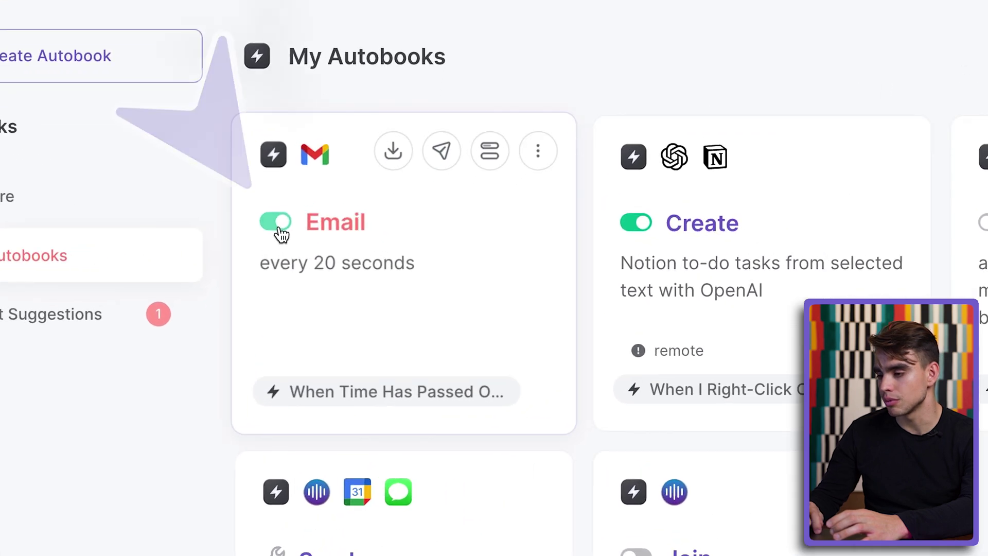
click(281, 233)
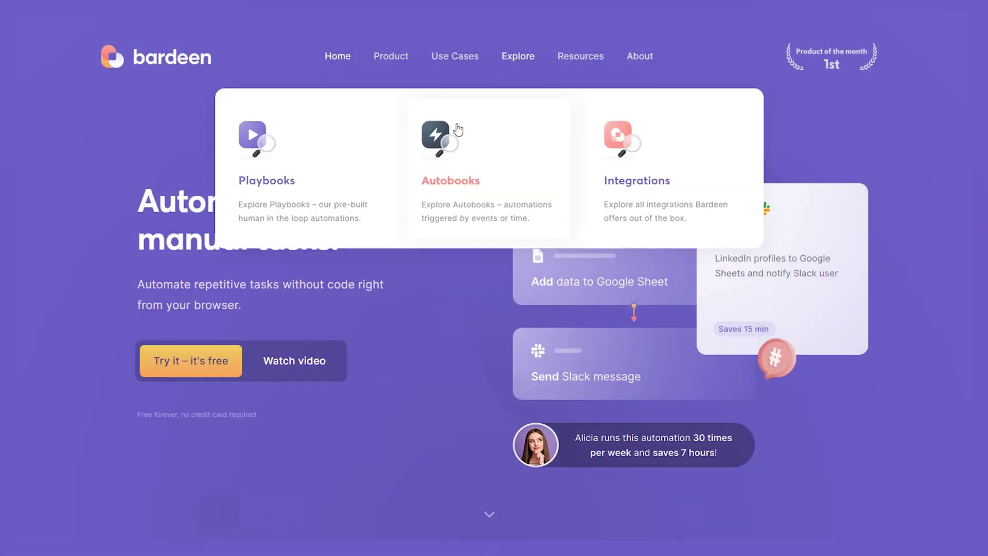
- Open Explore > Autobooks on bardeen.ai and scroll through the pre-built catalog
click(442, 150)
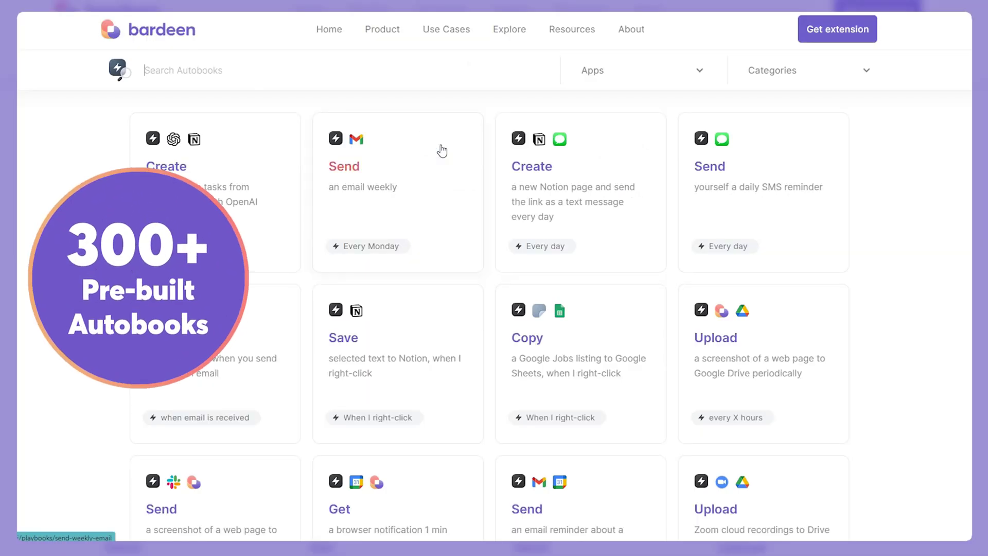
scroll(874, 302, down, 2)
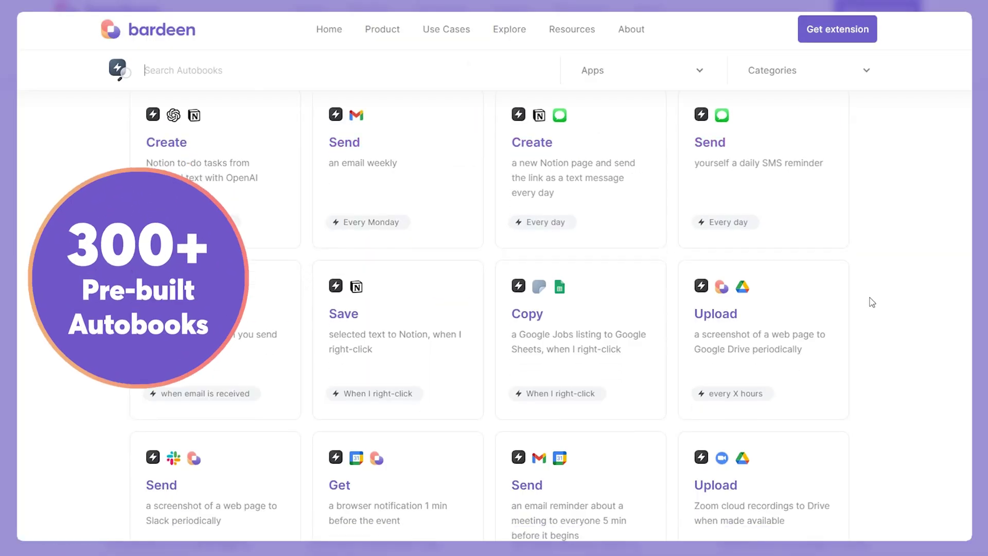
scroll(872, 303, down, 3)
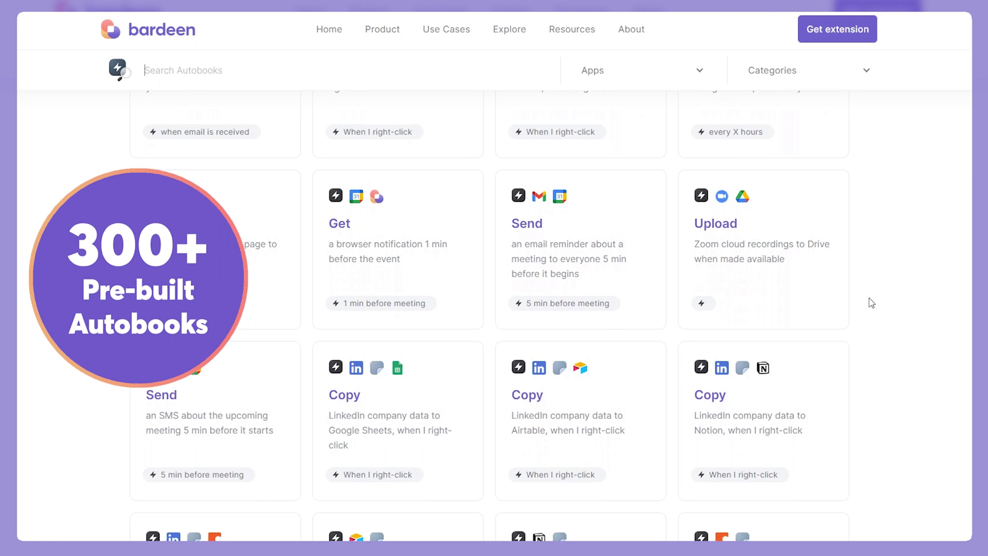
scroll(872, 303, down, 2)
scroll(872, 302, down, 5)
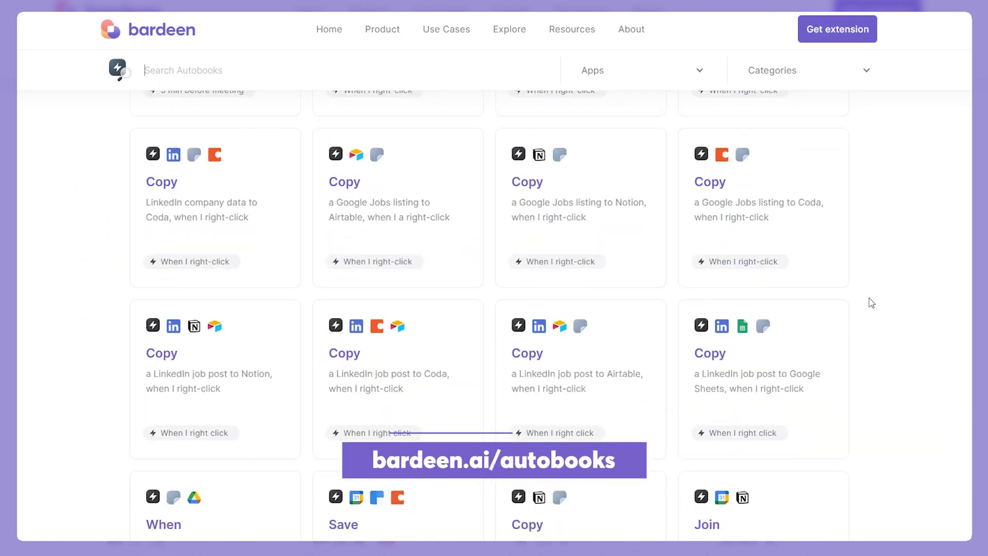
scroll(114, 408, down, 3)
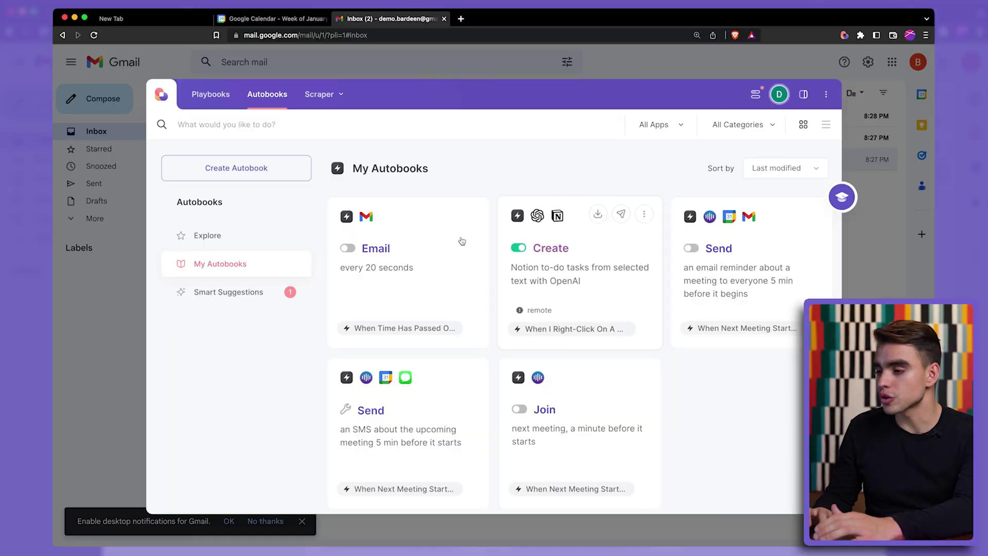
- Search 'next', enable 'Join next meeting, a minute before it starts', and switch to Google Calendar
click(368, 124)
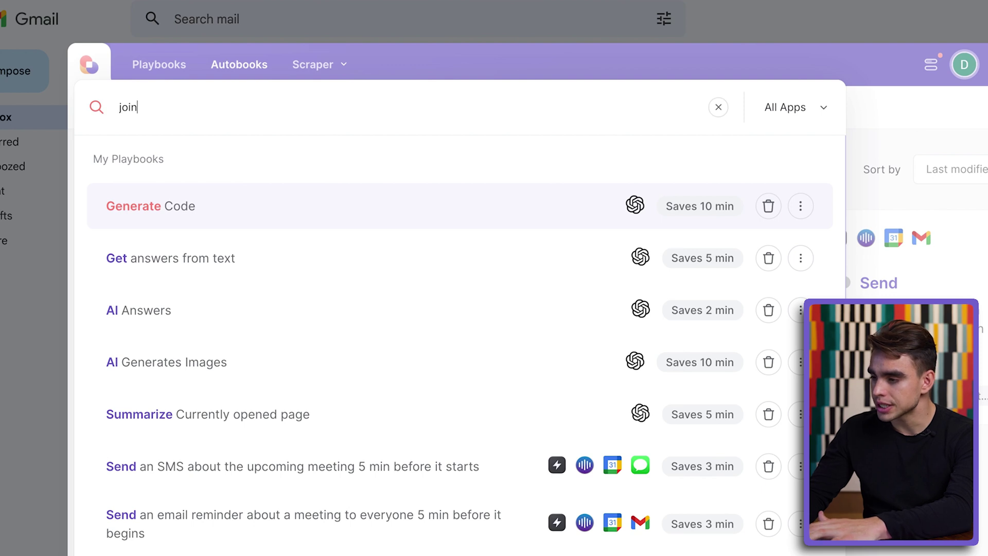
text(next)
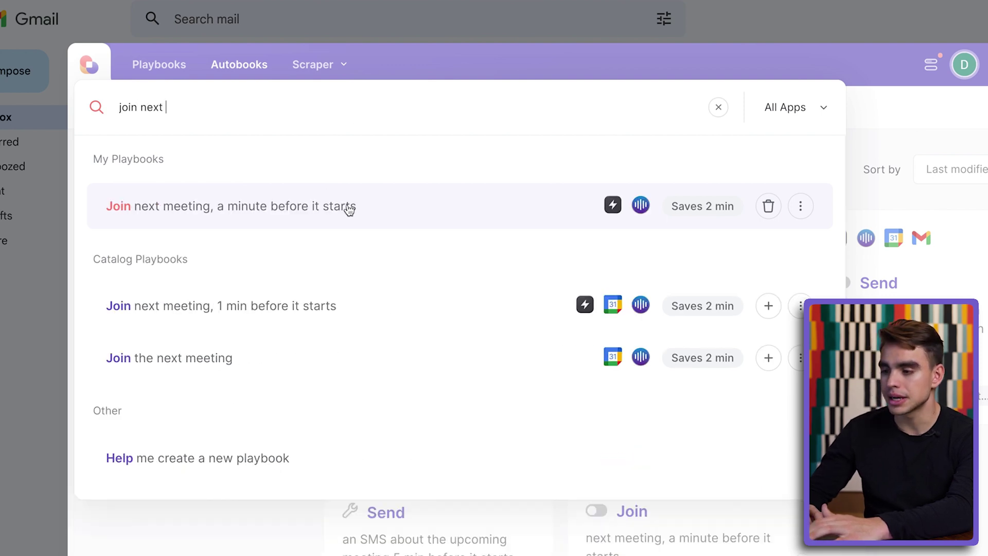
click(348, 206)
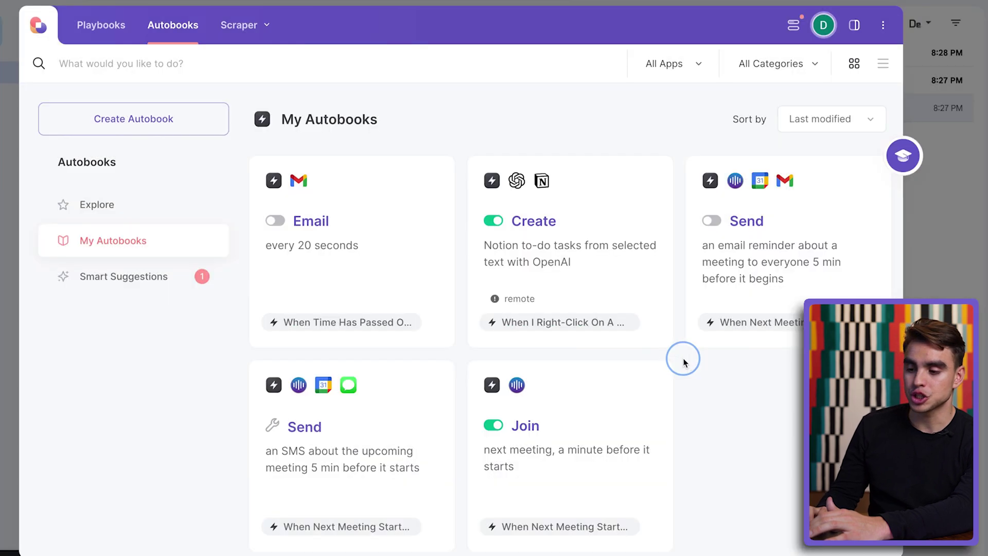
mouse_move(485, 453)
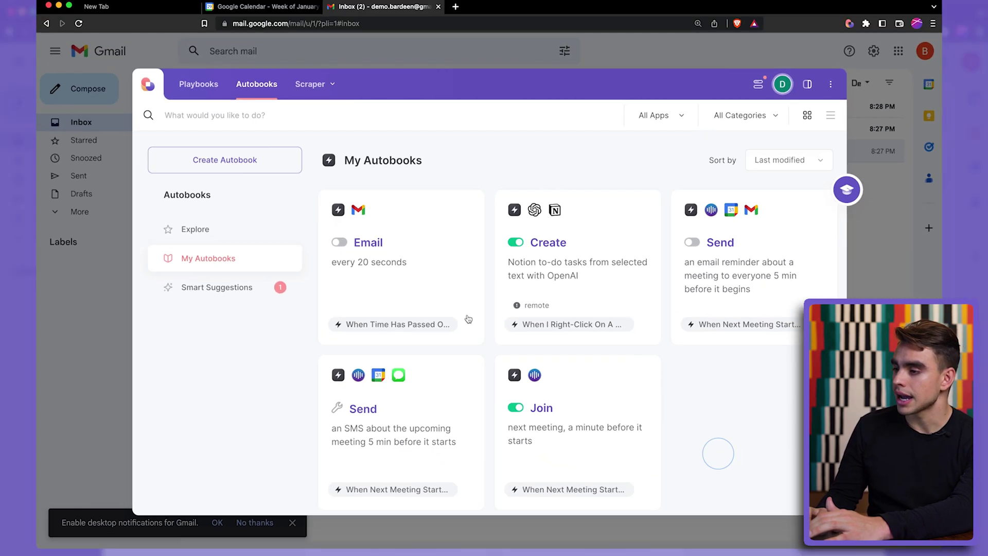
click(300, 19)
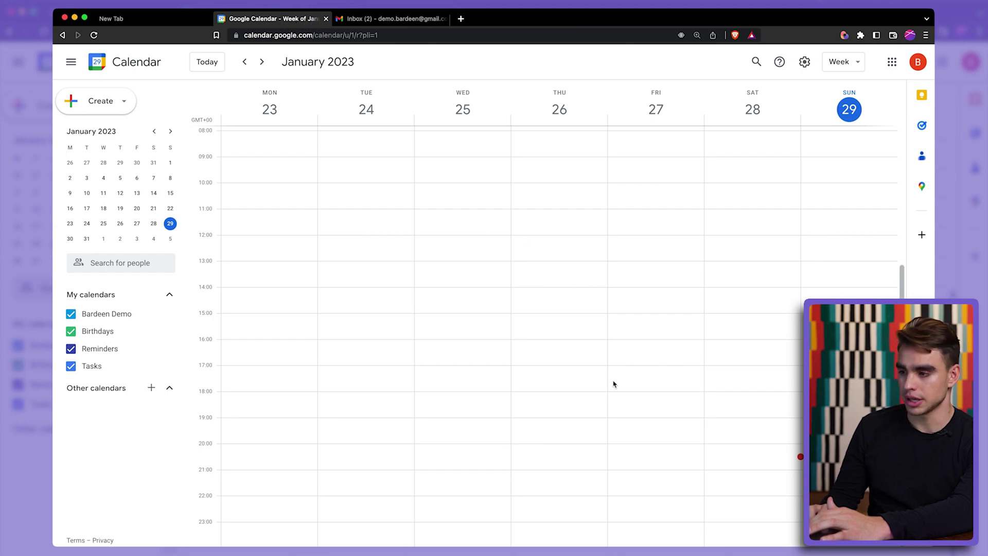
- Save a 'Demo Meeting' event at 20:31 on January 29 with the demo guest and Google Meet
click(818, 465)
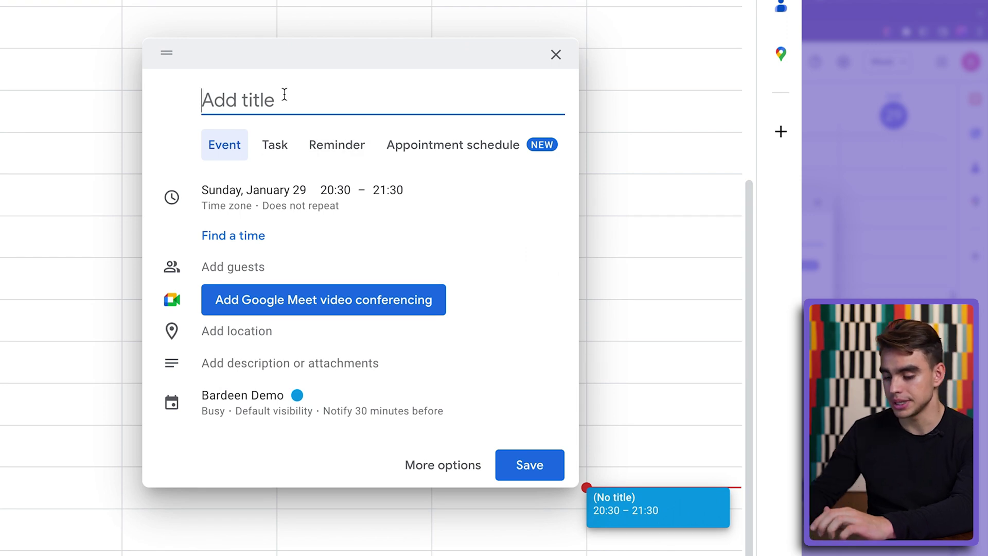
click(344, 190)
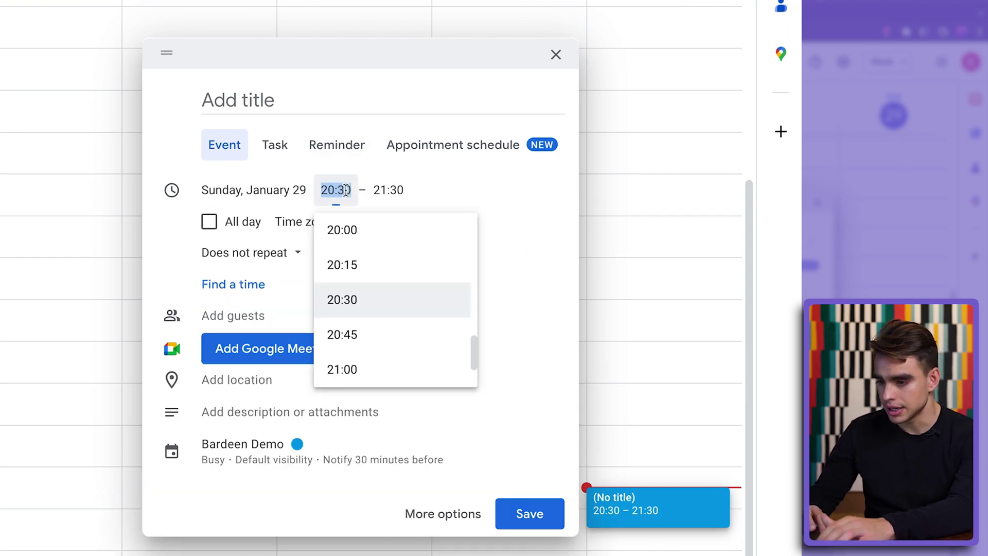
text(20:31)
click(304, 95)
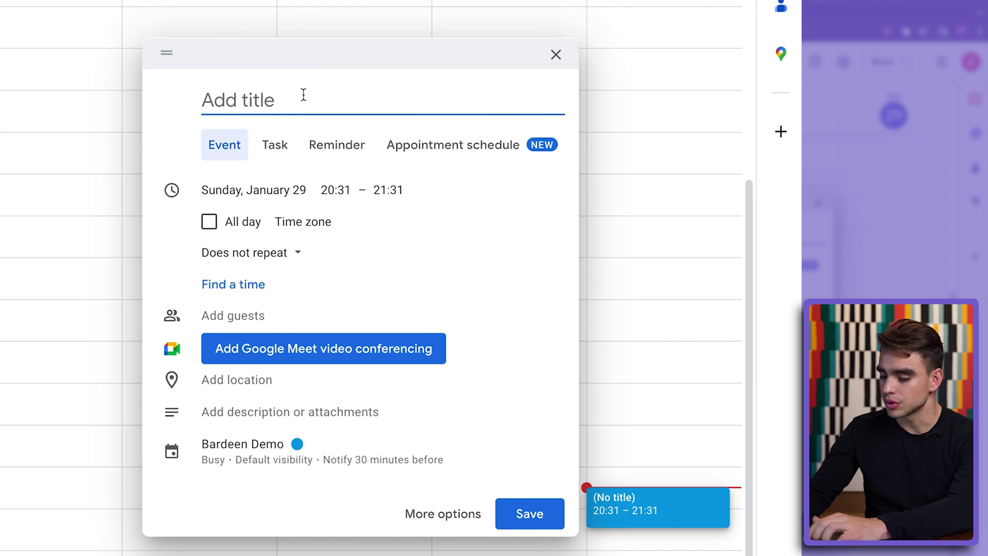
text(Demo Meeting)
click(254, 316)
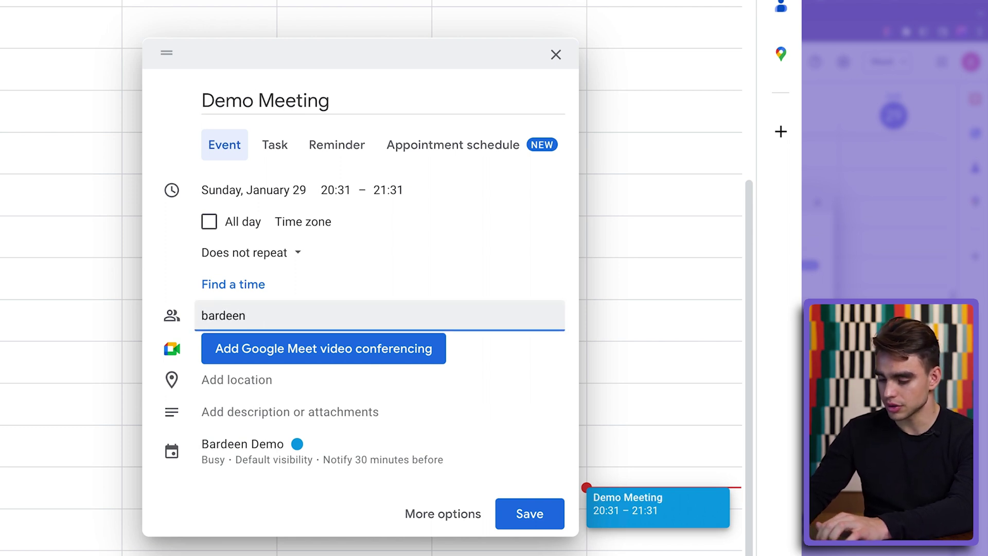
text(bardeen)
key(Return)
click(327, 354)
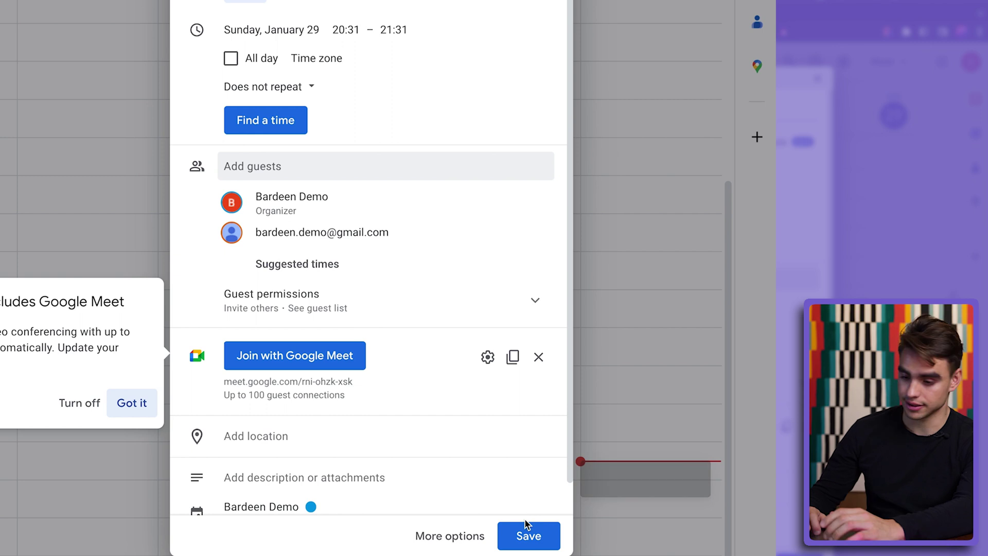
click(518, 539)
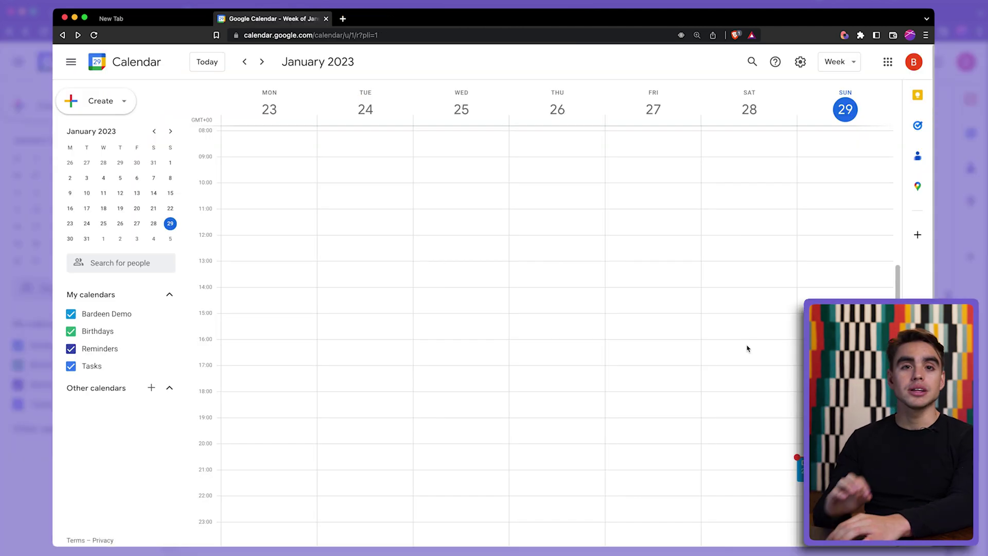
key(alt+b)
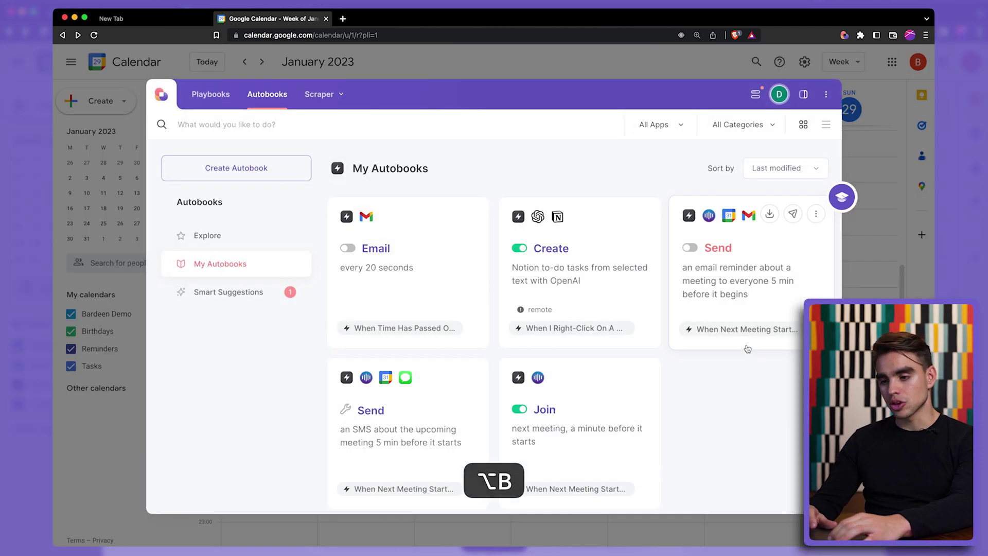
scroll(728, 395, down, 1)
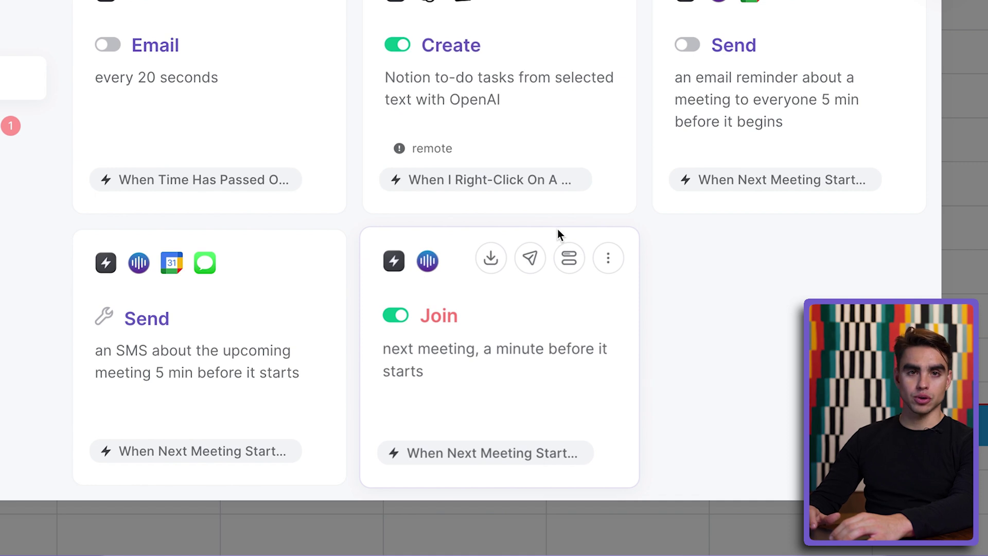
click(608, 257)
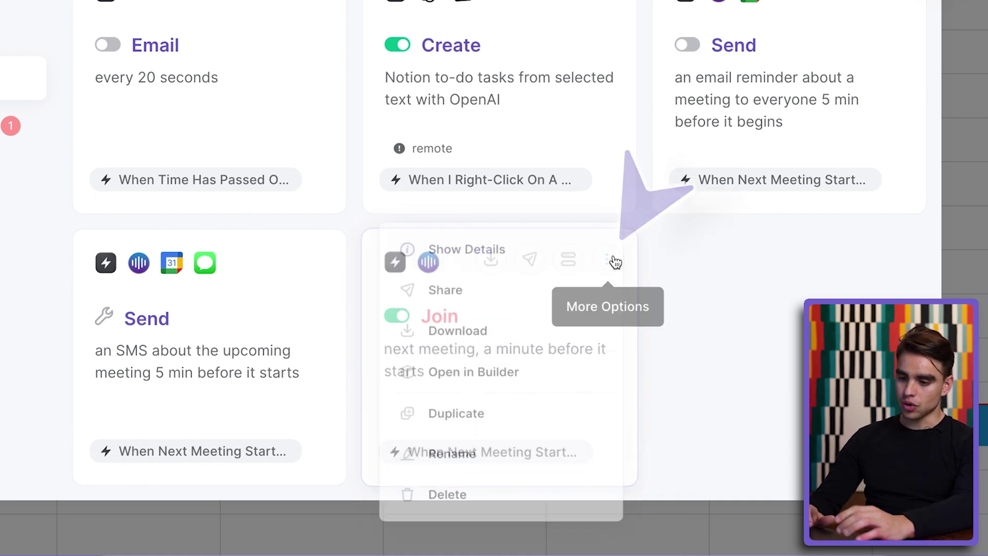
click(545, 392)
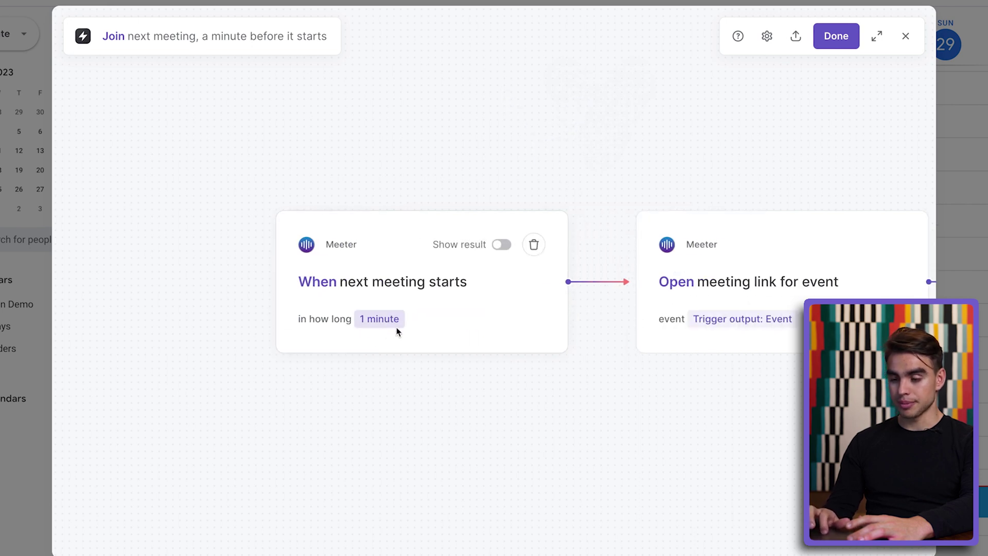
click(270, 321)
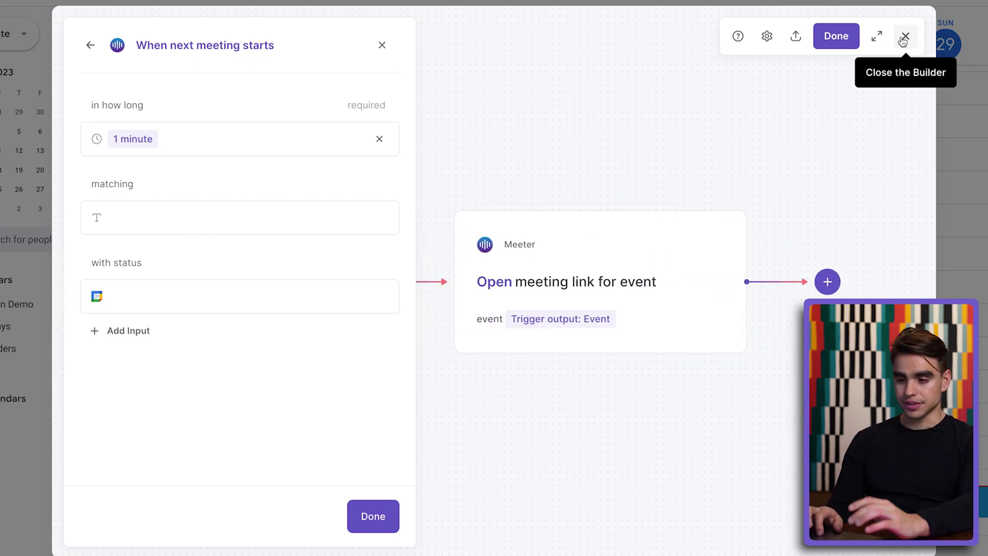
click(906, 37)
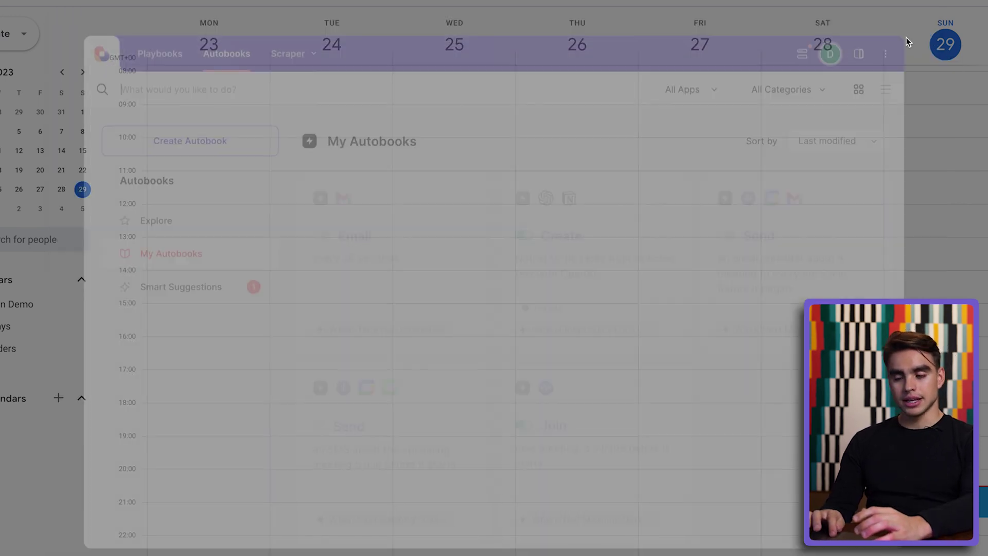
- Create a new autobook with the Gmail 'When email is starred' trigger
click(167, 130)
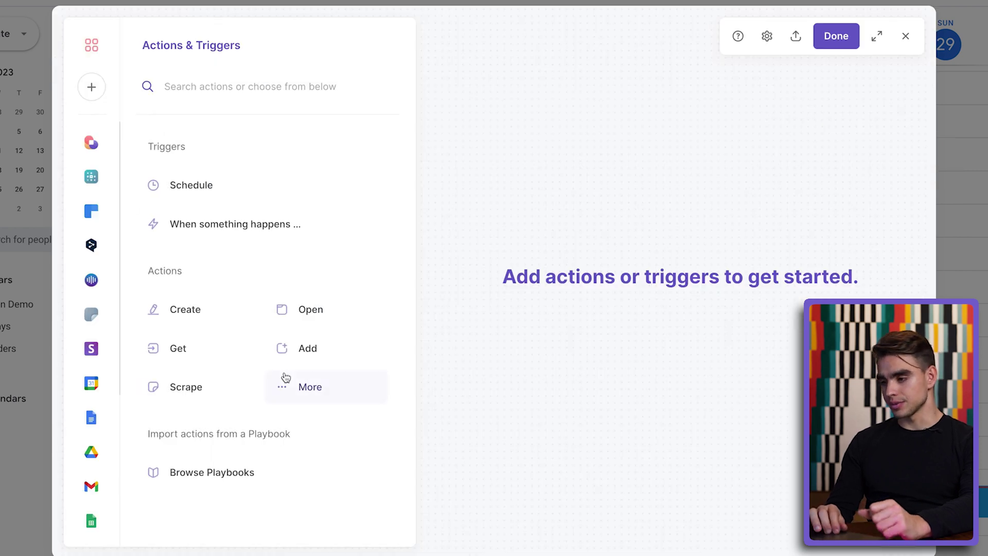
click(240, 230)
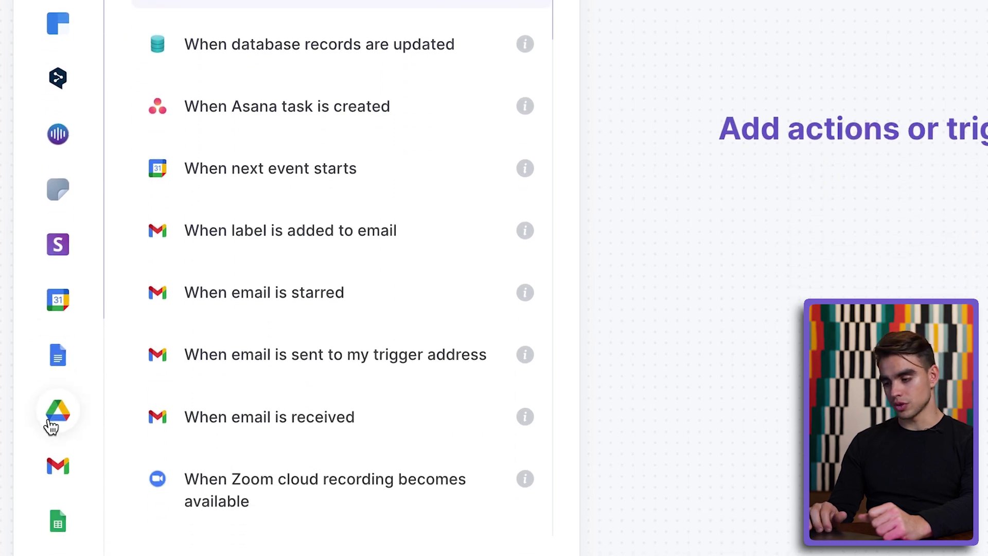
scroll(49, 422, down, 2)
click(56, 411)
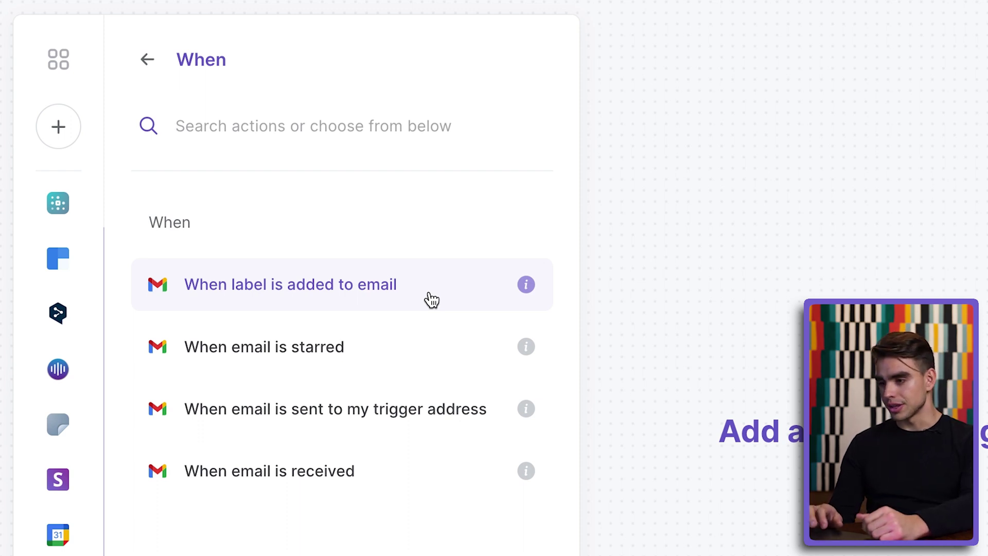
click(467, 346)
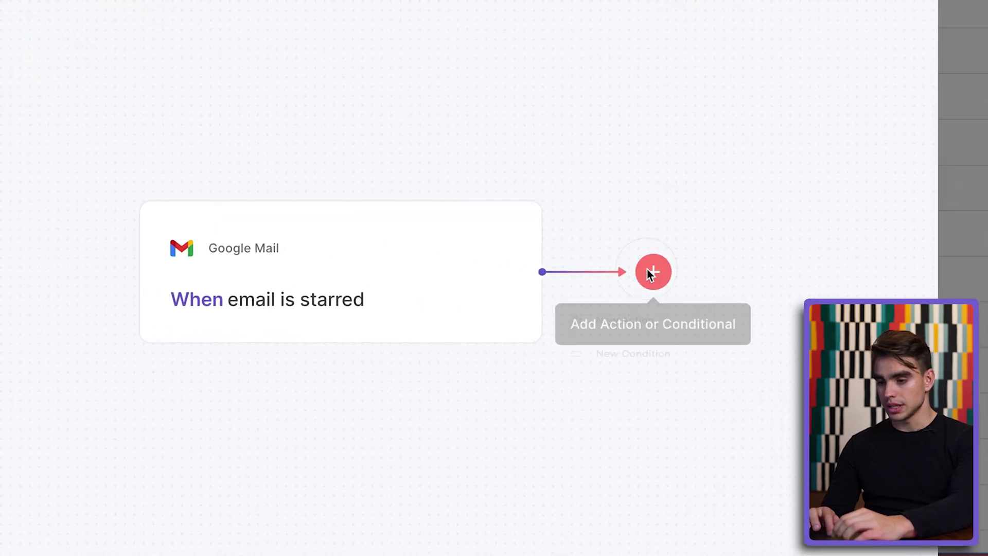
- Add a Slack 'Send Slack message' step posting the trigger email's Body to #general
click(679, 296)
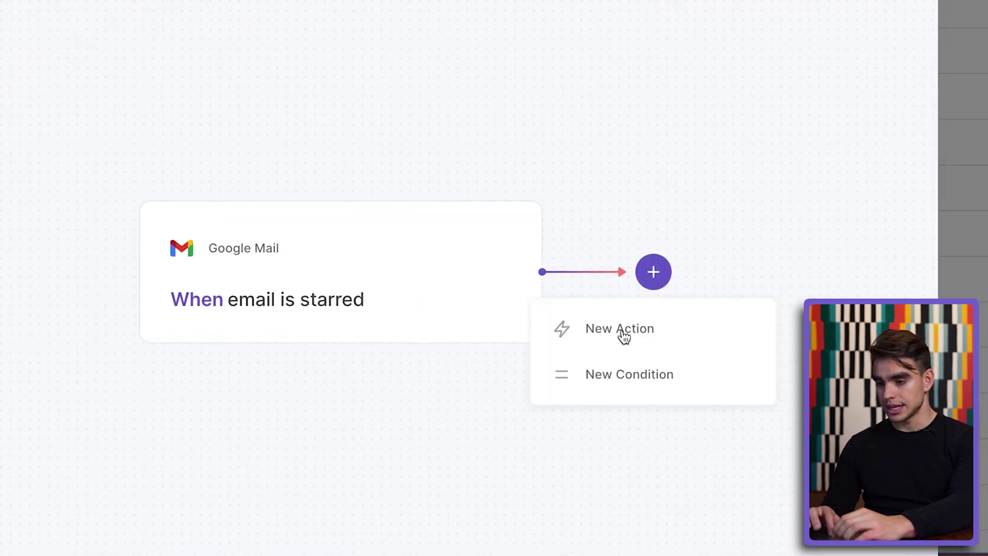
click(623, 333)
scroll(67, 480, down, 3)
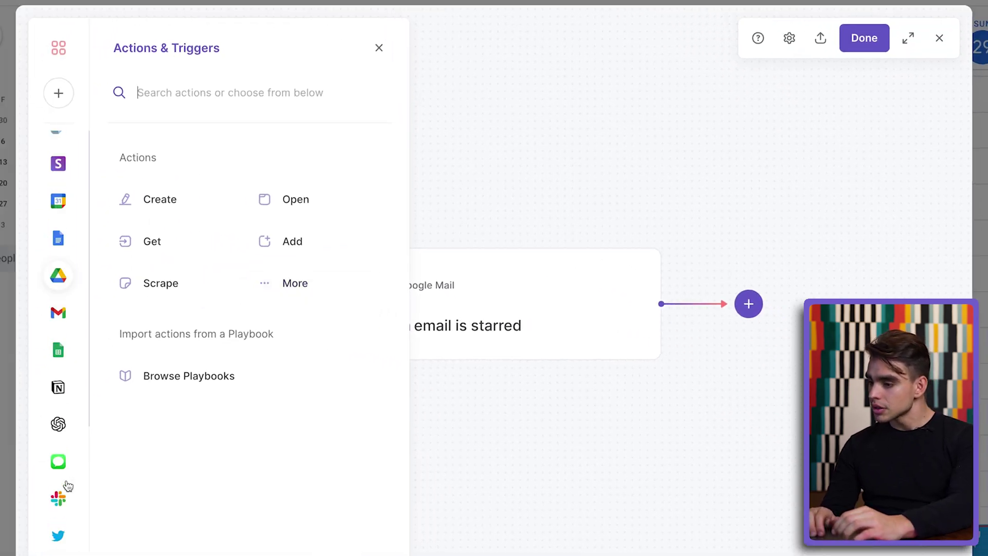
click(58, 497)
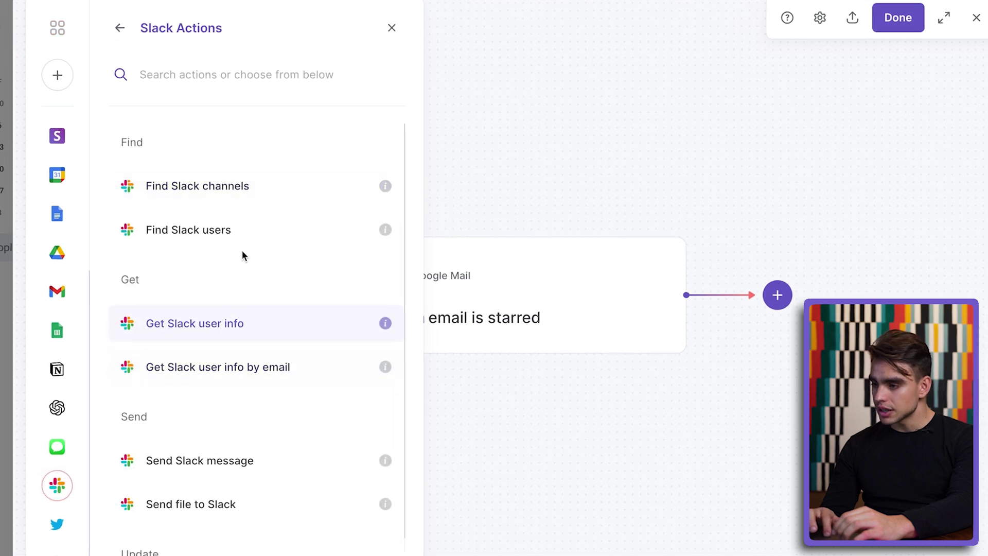
scroll(312, 307, down, 1)
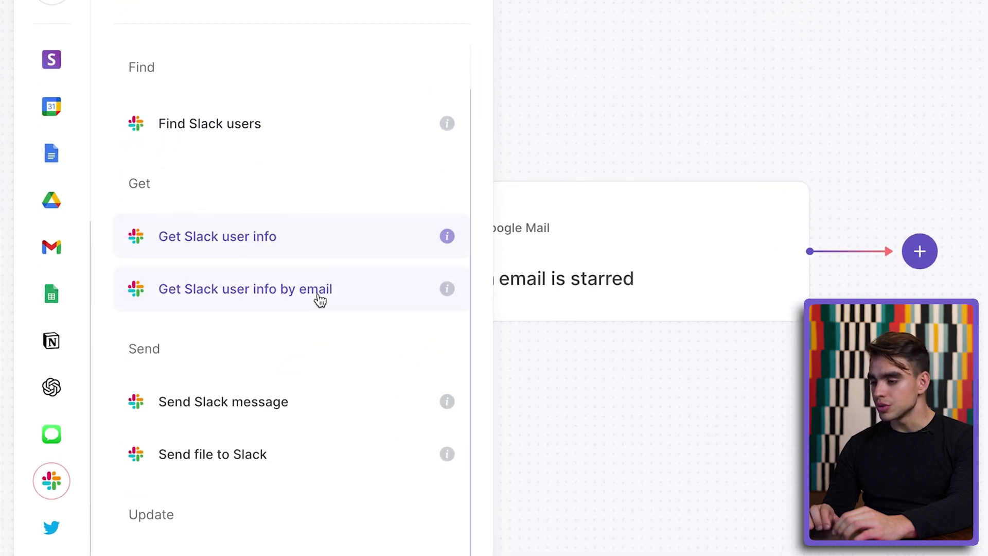
click(313, 410)
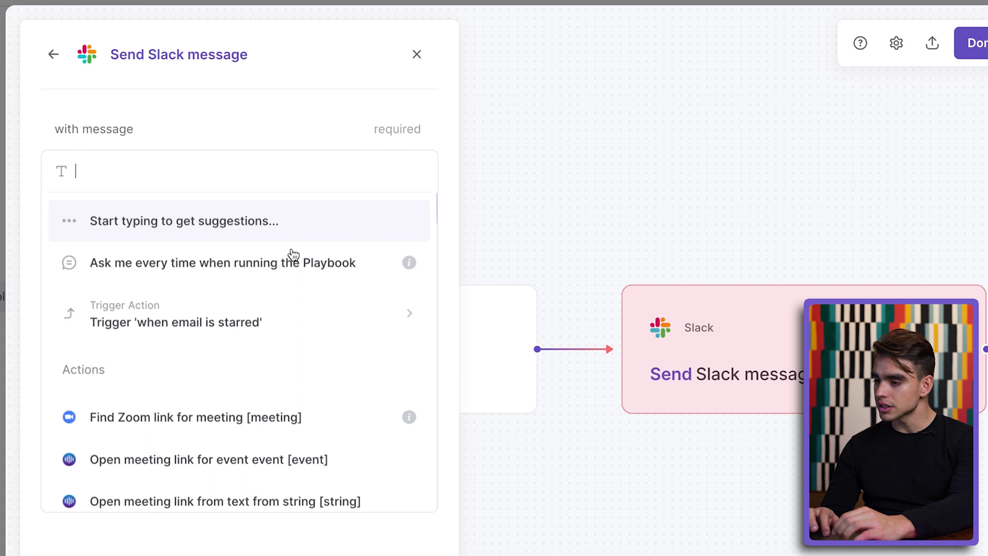
click(280, 313)
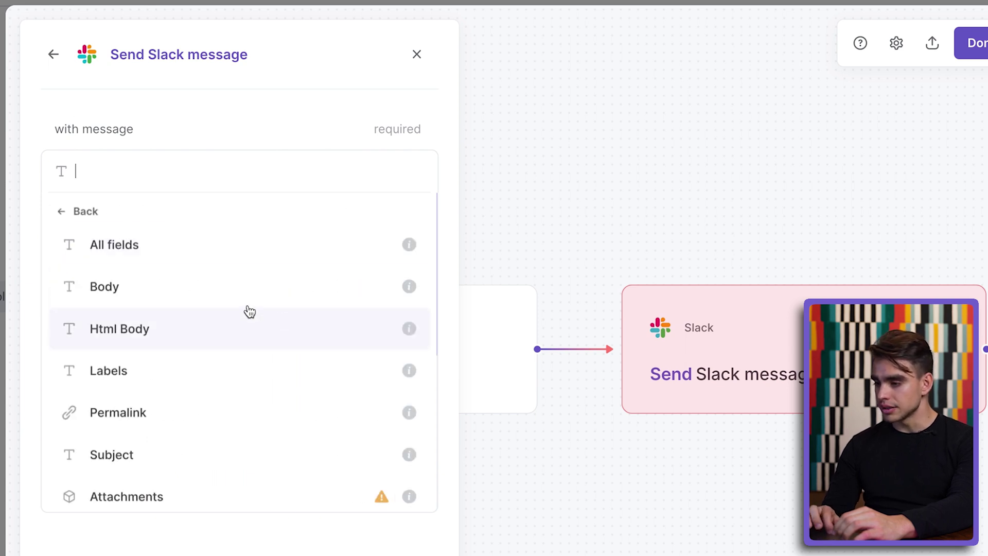
click(233, 294)
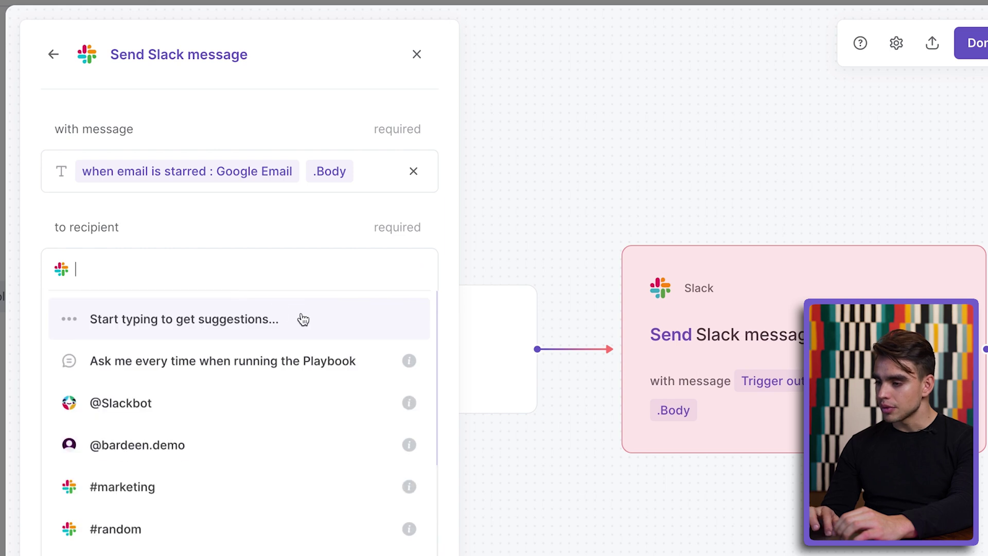
scroll(289, 516, down, 3)
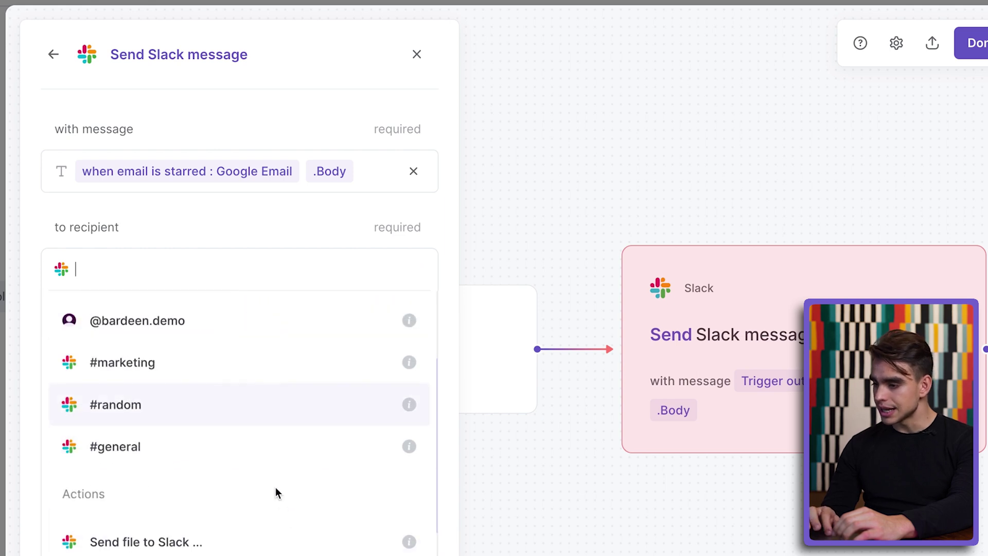
click(231, 446)
click(389, 481)
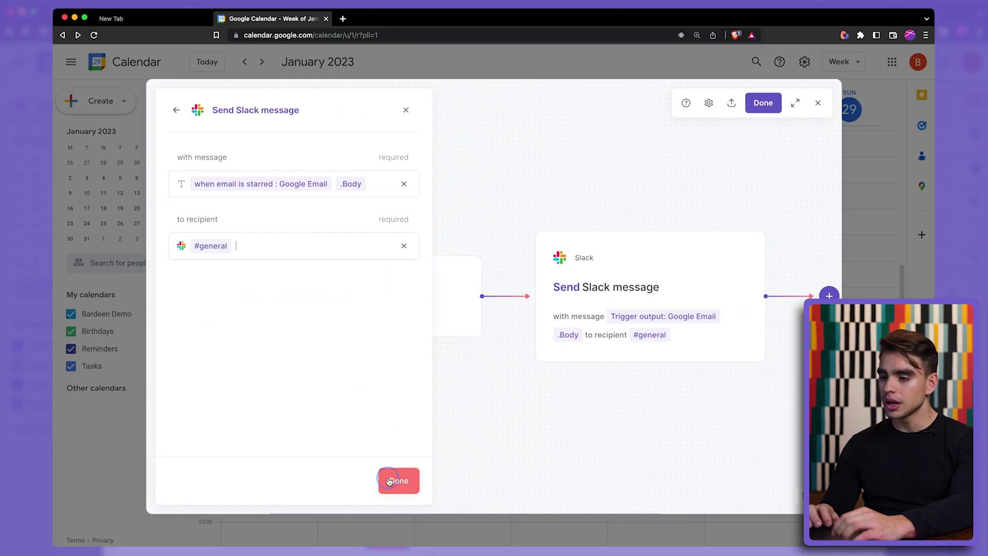
- Name the new autobook 'Tag to Slack' and save it
click(763, 103)
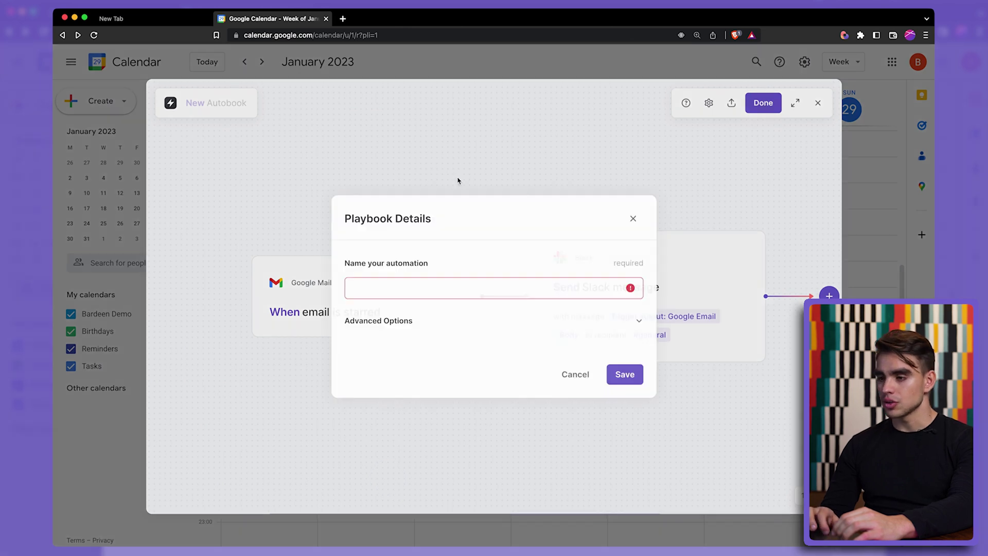
click(442, 286)
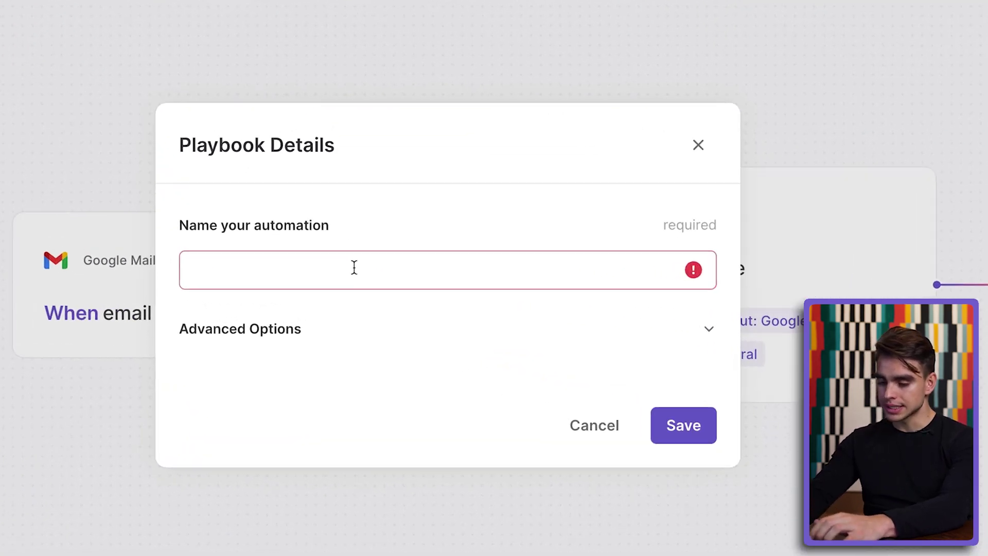
text(Tag to Slack)
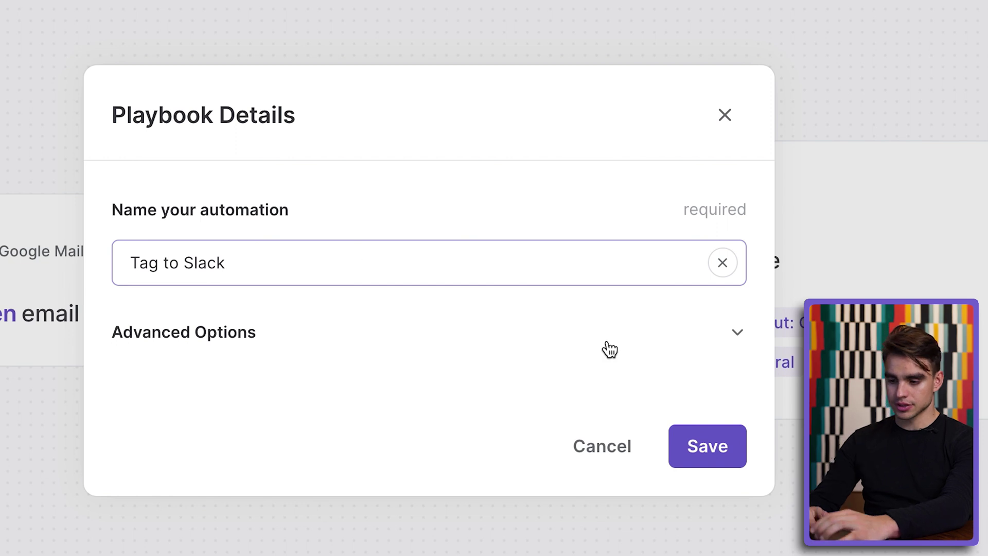
click(730, 455)
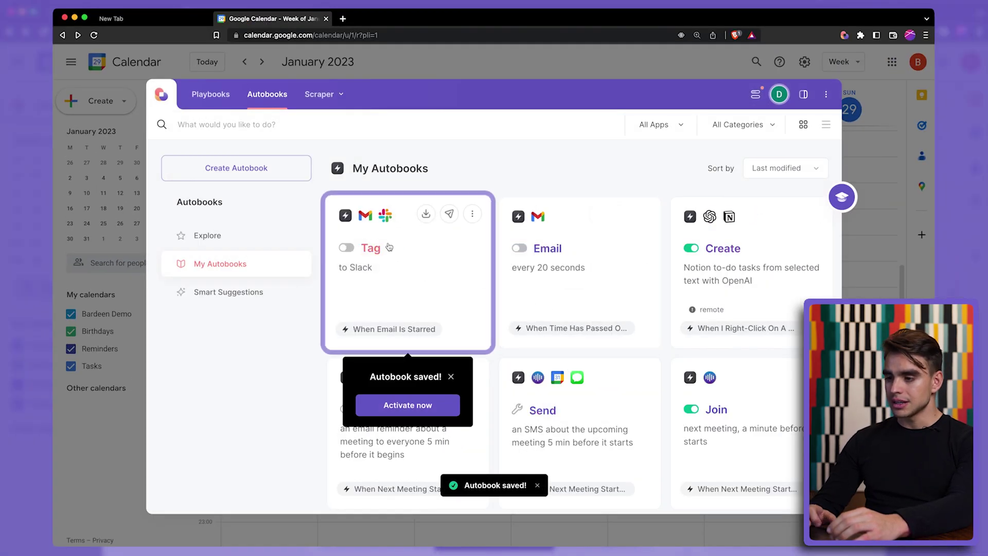
- Switch on the Tag to Slack autobook, then bring up the Gmail inbox in a new tab
click(388, 246)
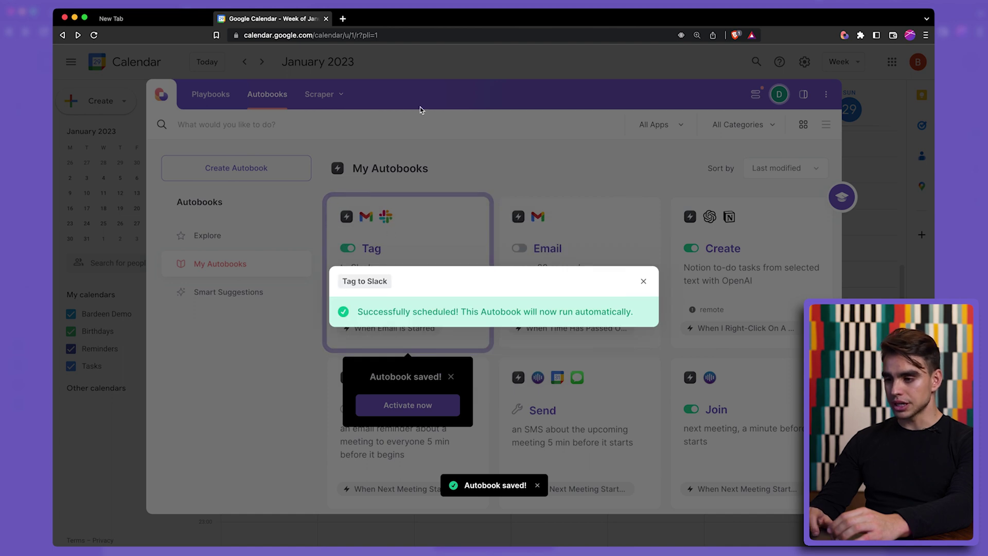
click(429, 142)
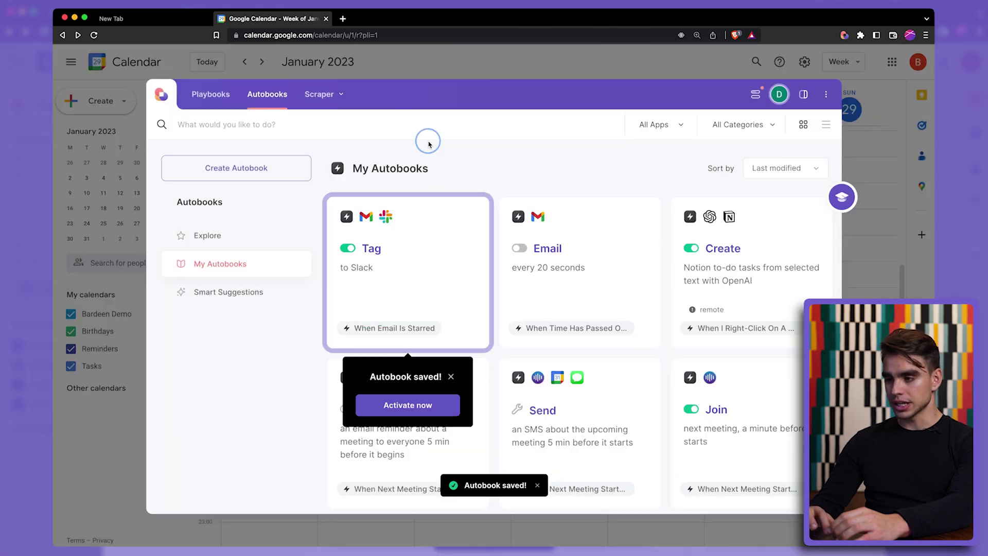
click(343, 19)
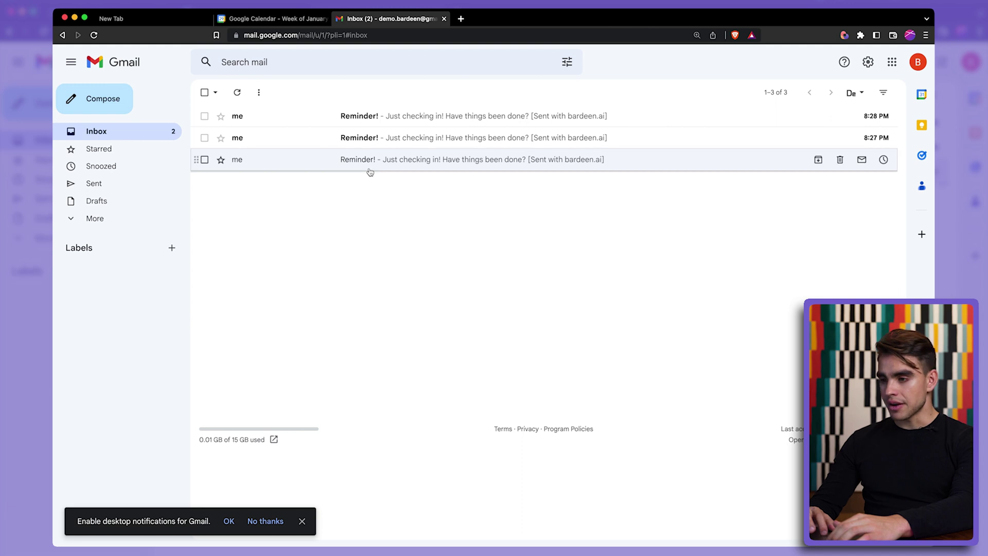
- Open the most recent 'Reminder!' email and star it
click(373, 123)
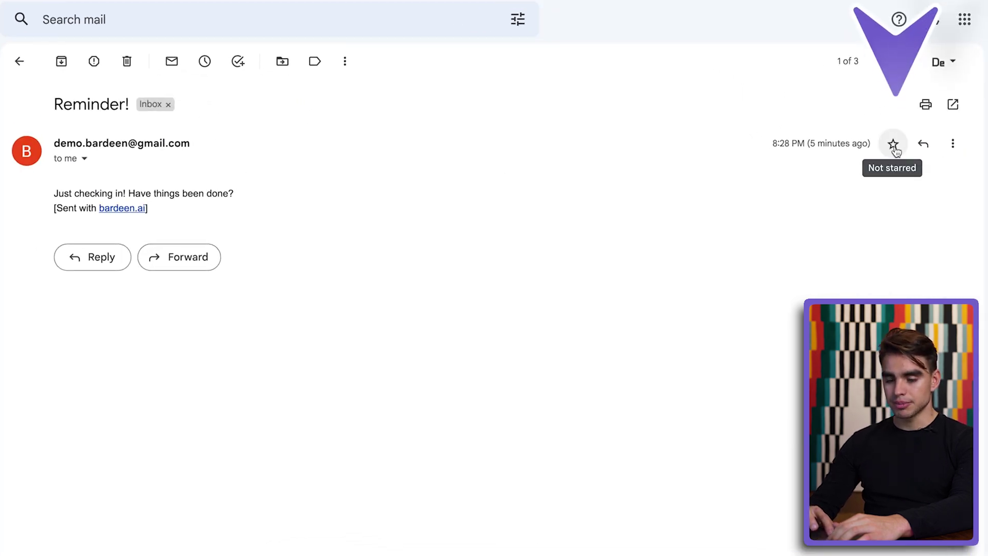
click(894, 147)
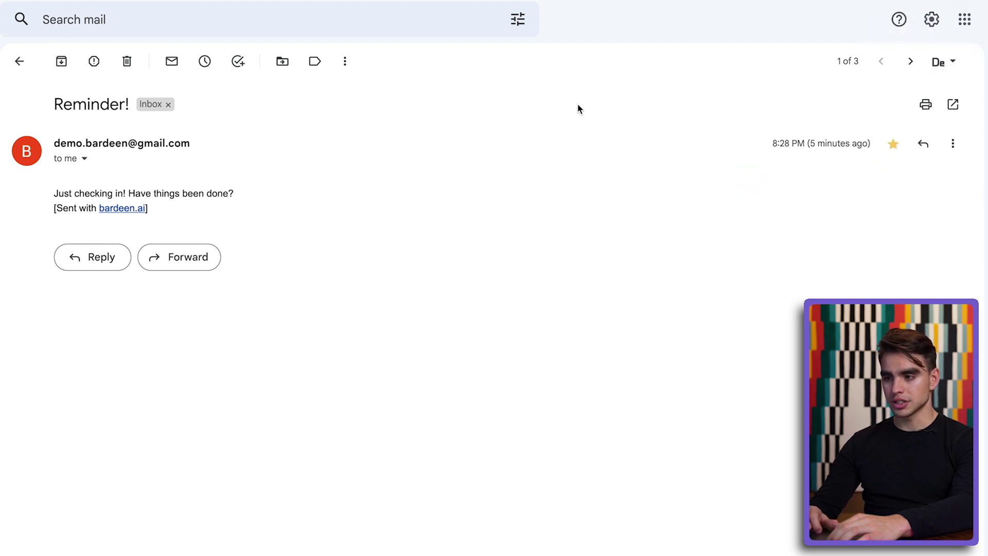
- Check the Acme Demo Slack #general channel for the email text, then return to the email
key(super+t)
text(slack)
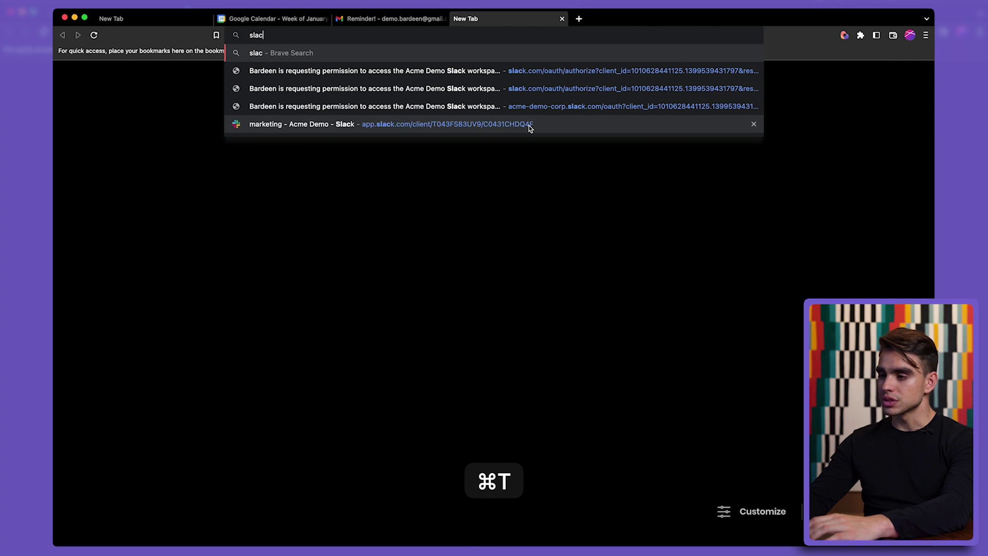
click(530, 128)
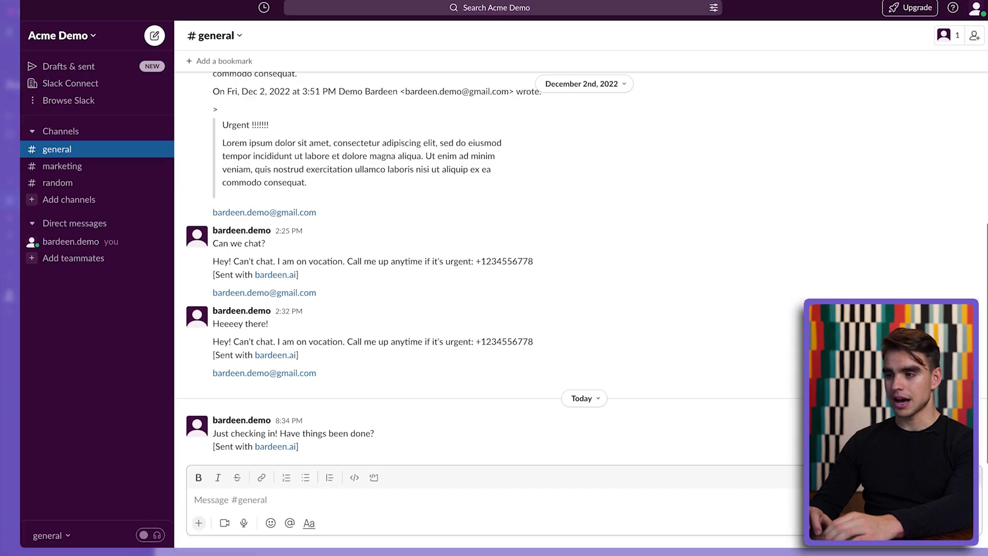
click(360, 21)
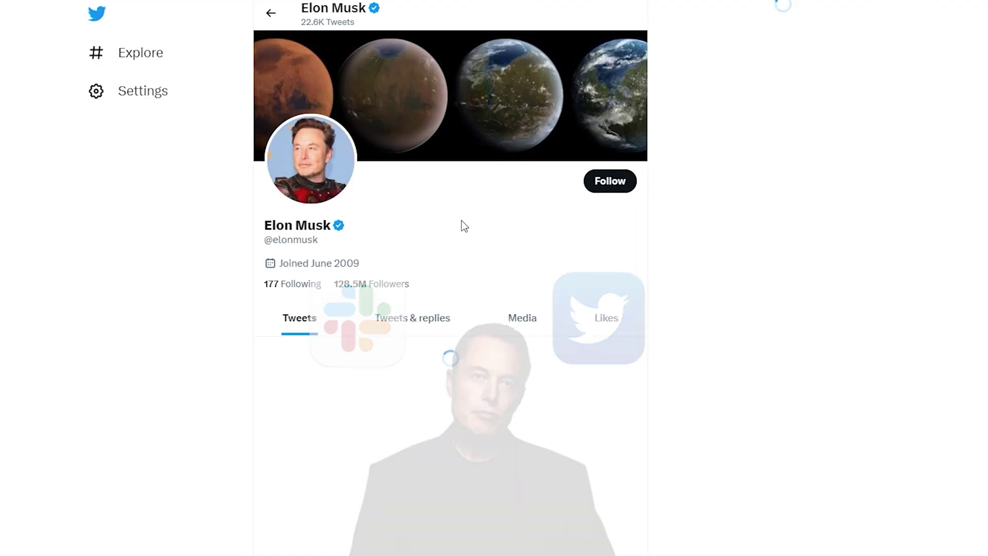
- Scroll through the Twitter home feed and bring up the Bardeen autobooks panel with ⌥B
scroll(464, 226, down, 14)
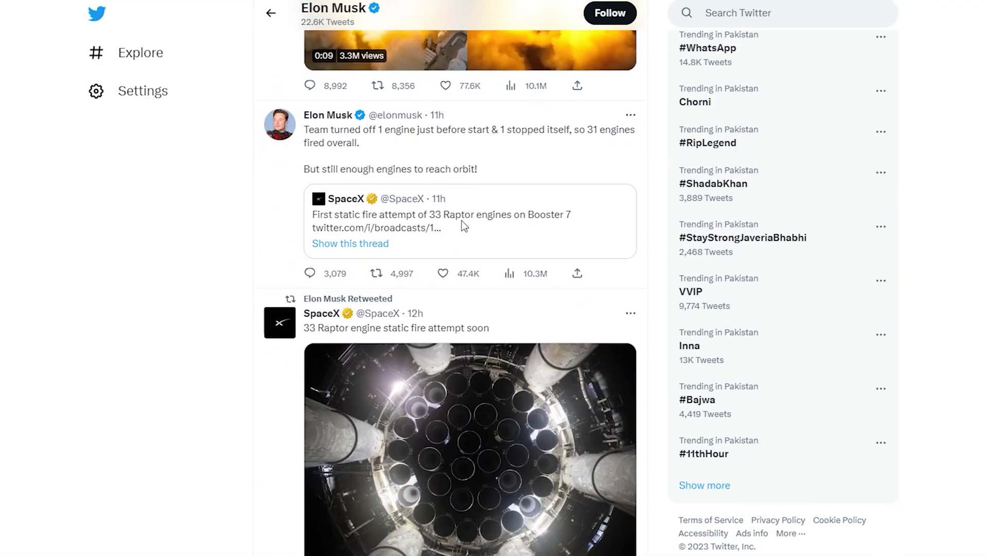
scroll(462, 225, down, 18)
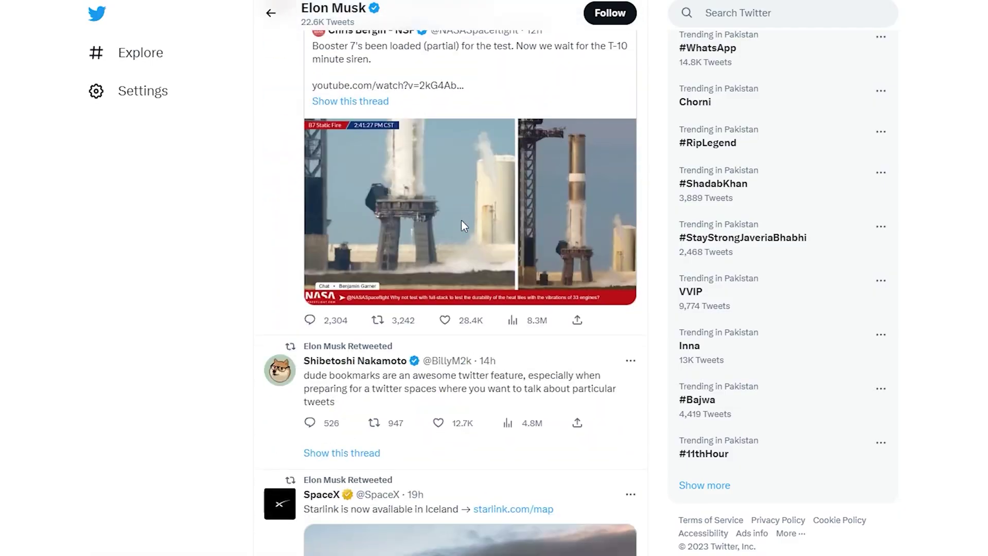
scroll(464, 226, down, 4)
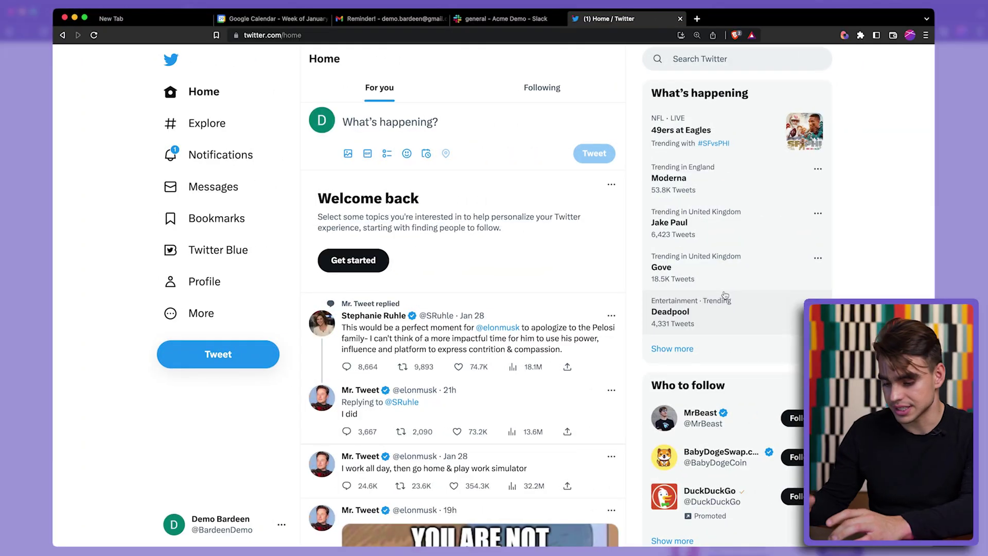
key(alt+b)
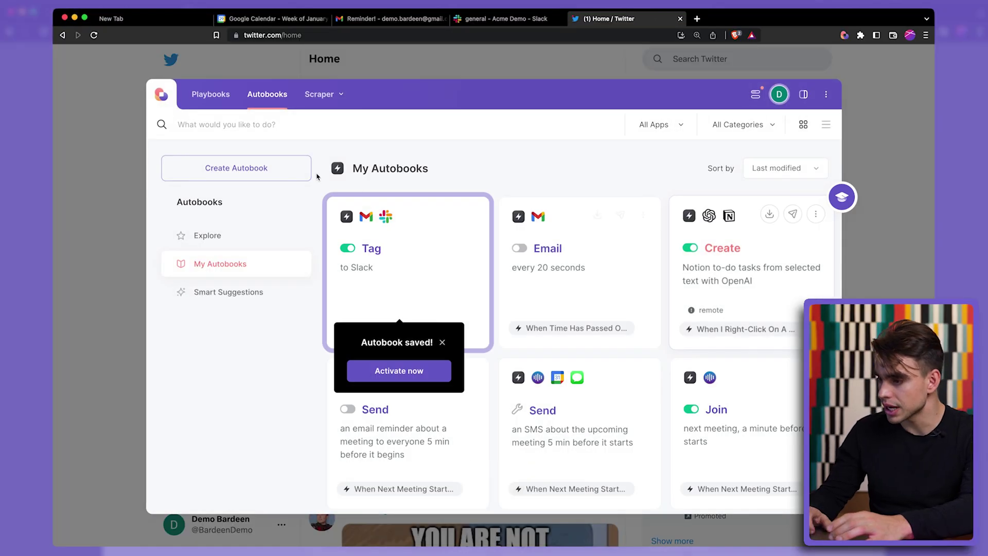
- Create a new autobook with a Twitter 'When user tweets' trigger
click(286, 168)
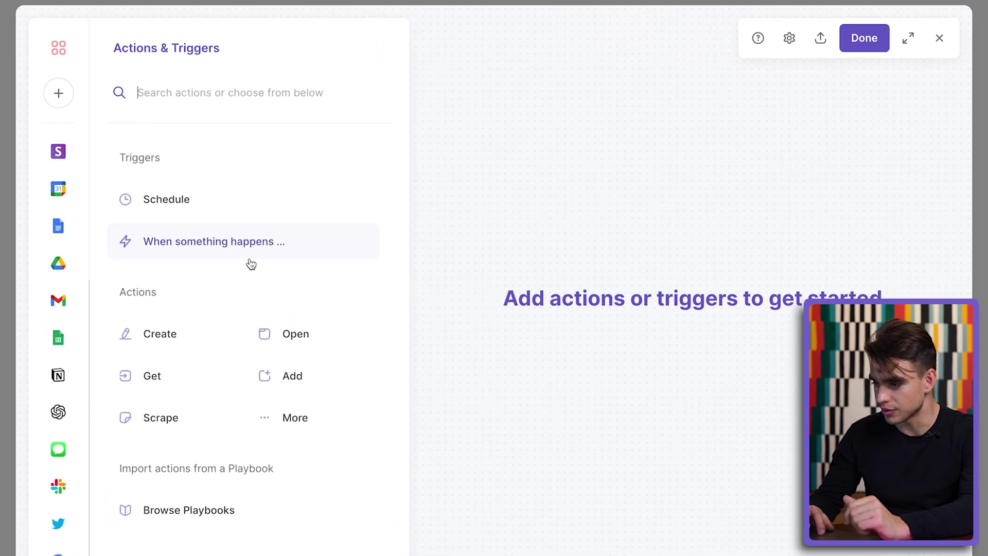
click(248, 254)
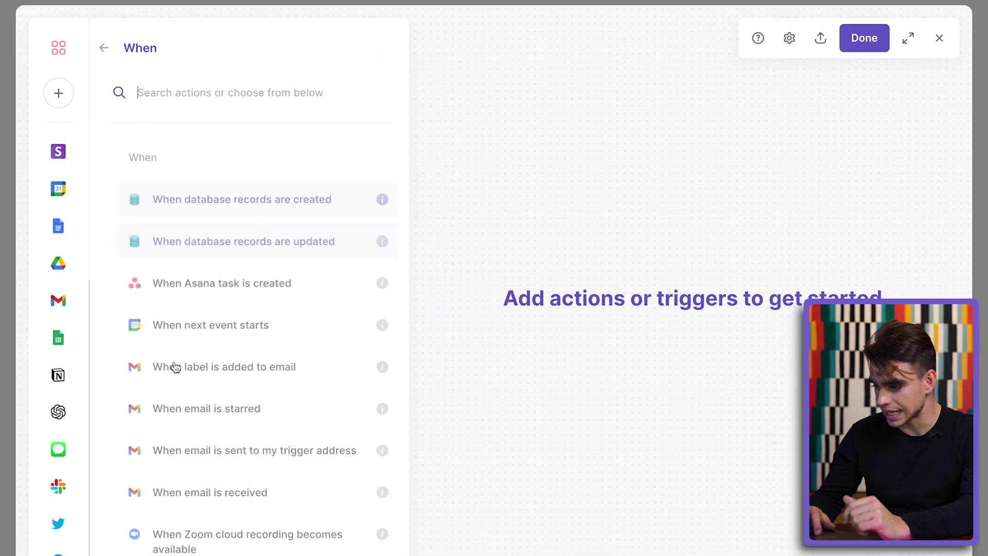
click(56, 535)
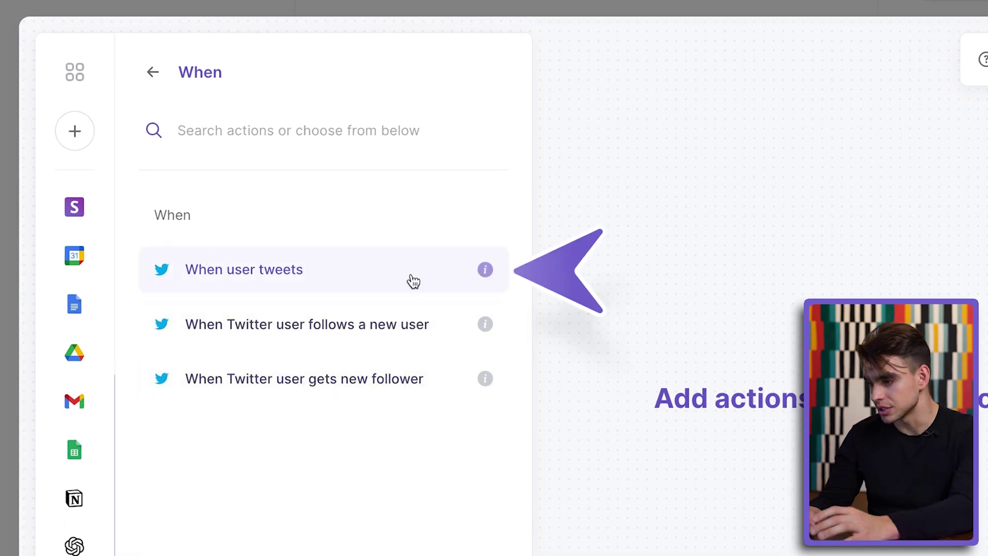
click(319, 268)
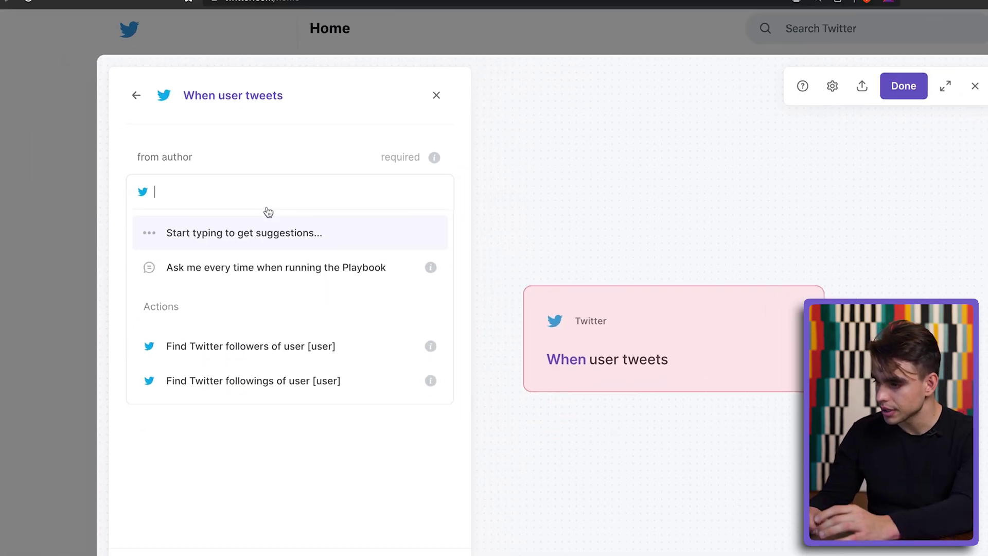
- Set the demo Twitter account as the tweet author and confirm the trigger
key(alt+b)
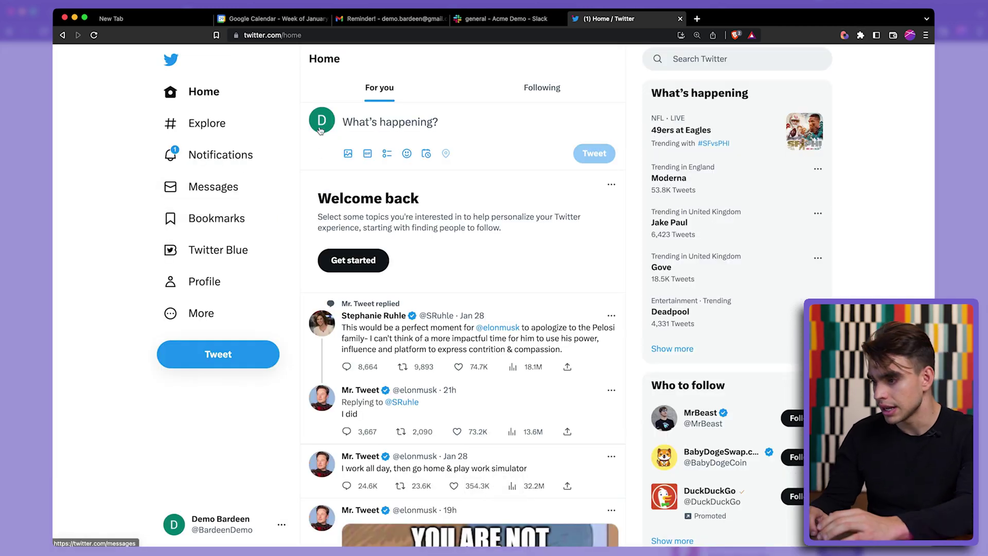
click(321, 125)
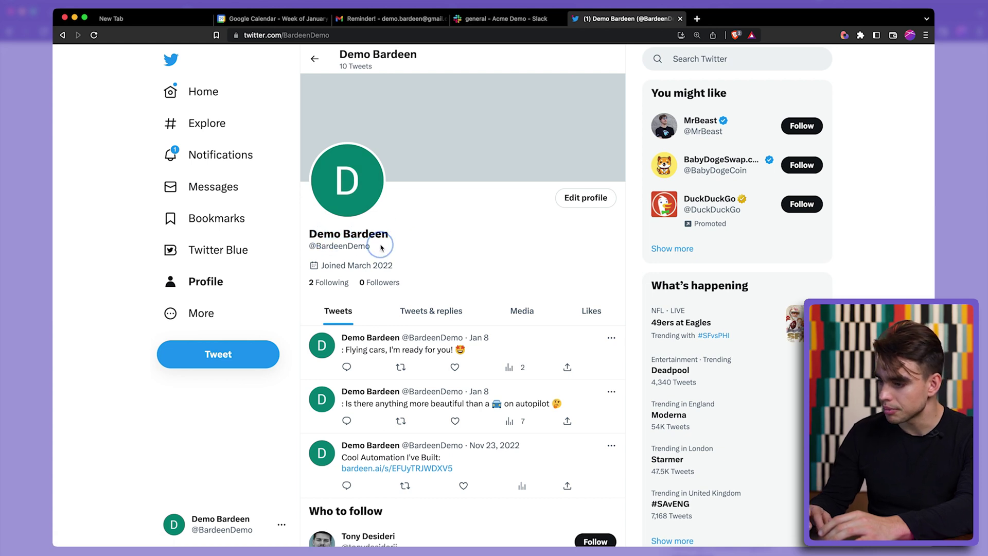
key(alt+b)
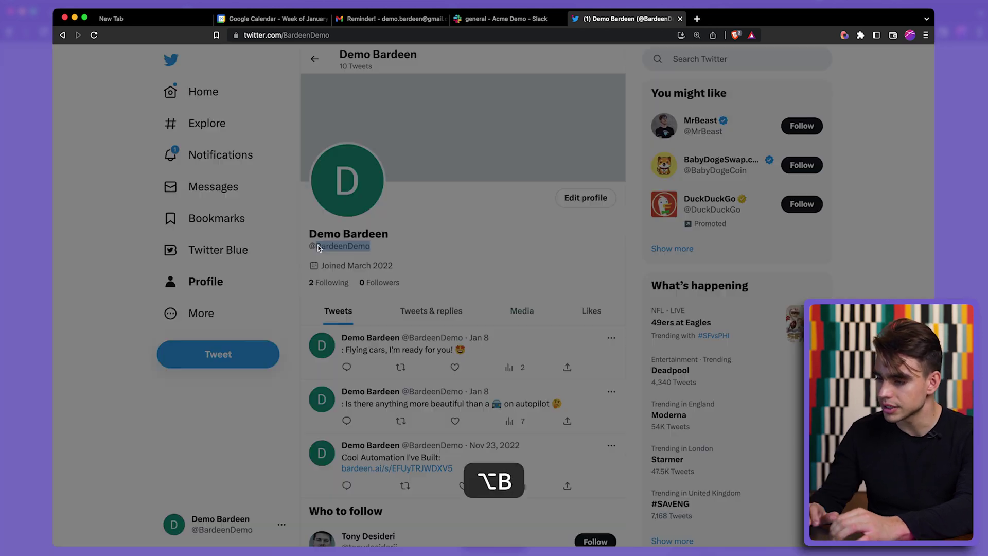
click(316, 179)
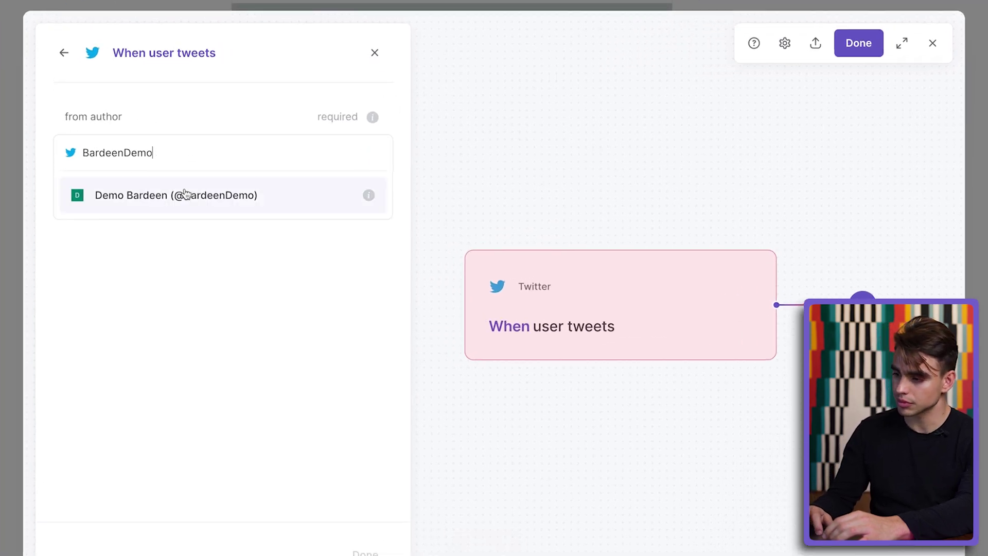
click(186, 194)
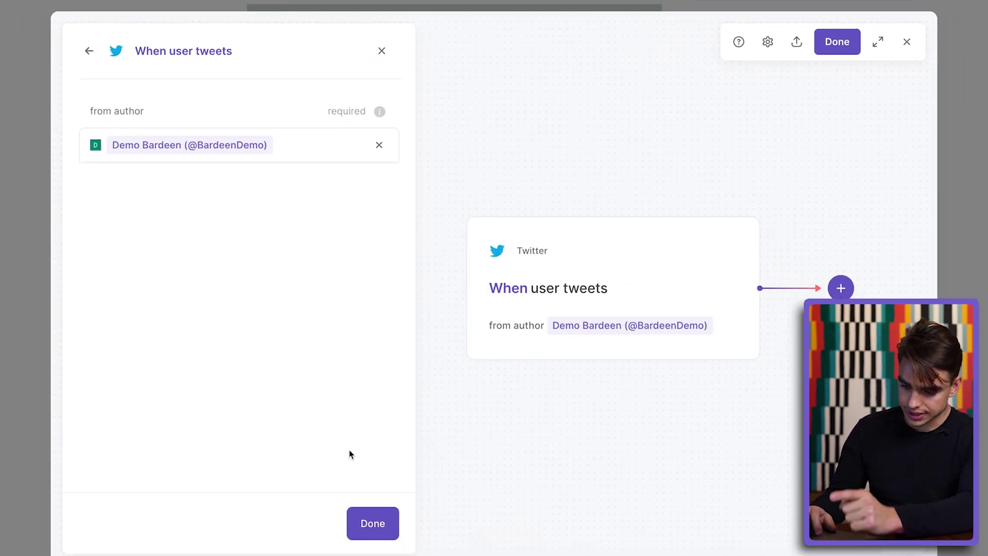
click(372, 549)
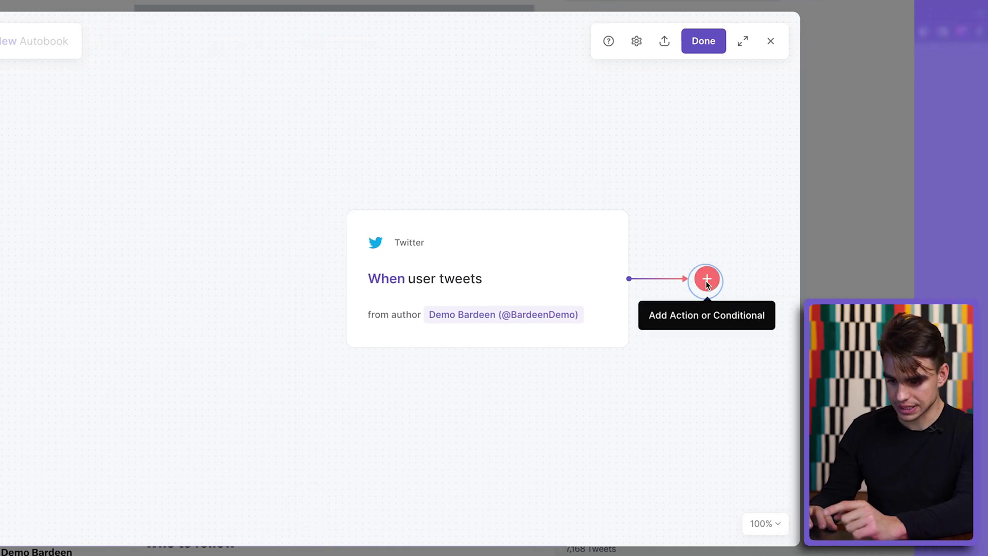
- Add a Slack 'Send Slack message' step posting the tweet's All fields to #marketing
click(708, 278)
click(687, 317)
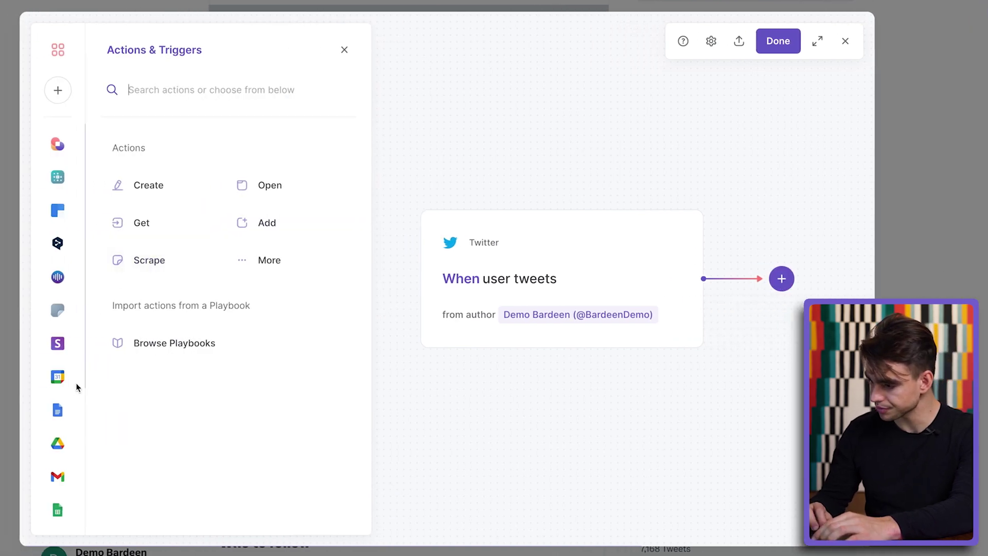
scroll(15, 412, down, 3)
click(16, 468)
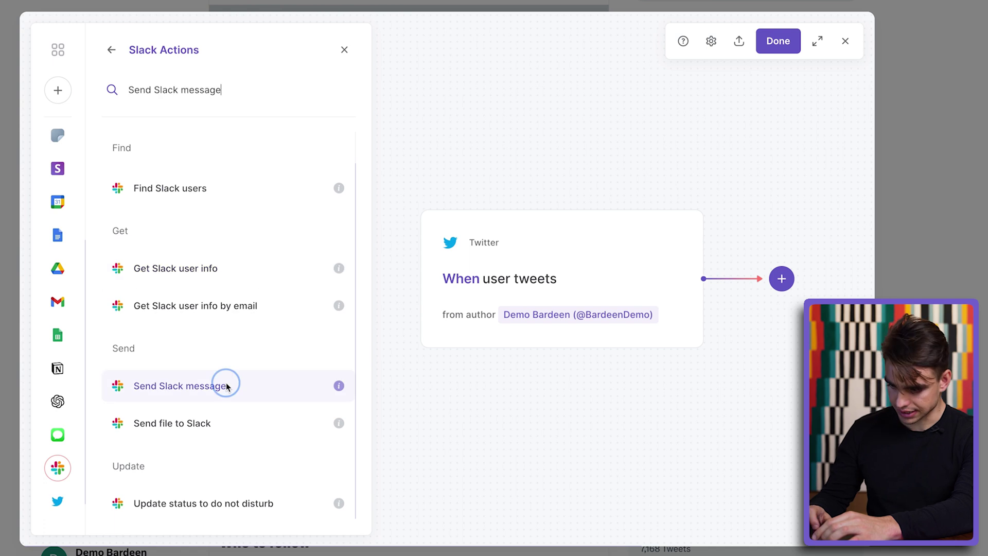
click(225, 385)
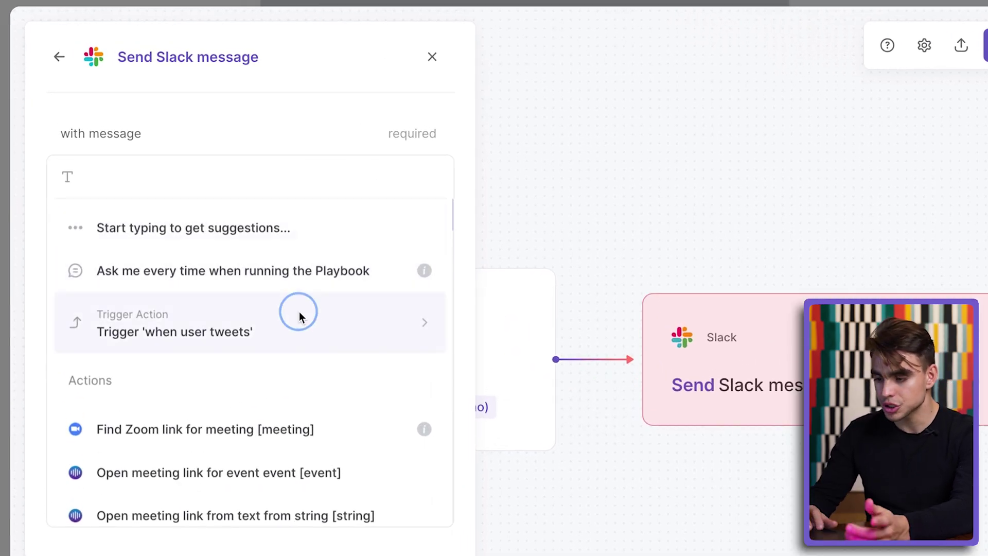
click(297, 311)
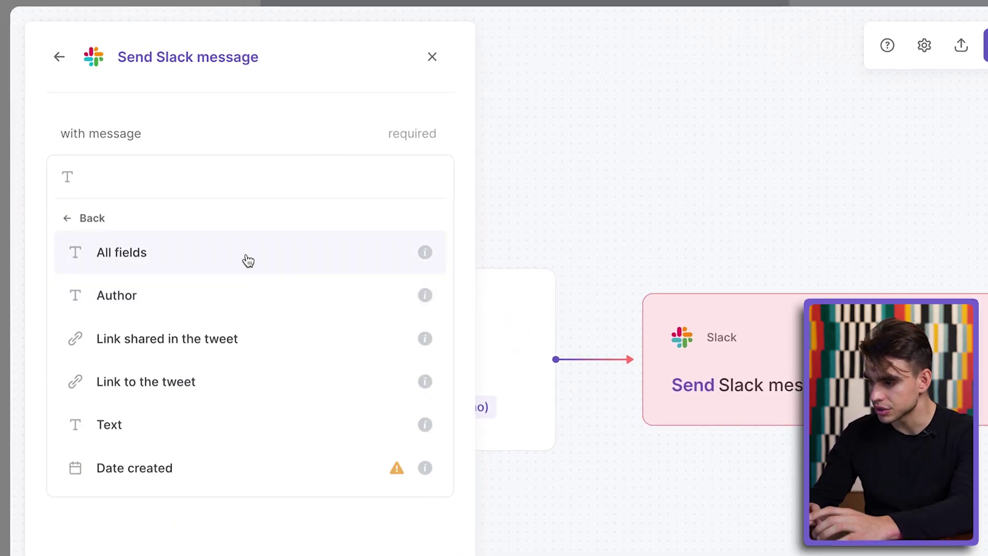
click(243, 258)
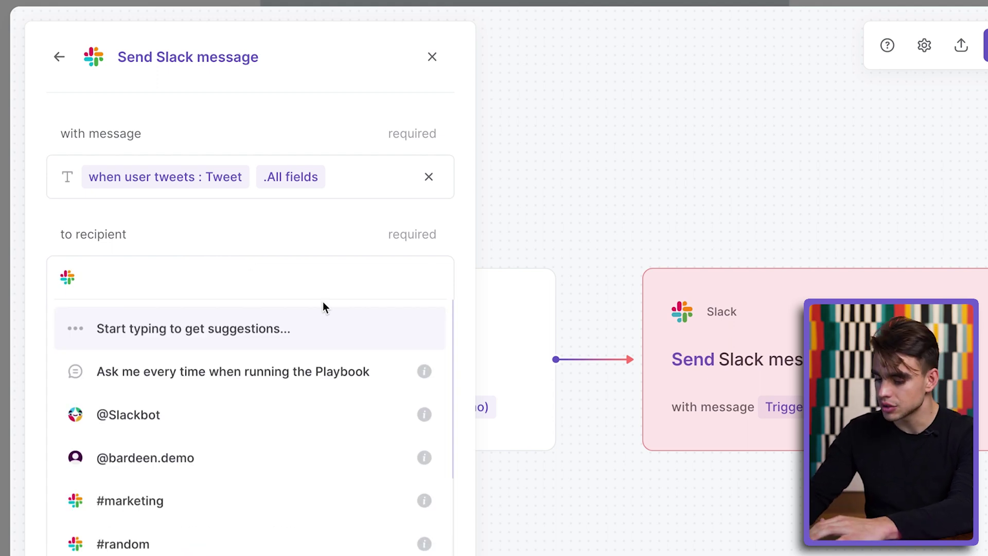
text(marketing)
click(328, 325)
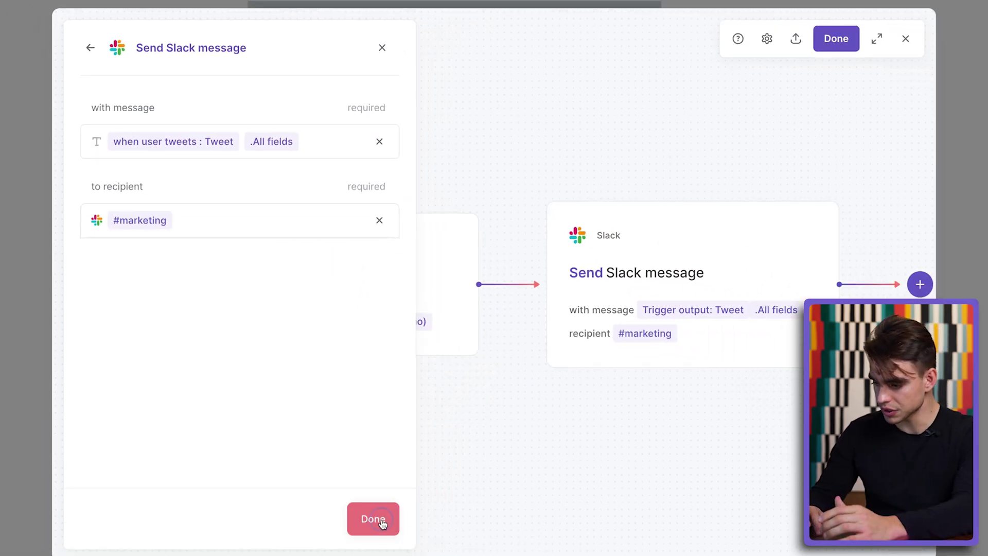
click(381, 519)
- Name the autobook 'Get Tweets from X' and save it
click(830, 46)
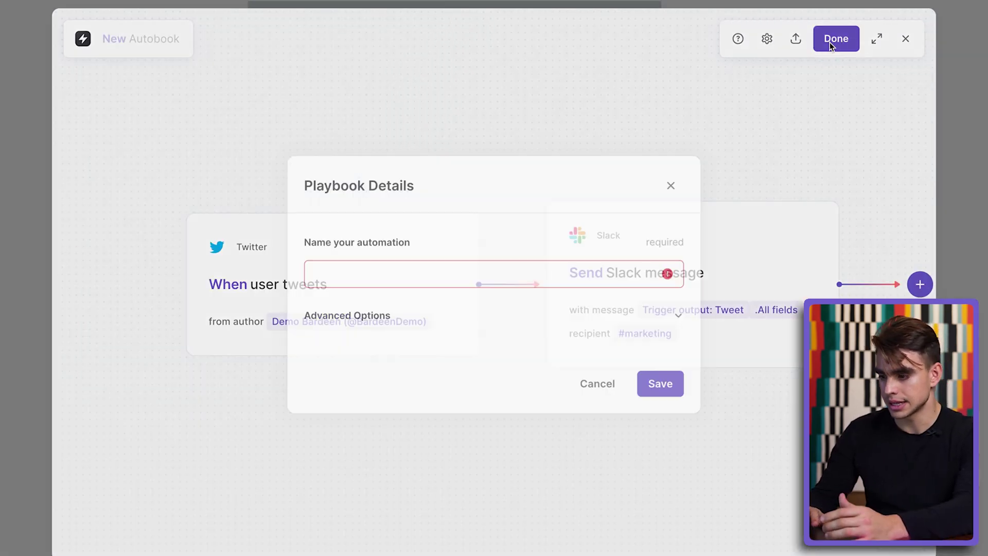
click(501, 271)
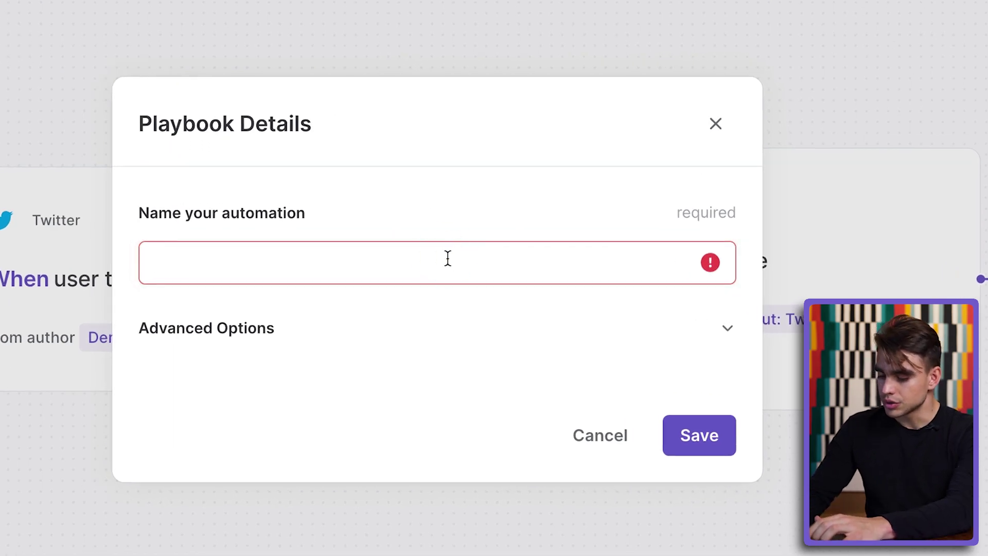
text(Get Tweets from X)
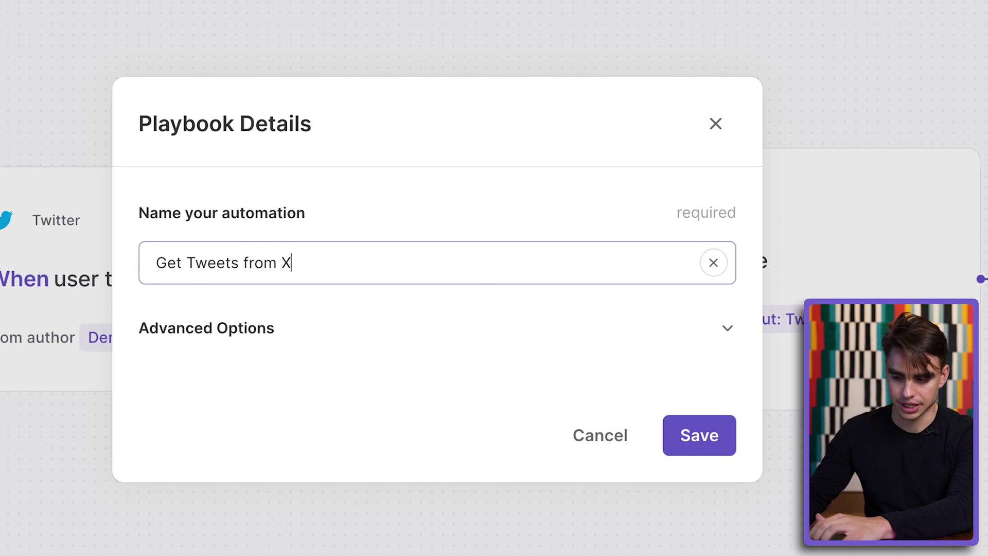
click(712, 424)
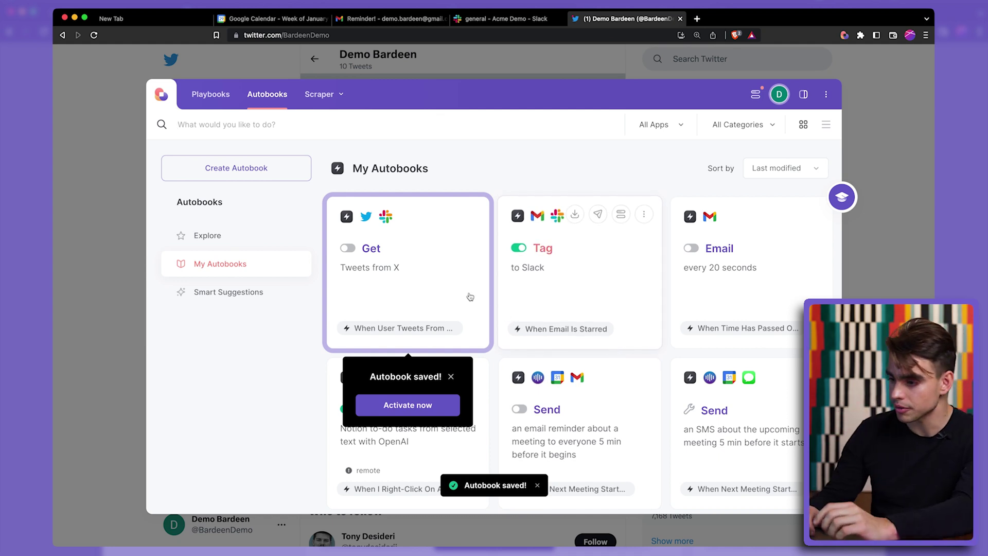
- Activate the Get Tweets from X autobook and close the Bardeen panel
click(454, 282)
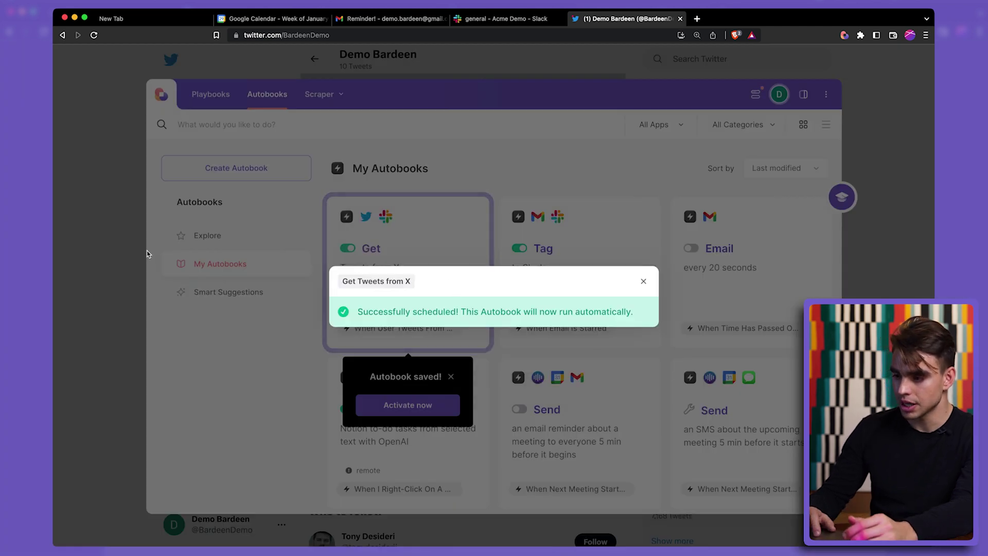
click(211, 423)
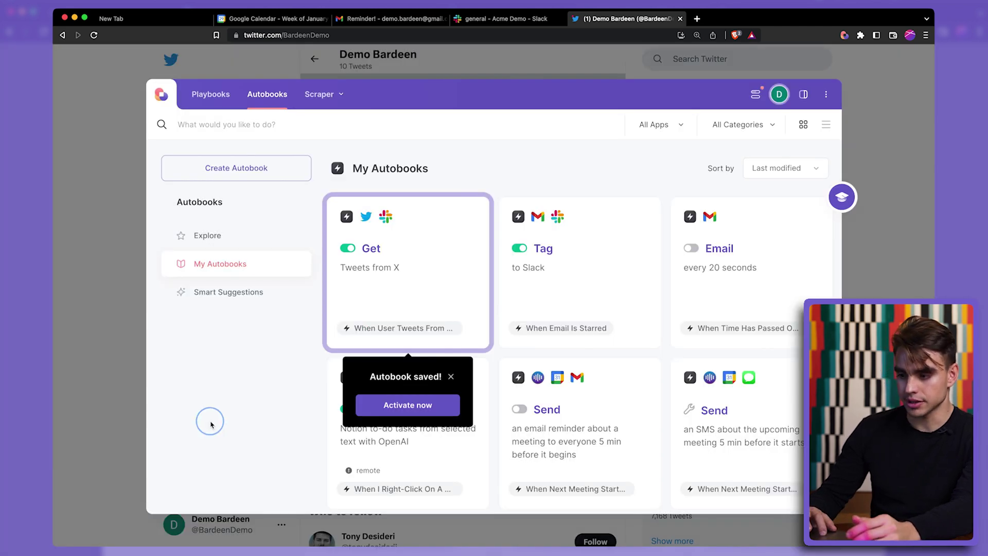
click(74, 374)
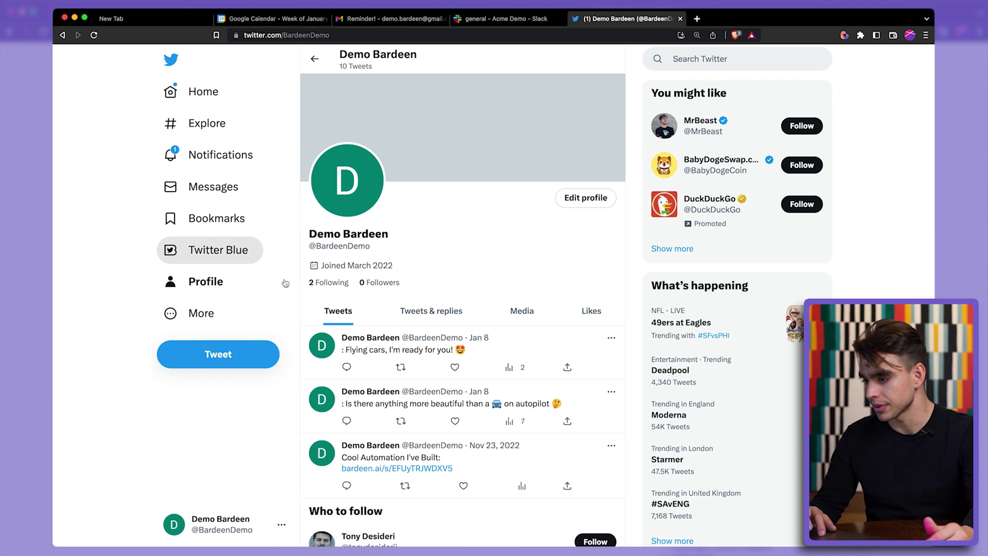
- Tweet 'Autobooks are awesome! Try them out!' from the demo profile, then switch to Slack
click(245, 359)
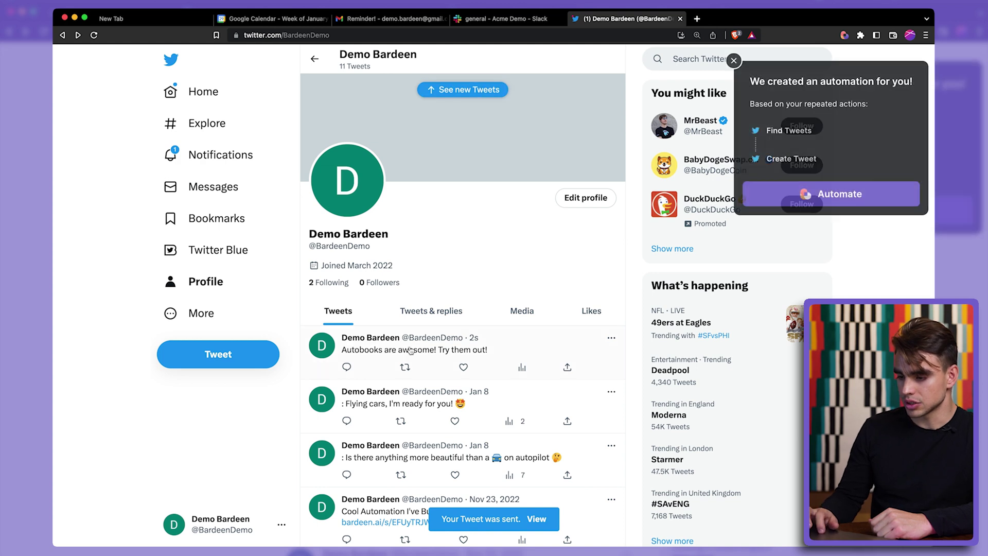
click(477, 20)
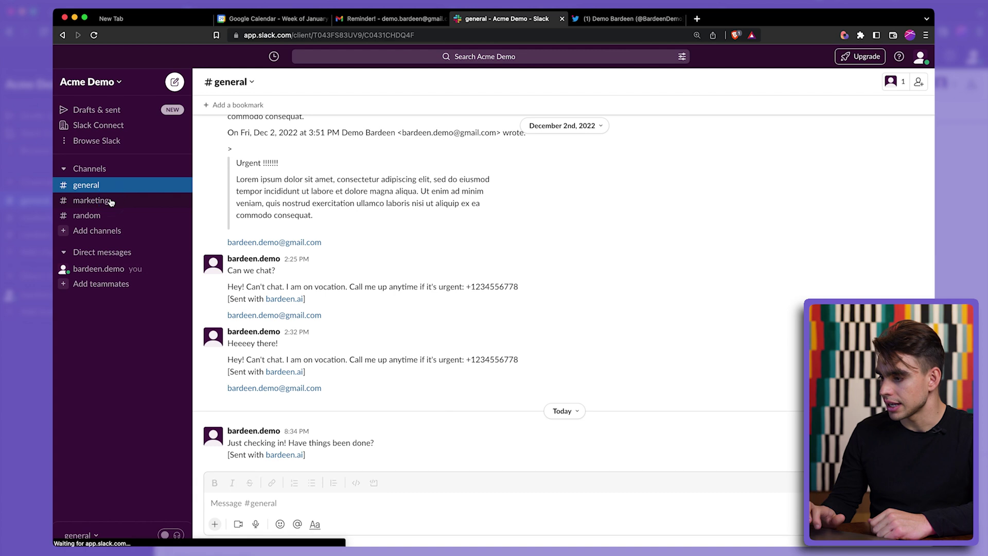
- Open #marketing in the Acme Demo Slack to see the posted tweet text
click(91, 200)
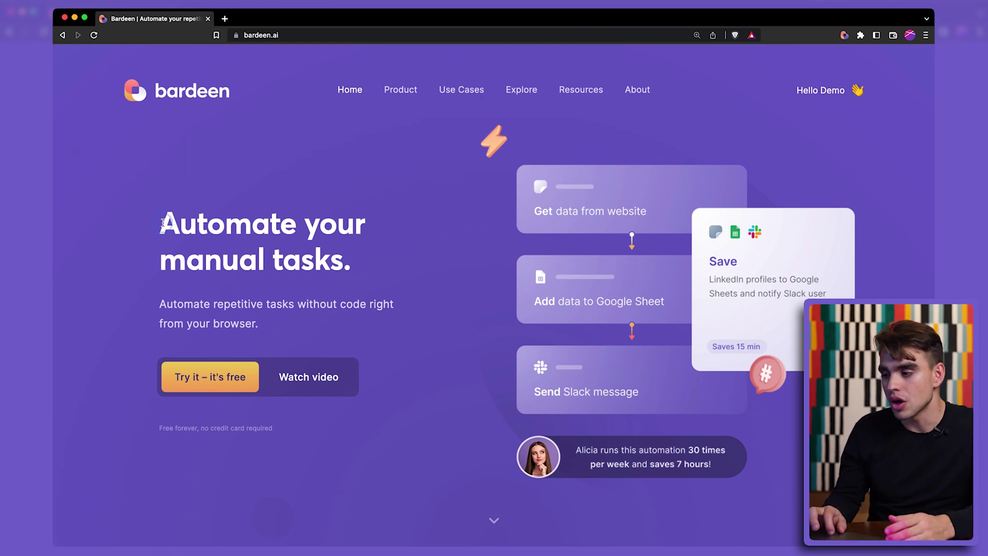
- Select and deselect the homepage heading, then open Bardeen's My Autobooks panel
drag(162, 223, 186, 230)
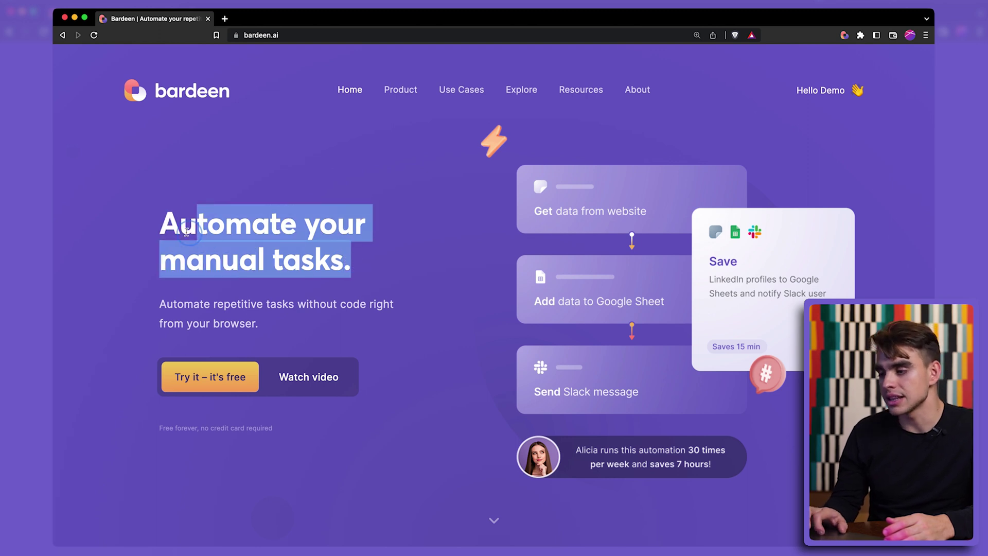
click(109, 198)
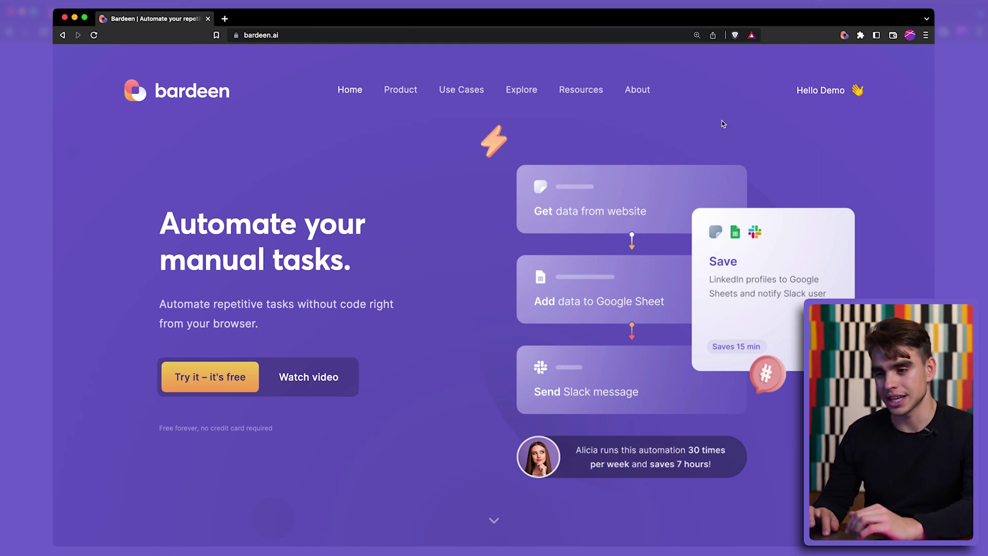
click(846, 35)
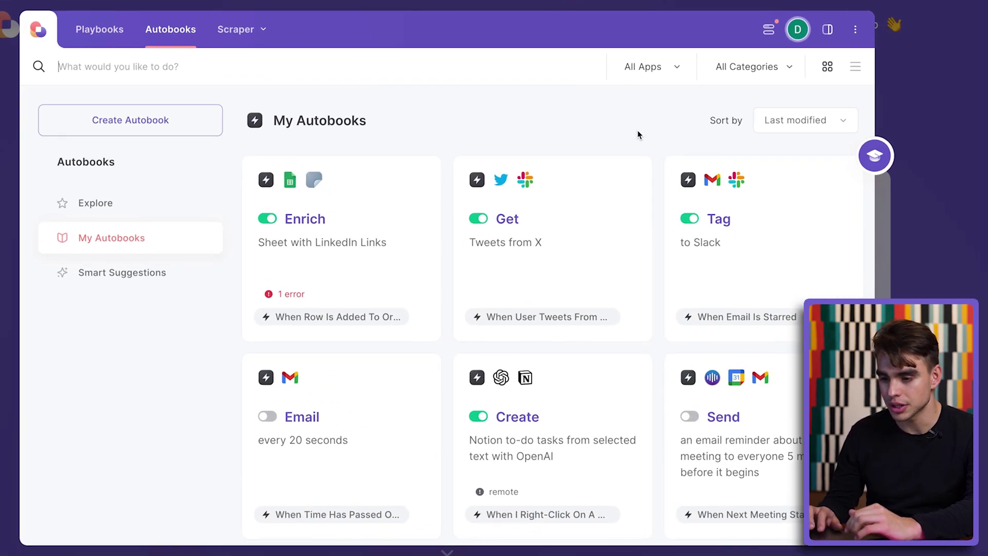
- Share the Tag to Slack autobook and use Copy & Save to copy its public playbook link
scroll(640, 262, down, 2)
scroll(641, 261, up, 2)
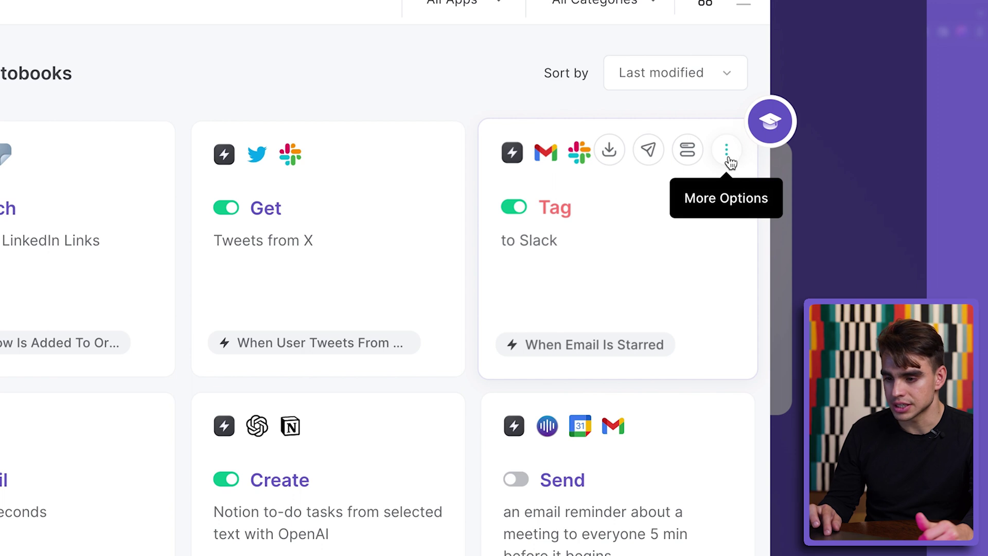
click(728, 157)
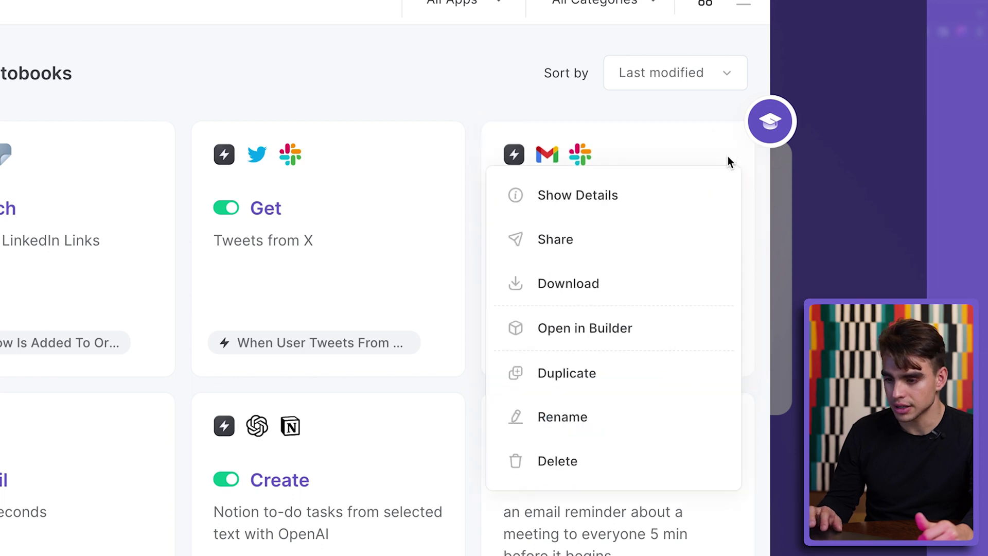
click(647, 237)
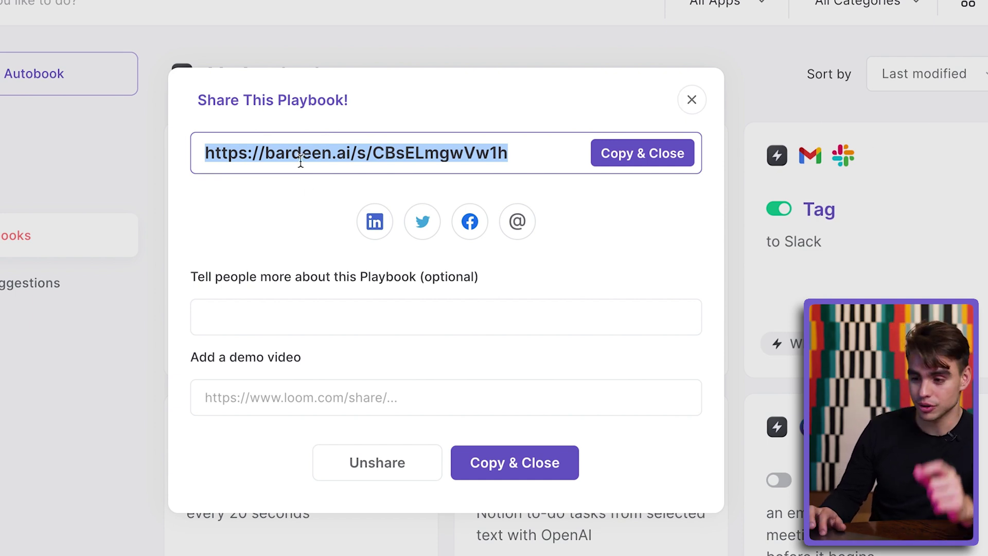
click(730, 130)
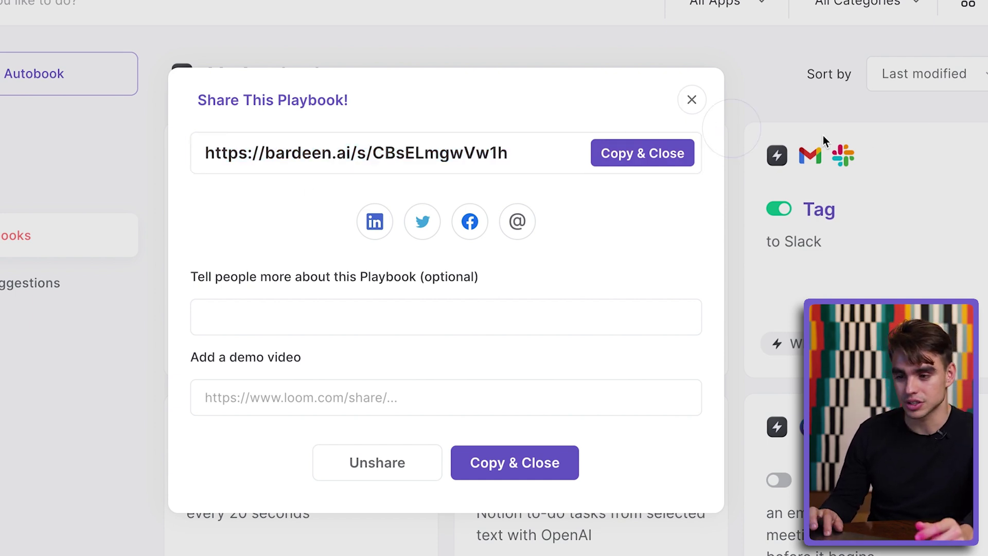
click(702, 105)
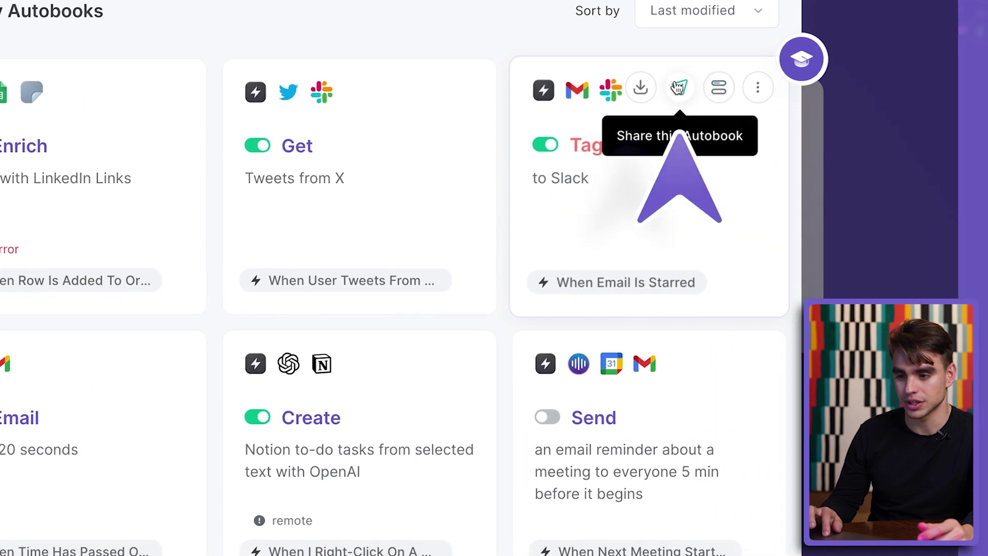
click(679, 87)
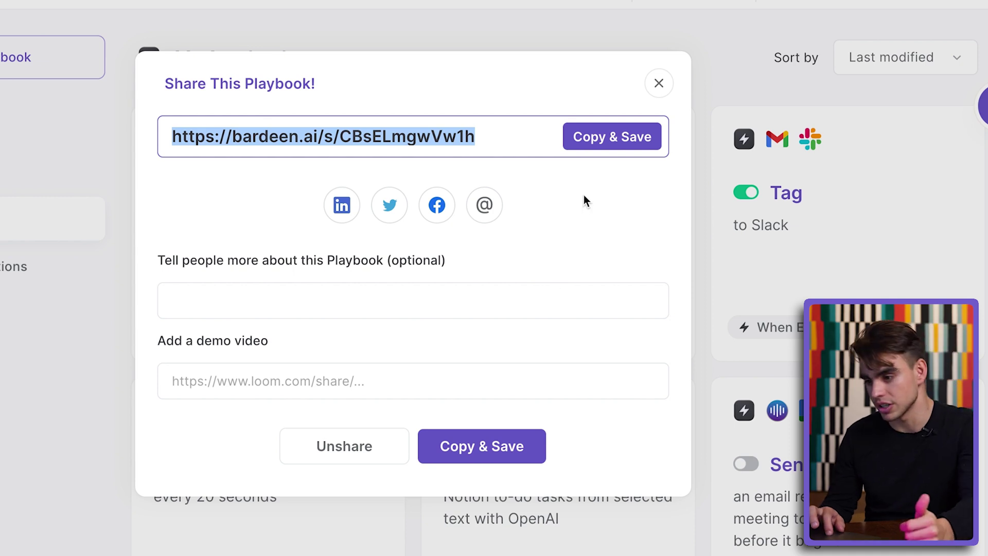
click(612, 136)
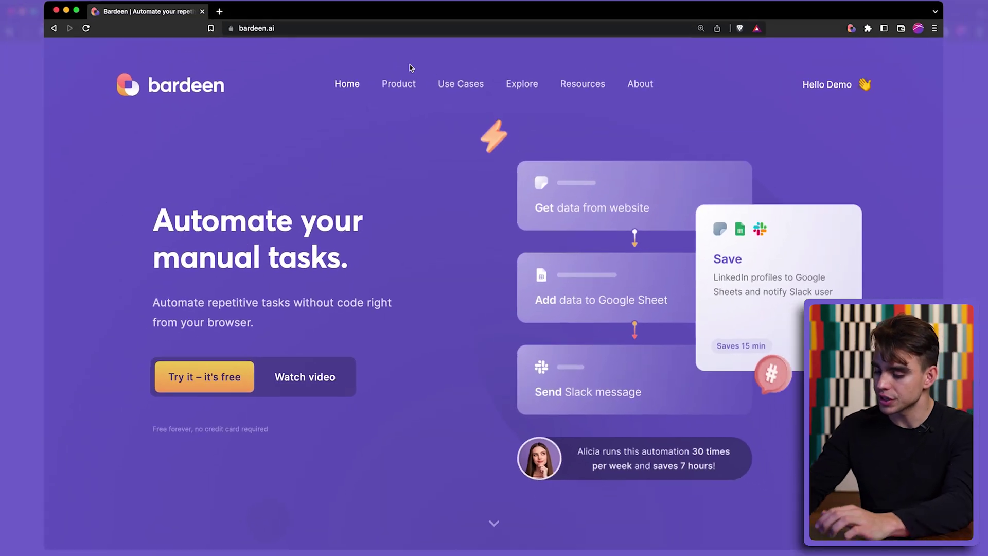
- Load the copied share link in a new browser tab to show the shared Tag to Slack playbook
key(super+t)
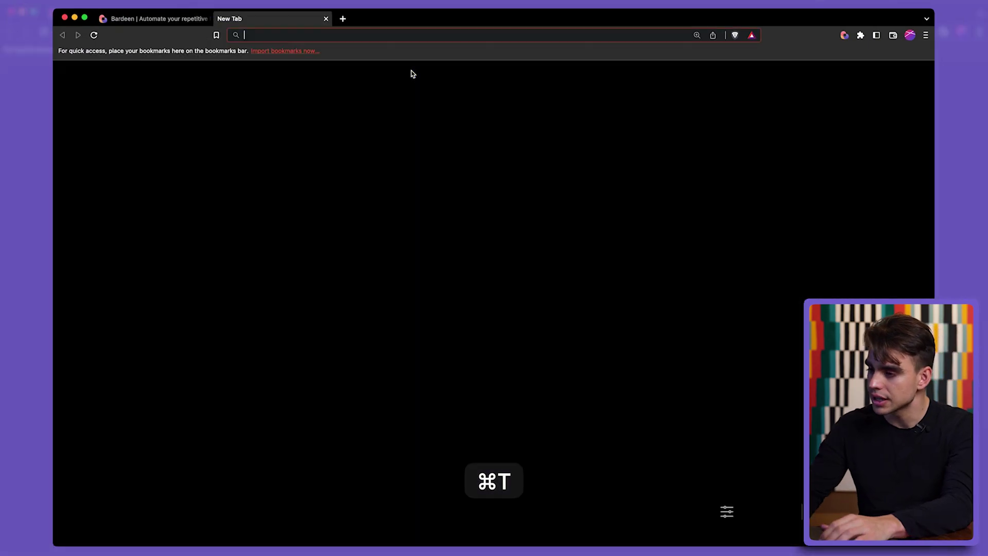
key(super+v)
key(Return)
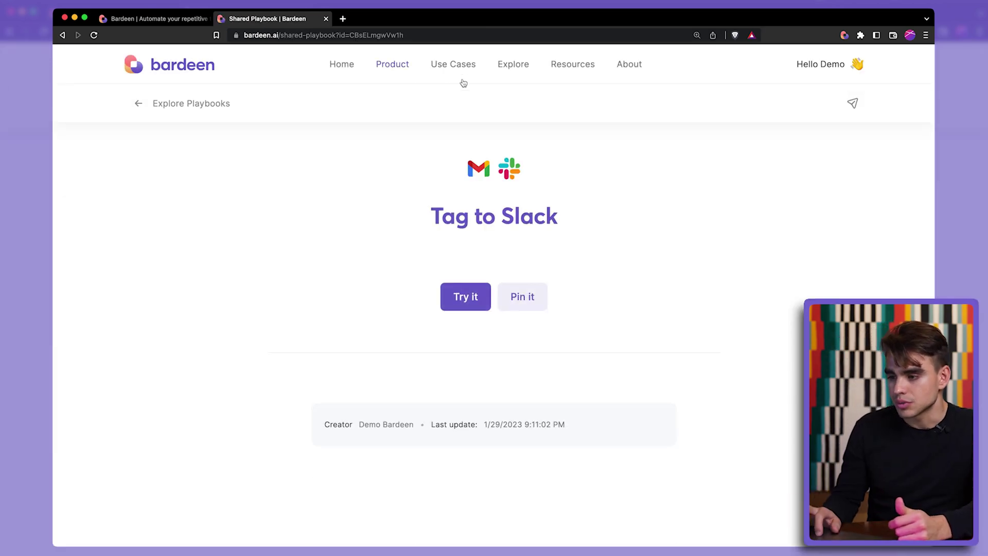
- Highlight and clear the Tag to Slack title, then bring up the Bardeen panel over the page
drag(554, 221, 447, 203)
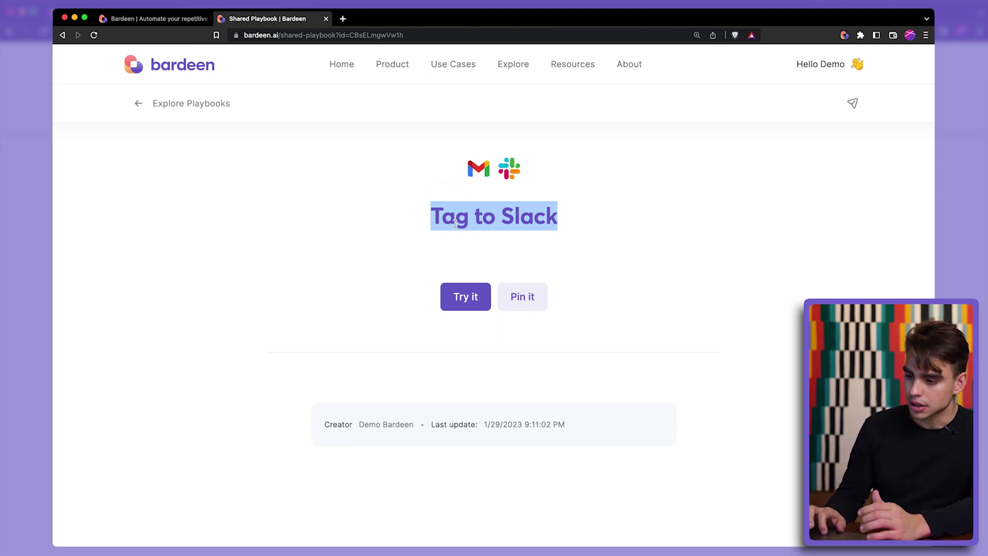
click(570, 229)
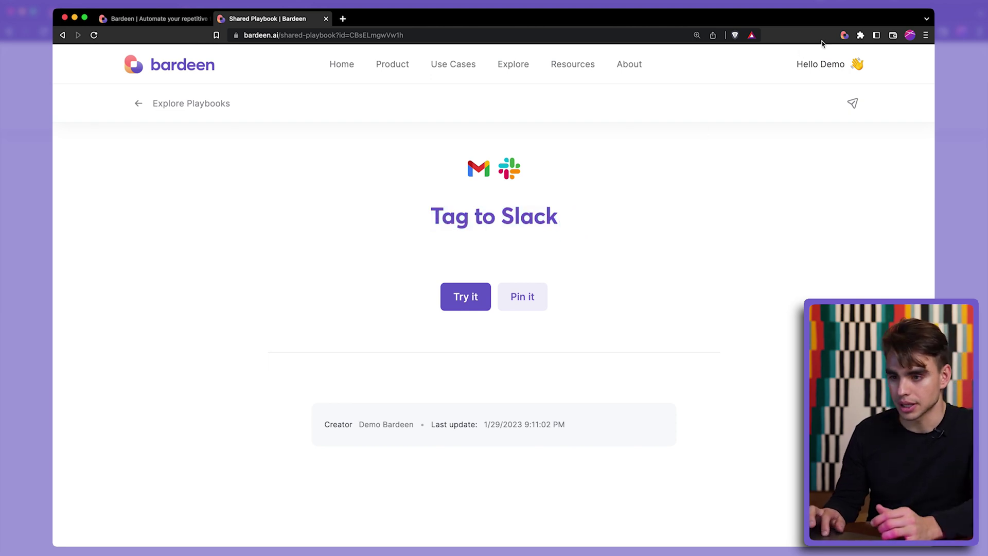
click(845, 38)
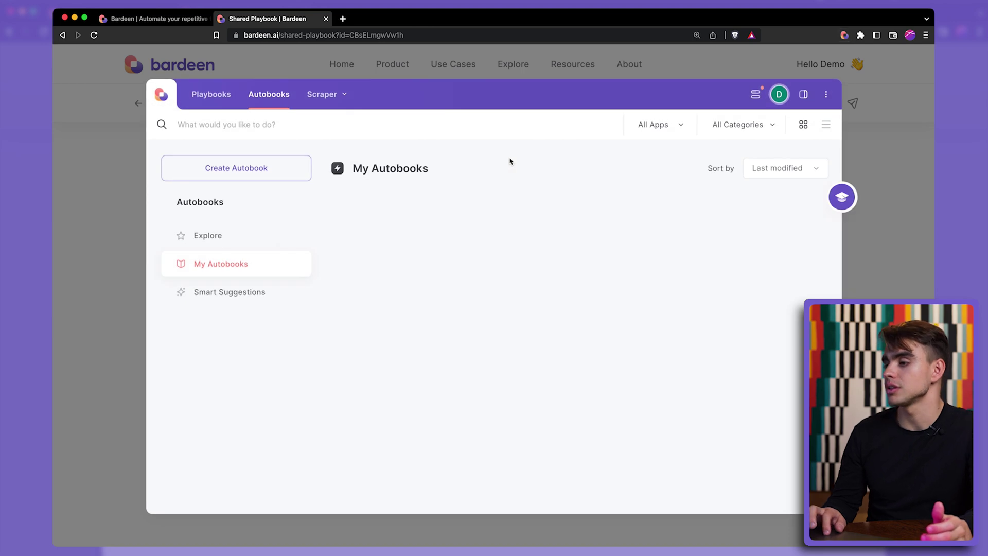
- Create an autobook with the event trigger 'When website data changes', found by searching 'website', and show its scraper template choices
click(277, 178)
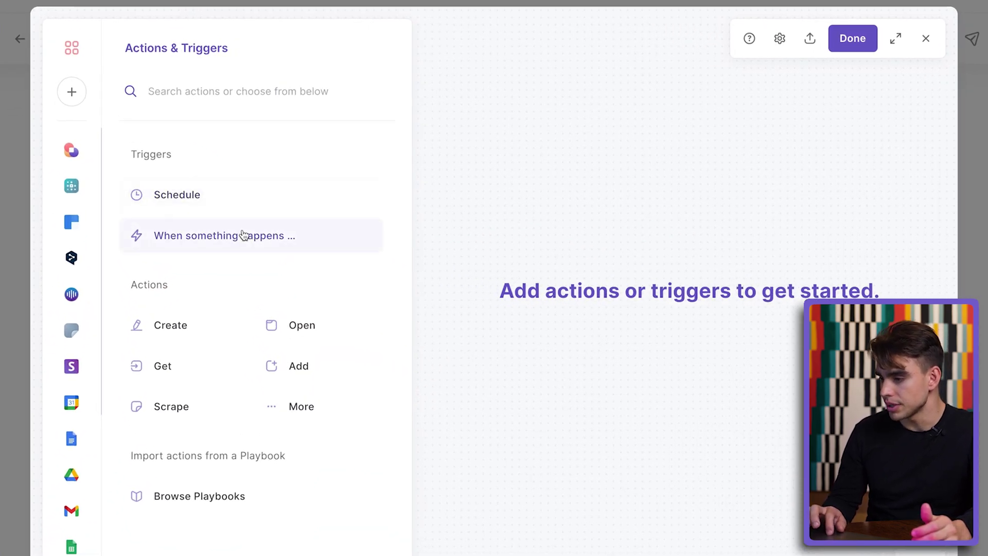
click(244, 235)
text(w)
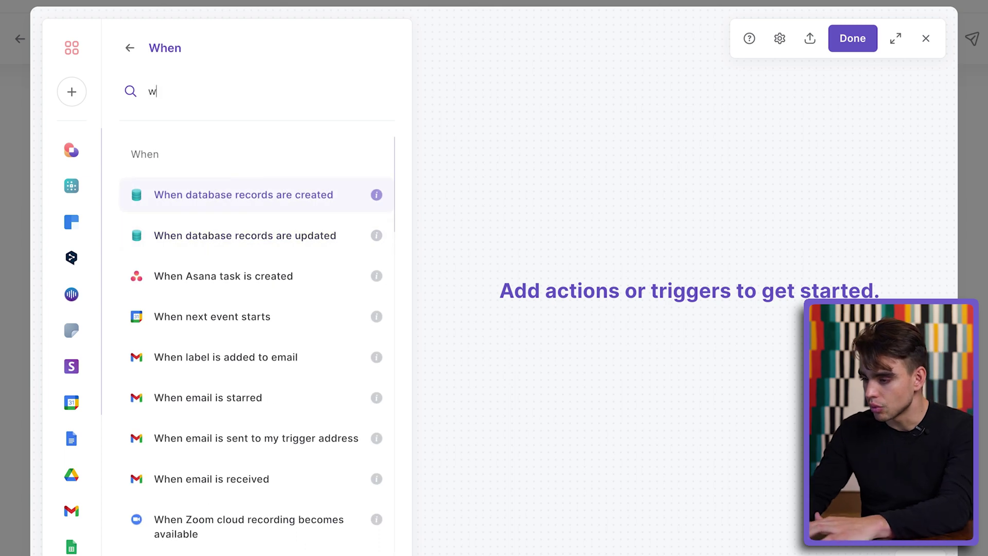
text(ebsite)
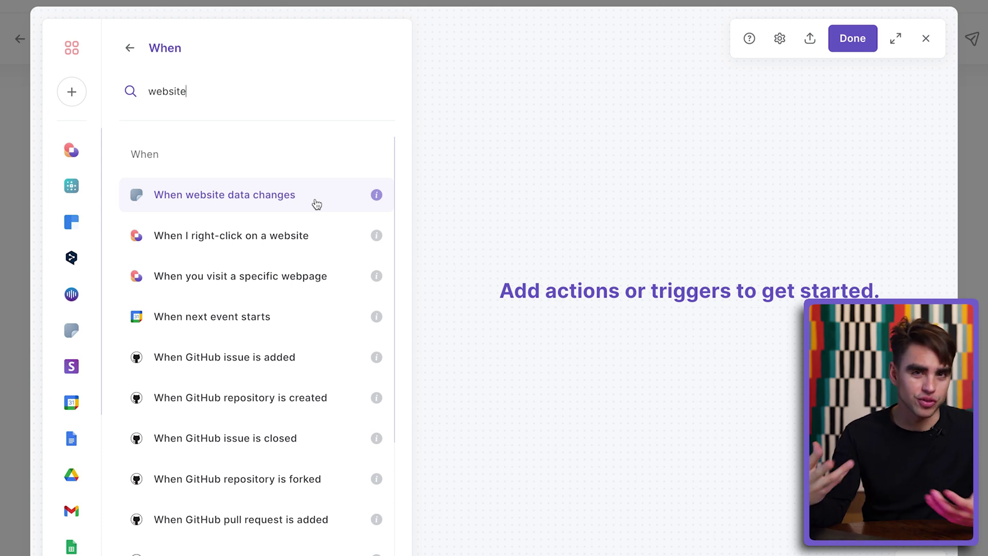
click(317, 204)
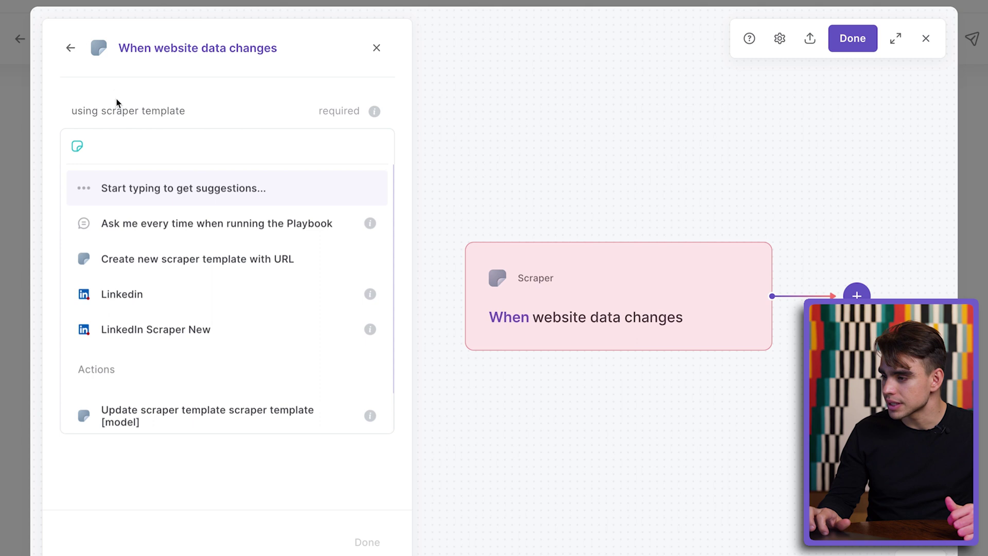
drag(194, 122, 96, 106)
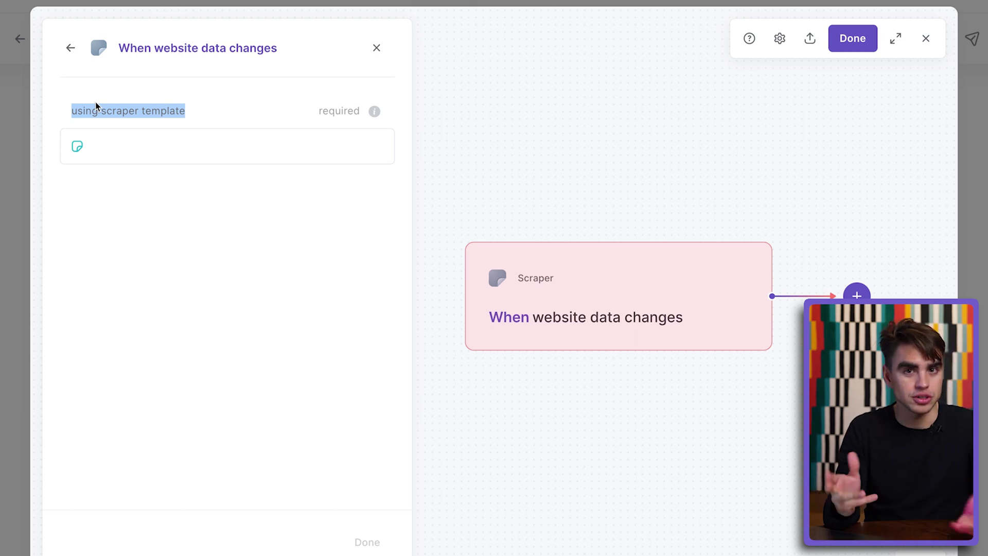
click(250, 132)
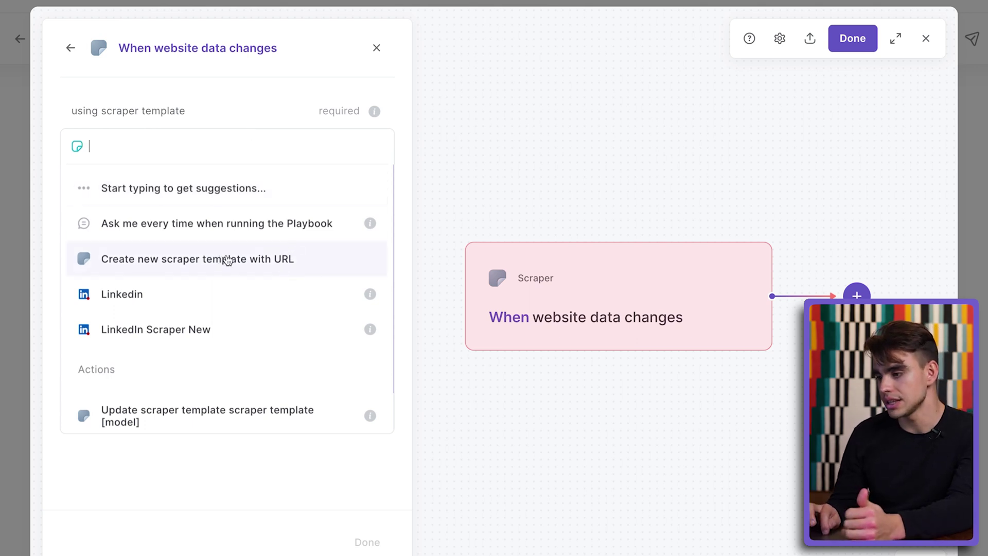
- Start a new single-page scraper template from the open tab, trimming its name to 'Shared Playbook'
click(283, 268)
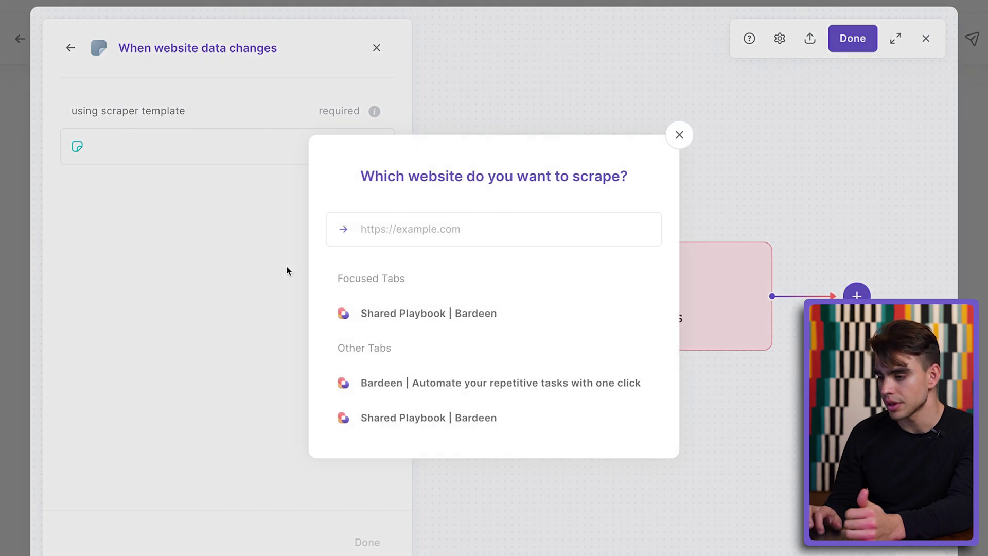
click(490, 317)
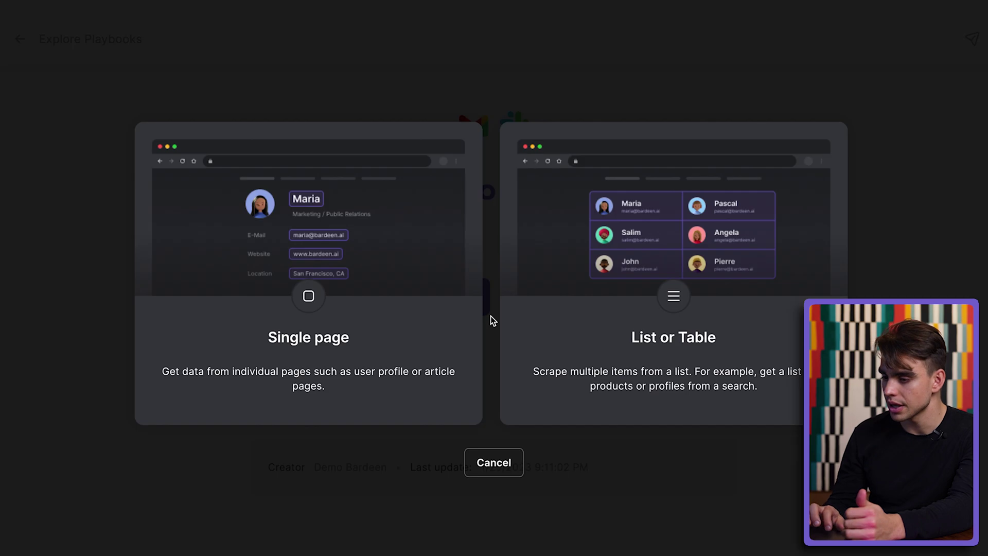
click(437, 311)
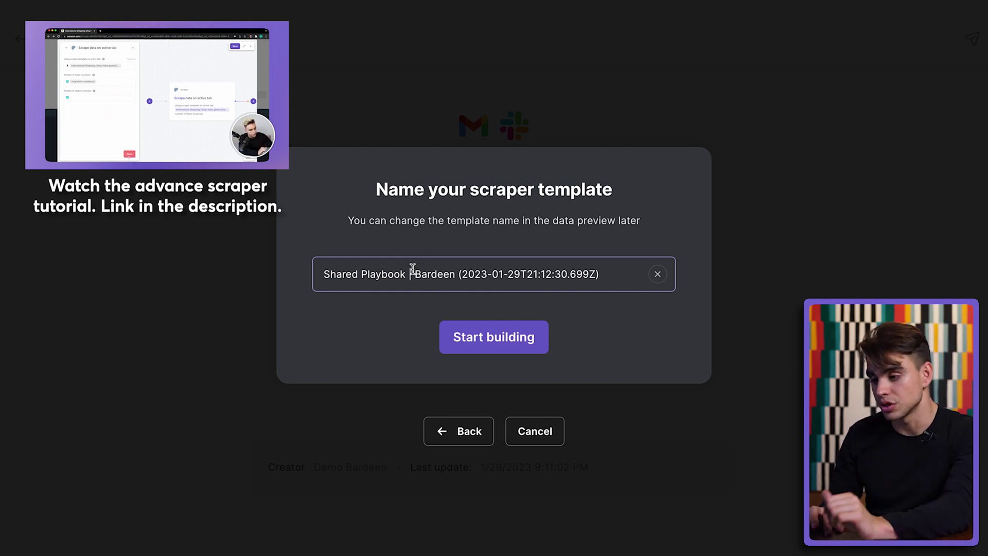
drag(413, 269, 641, 271)
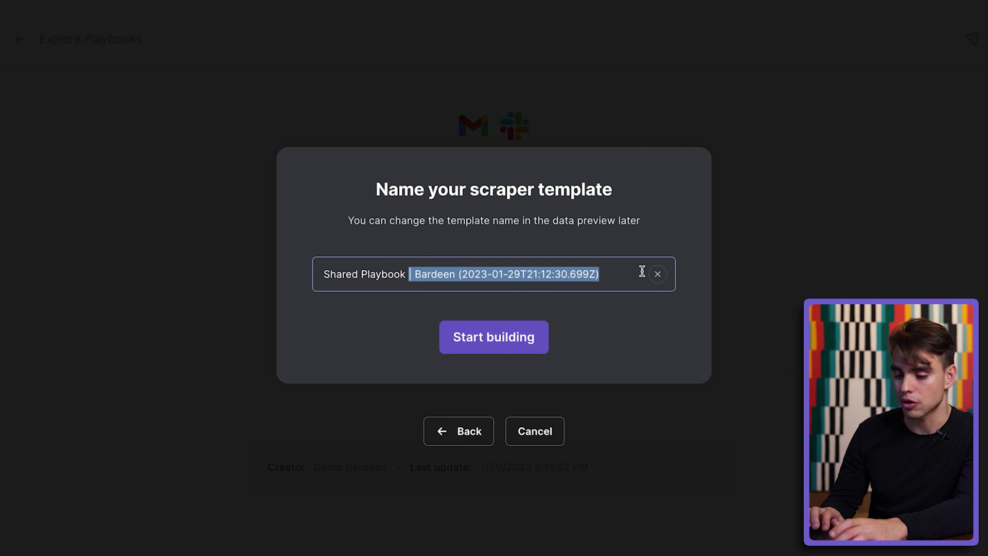
key(BackSpace)
click(487, 338)
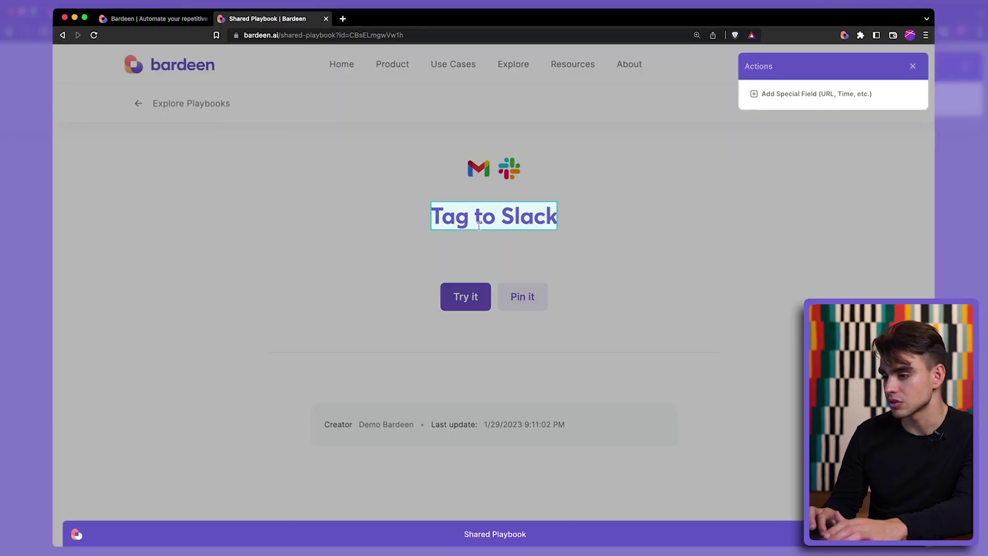
- Capture the Tag to Slack page title as a field named 'title' and save the template
click(479, 225)
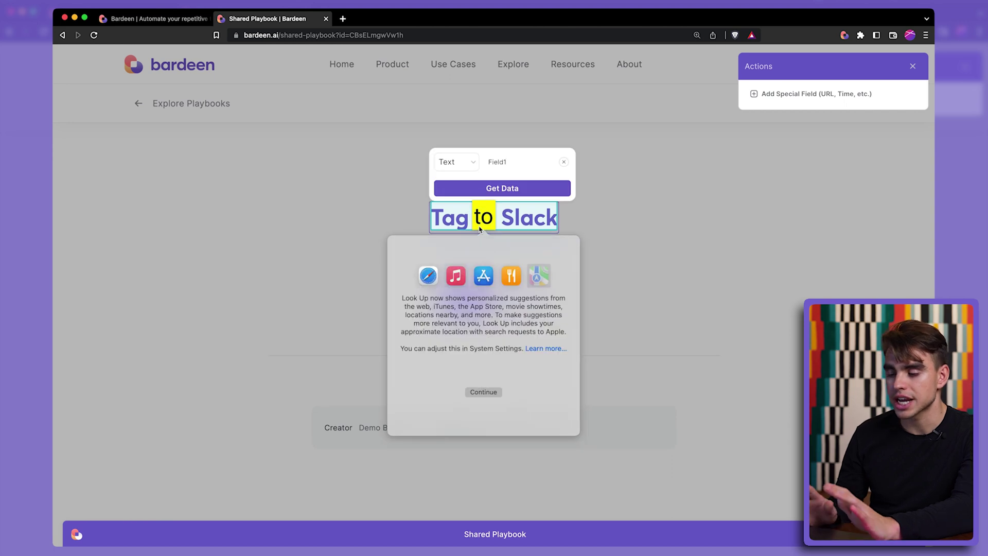
click(497, 221)
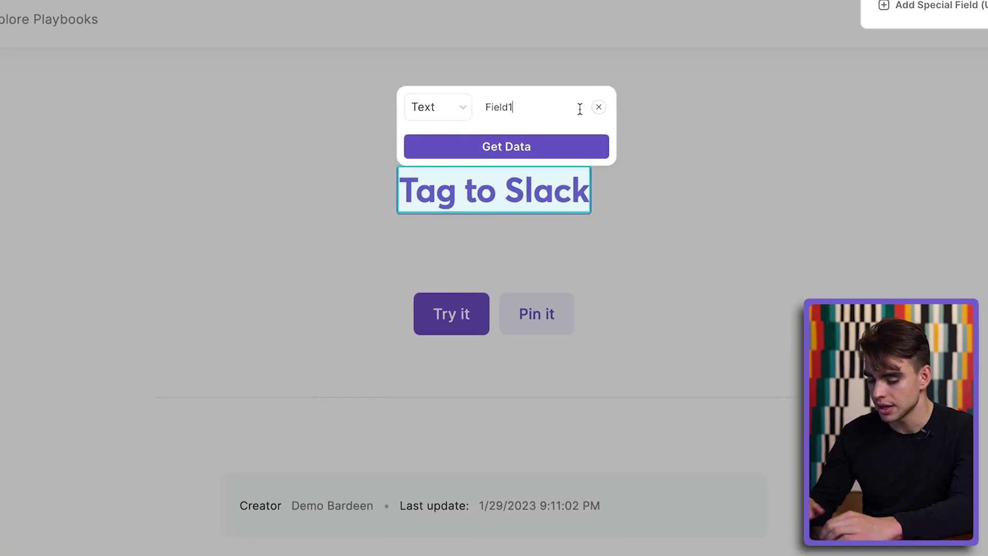
key(BackSpace)
key(BackSpace)
key(BackSpace)
key(BackSpace)
key(BackSpace)
key(BackSpace)
text(tit)
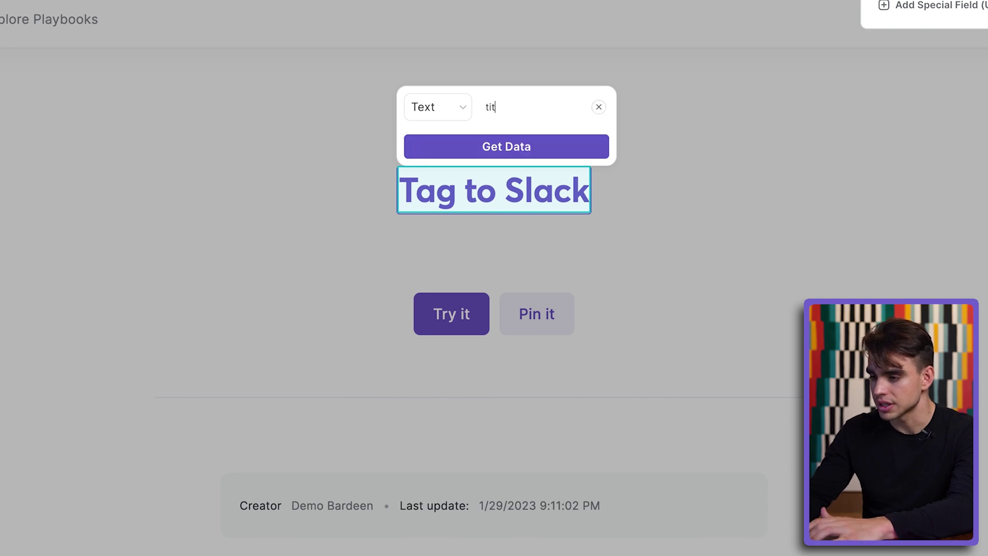
text(le)
click(576, 145)
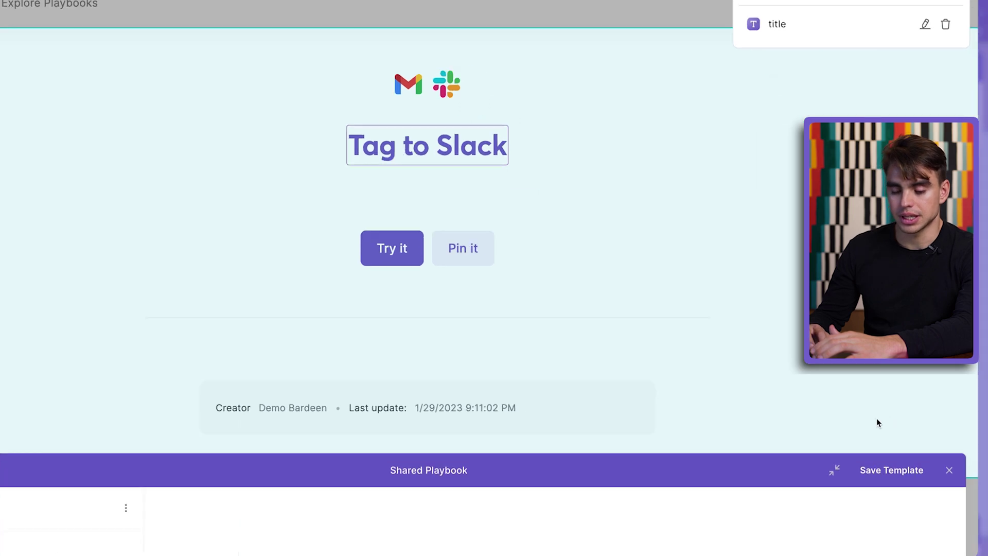
click(887, 470)
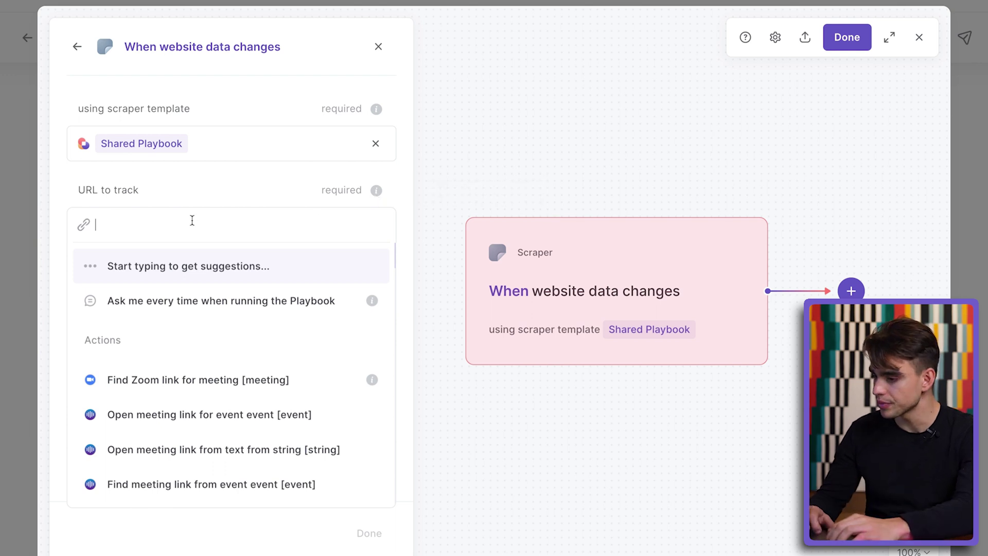
- Paste the shared playbook link into the trigger's URL to track field and confirm it
drag(140, 190, 76, 195)
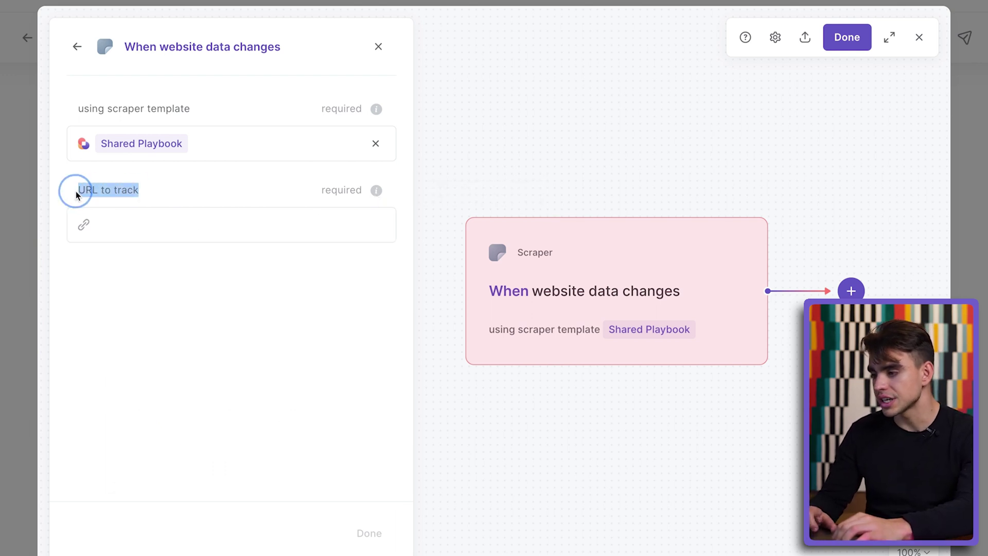
click(124, 223)
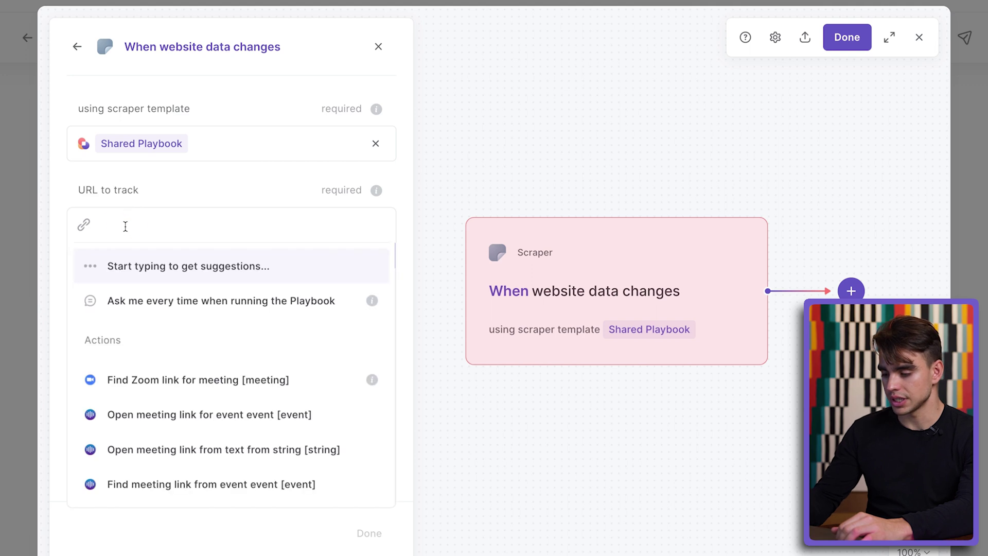
text(https://bardeen.ai/s/CBsELmgwVw1h)
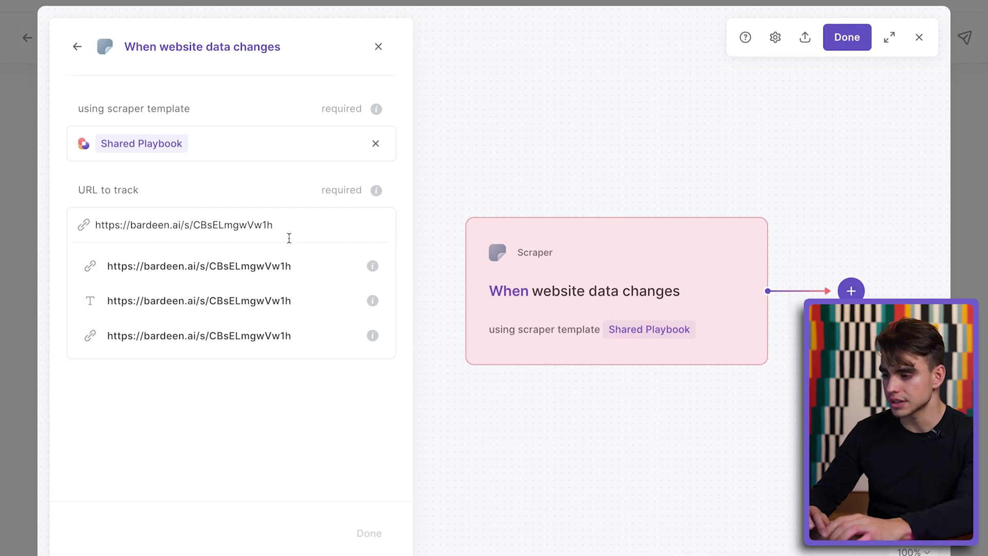
key(Return)
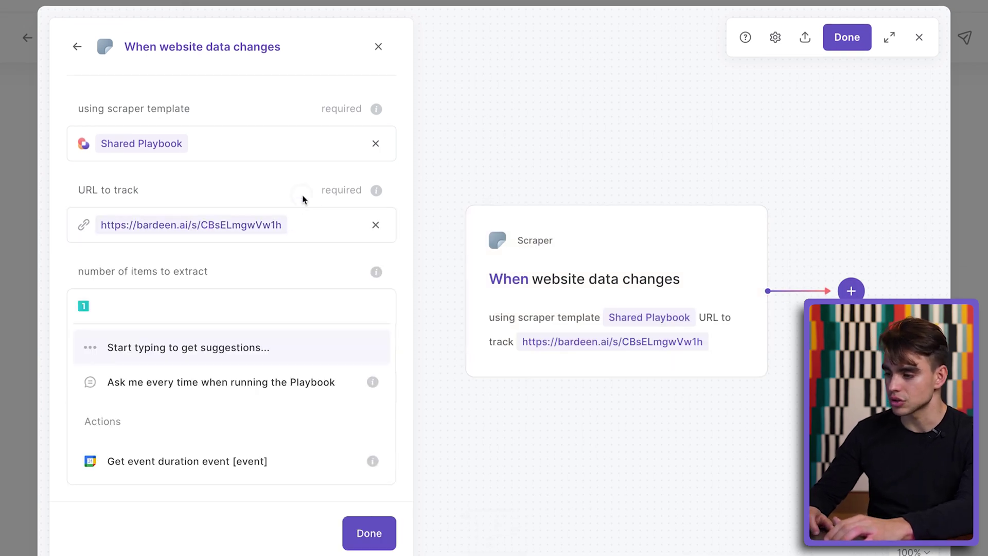
click(303, 200)
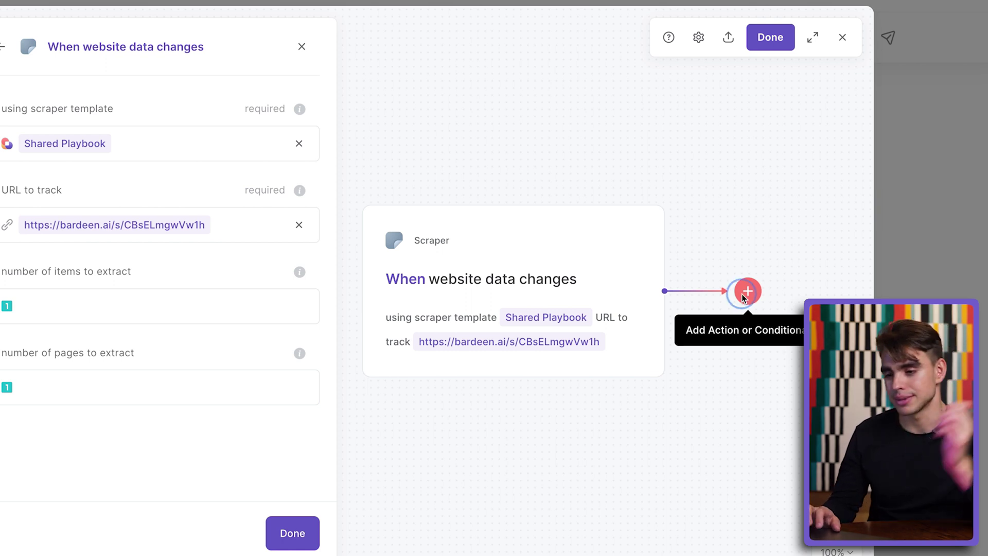
- Add an SMS Notifications 'Send text message' action after the trigger
click(748, 291)
click(729, 344)
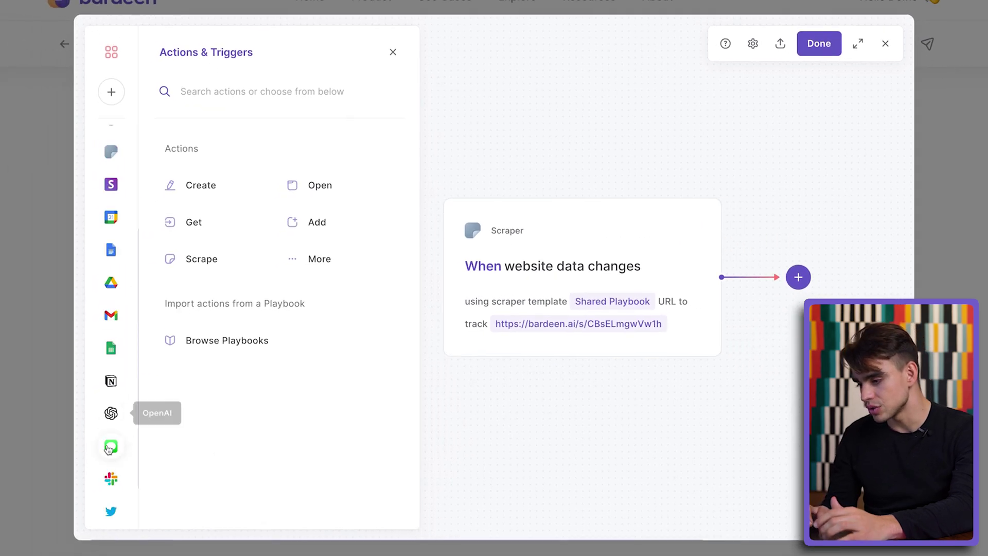
click(109, 447)
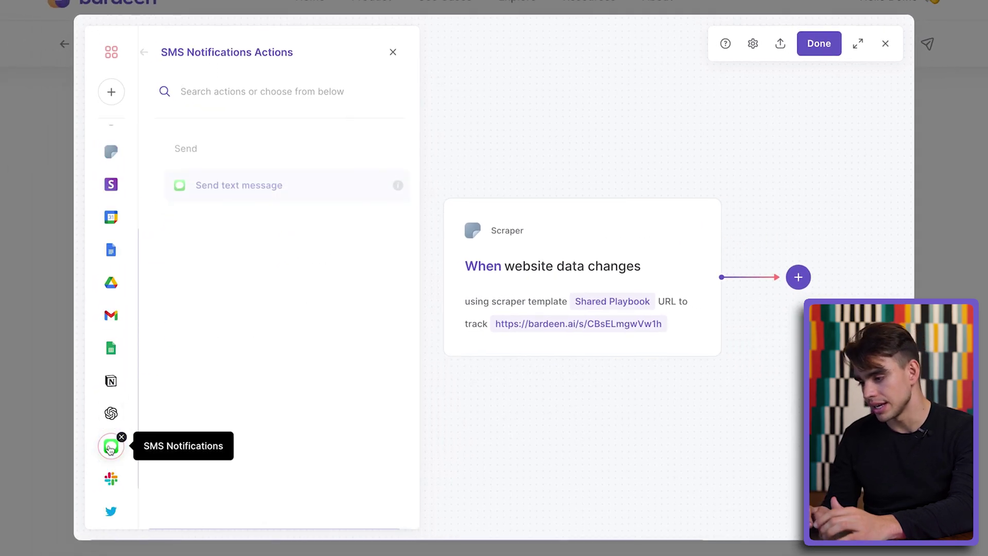
click(301, 186)
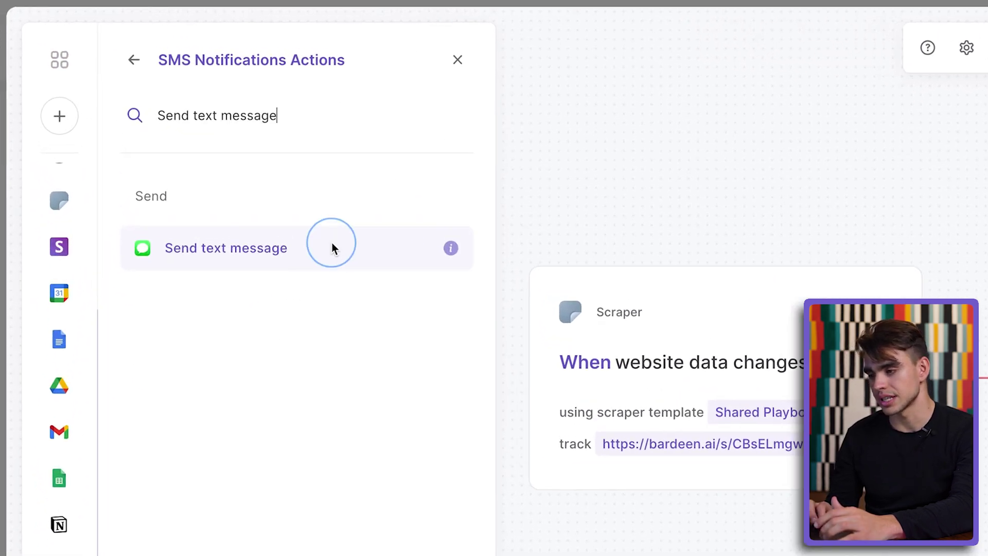
- Set the recipient phone number and the message 'The wbesite has been changed!' plus the share link
key(super+v)
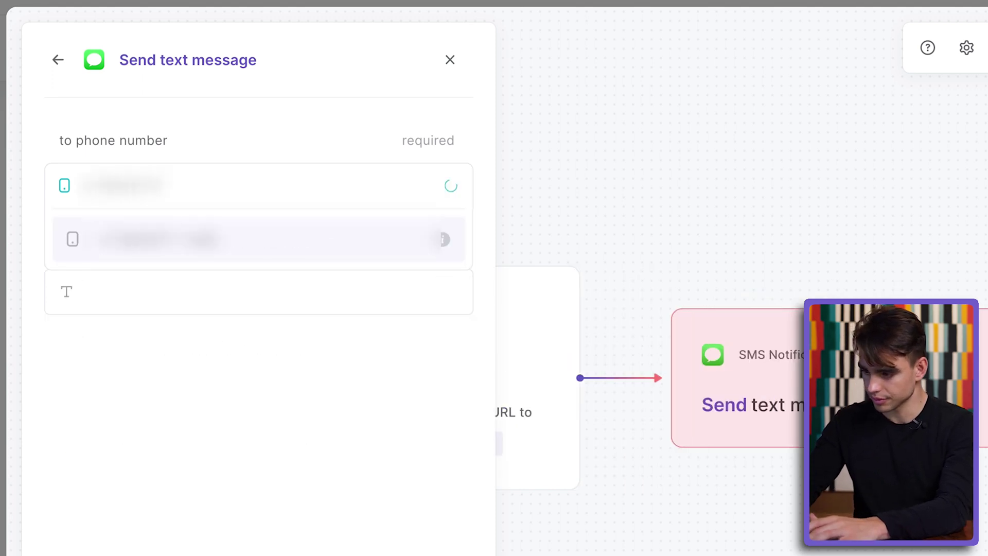
key(Return)
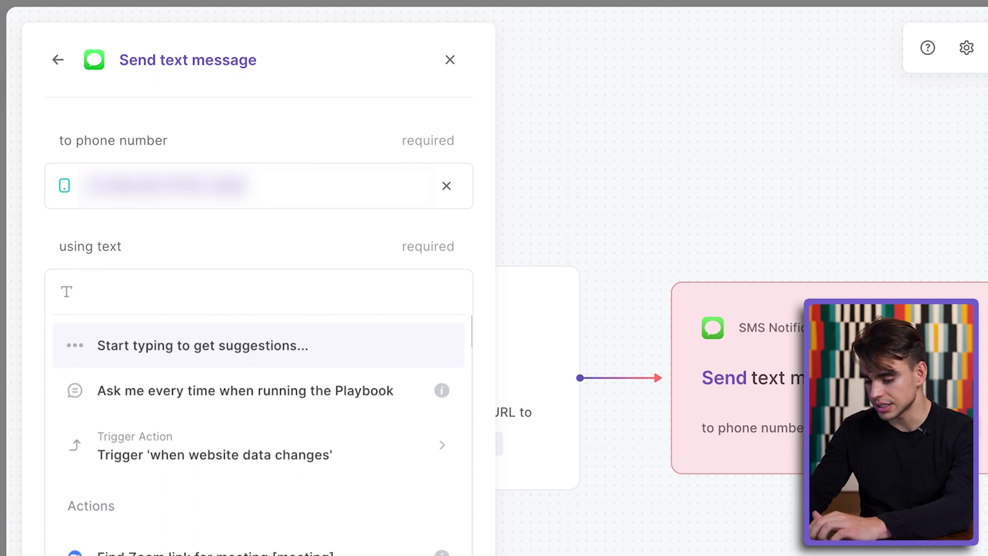
text(The wbesite has)
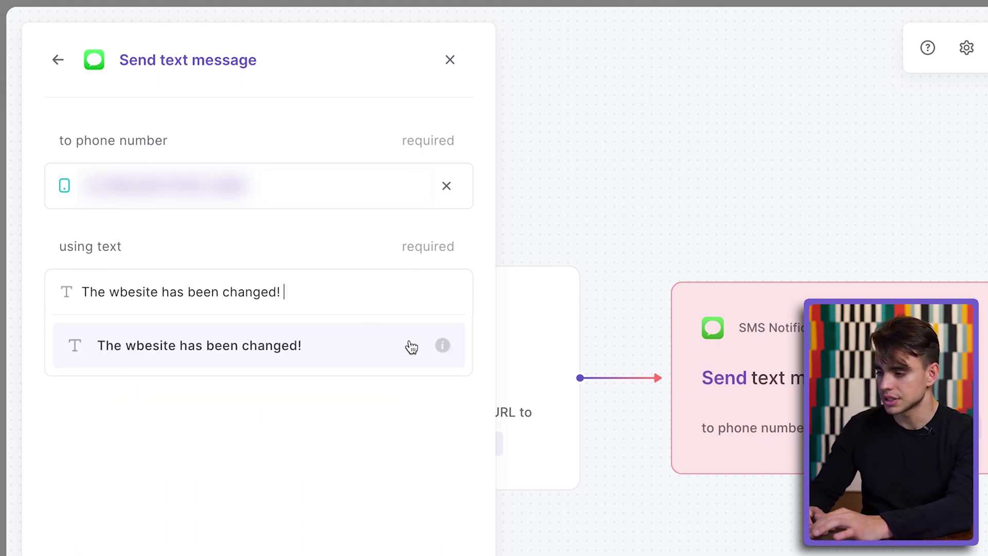
text( been changed!)
text(https://bardeen.ai/s/CBsELmgwVw1h)
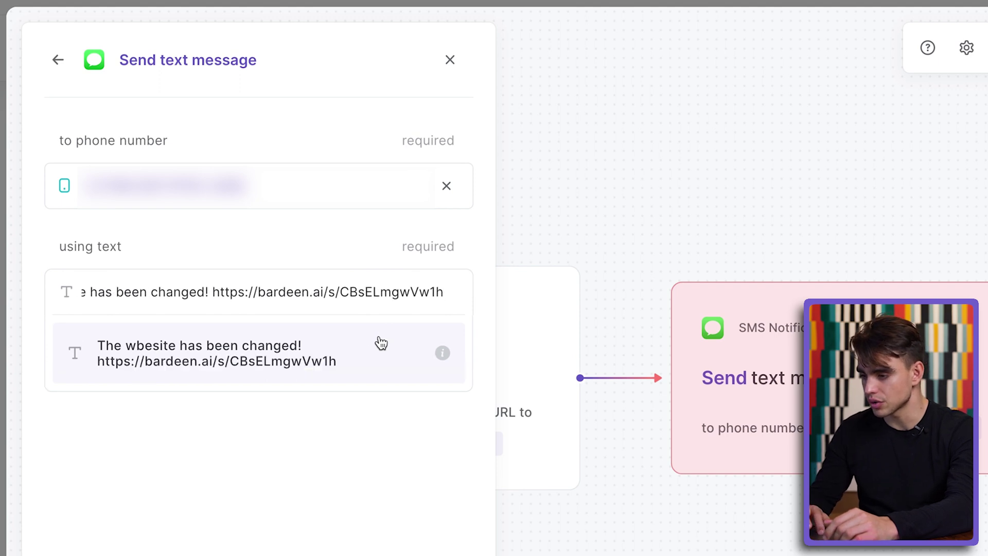
click(373, 346)
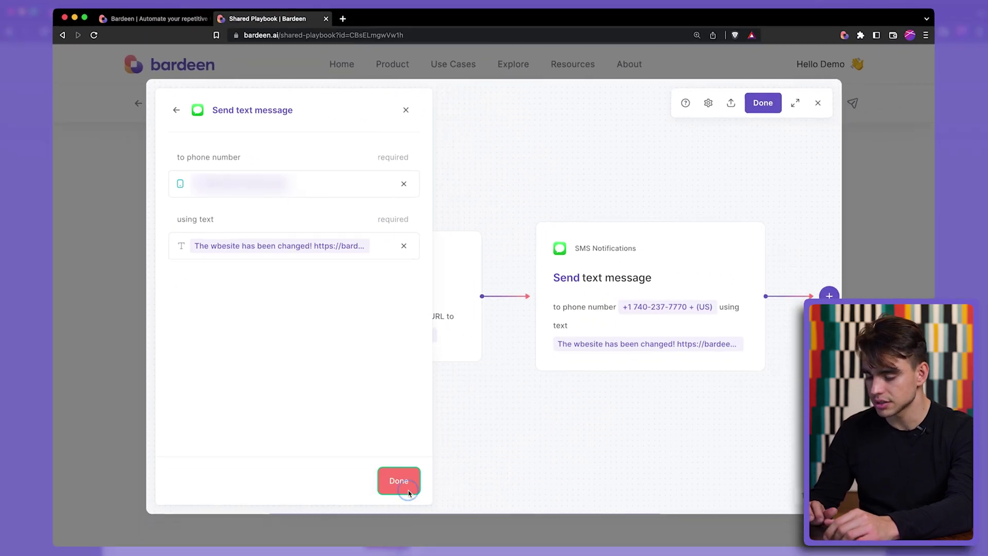
click(404, 523)
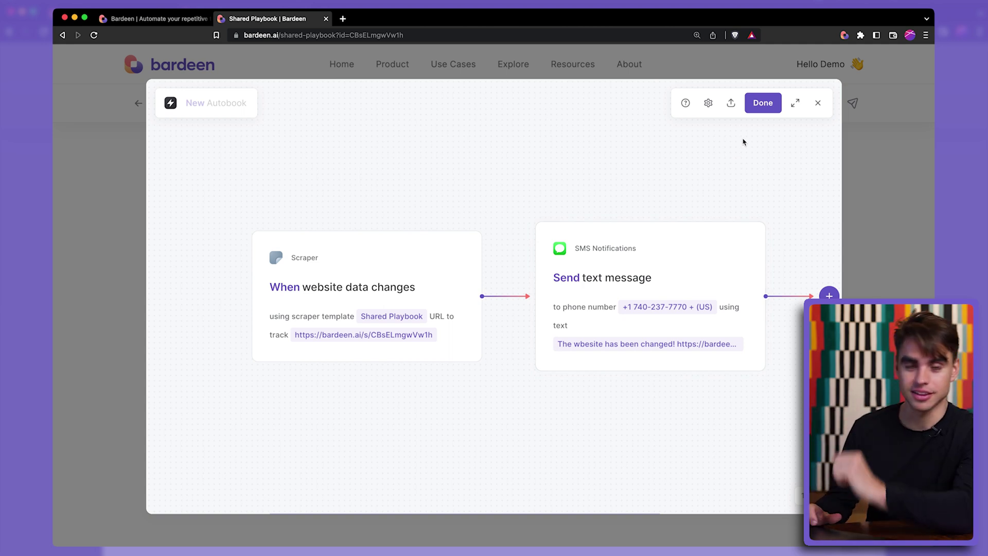
- Name the autobook 'Monitor Sharing Page', save it, and switch it on
click(763, 105)
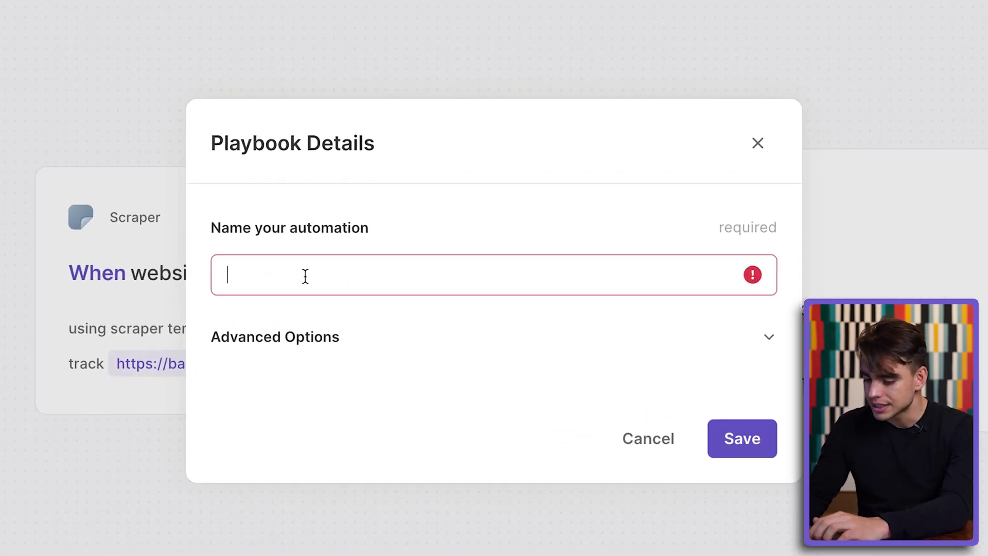
text(Monitor Sharing Page)
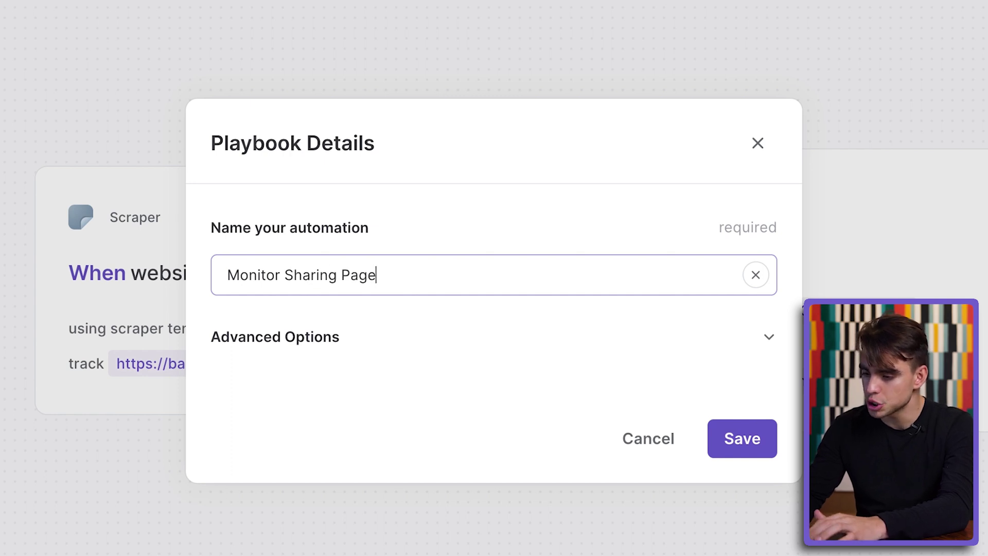
click(731, 446)
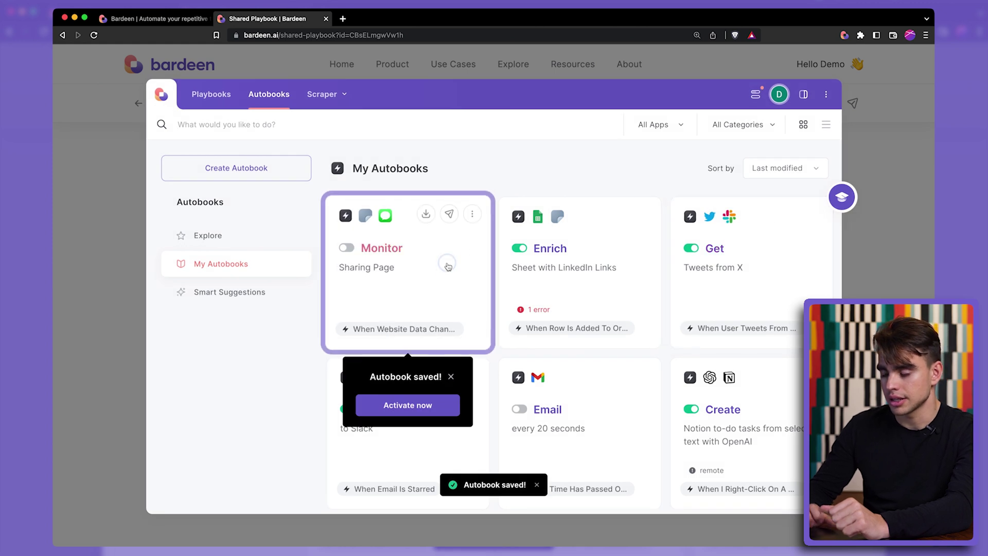
click(448, 265)
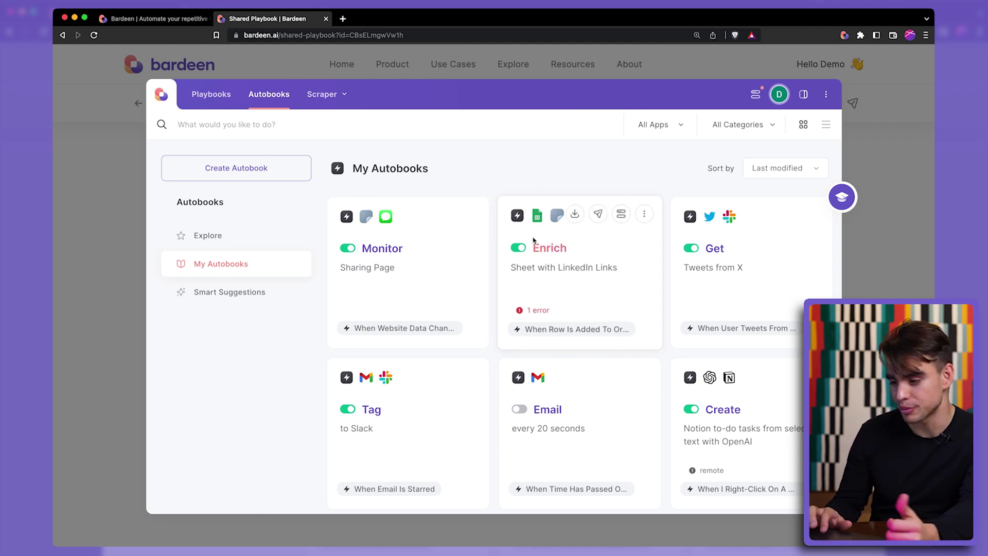
- Reopen the Bardeen panel with Option+B and rename the Tag card to 'Gmail Tag to Slack Channel'
scroll(471, 421, down, 2)
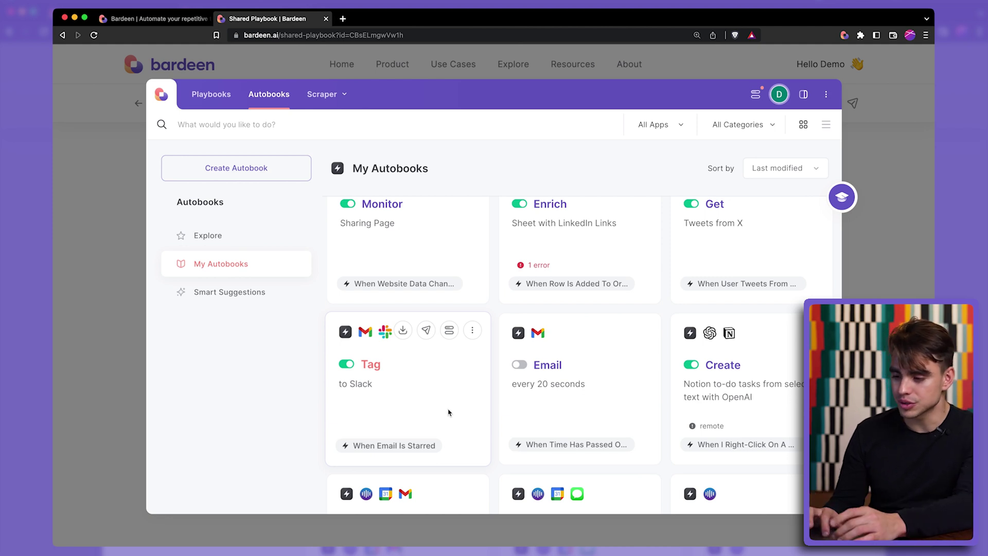
click(72, 293)
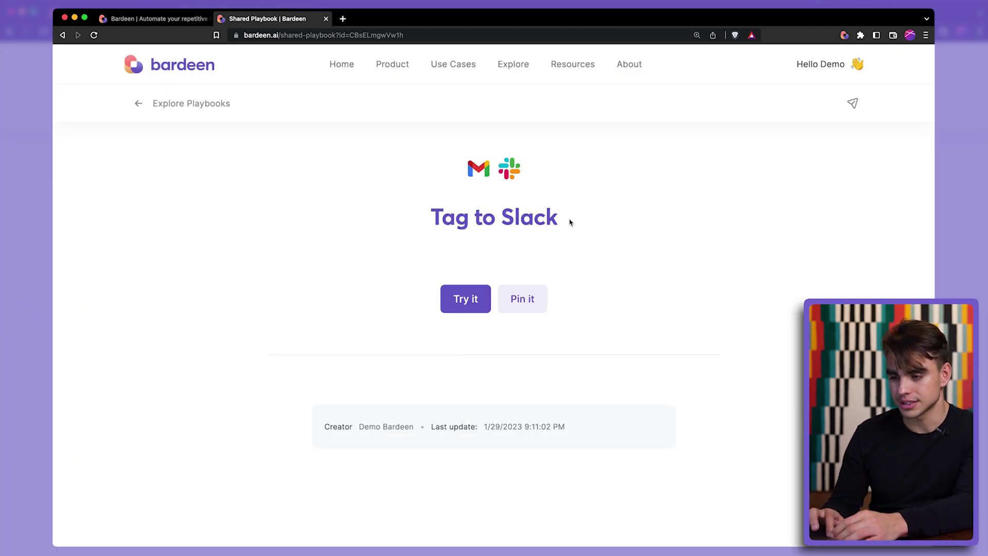
key(alt)
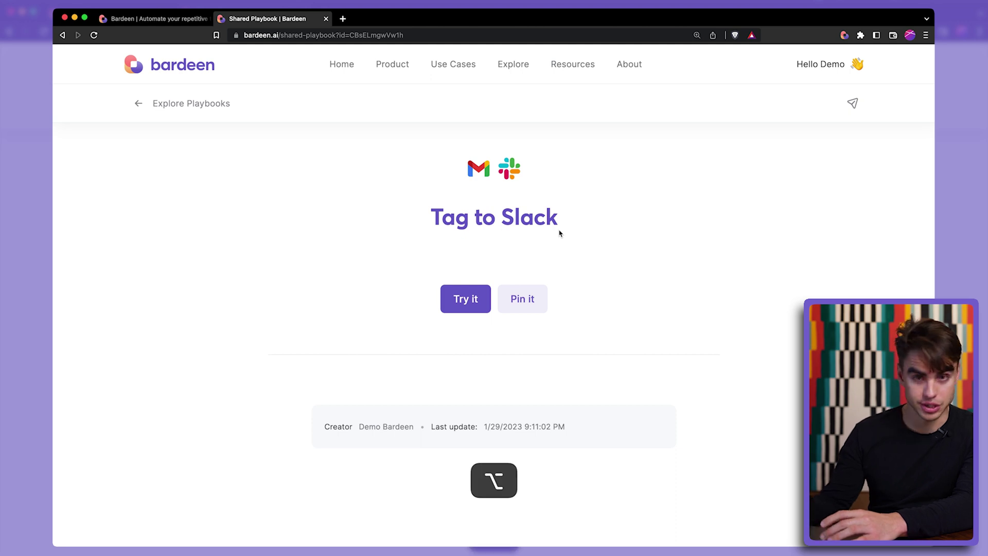
key(alt+b)
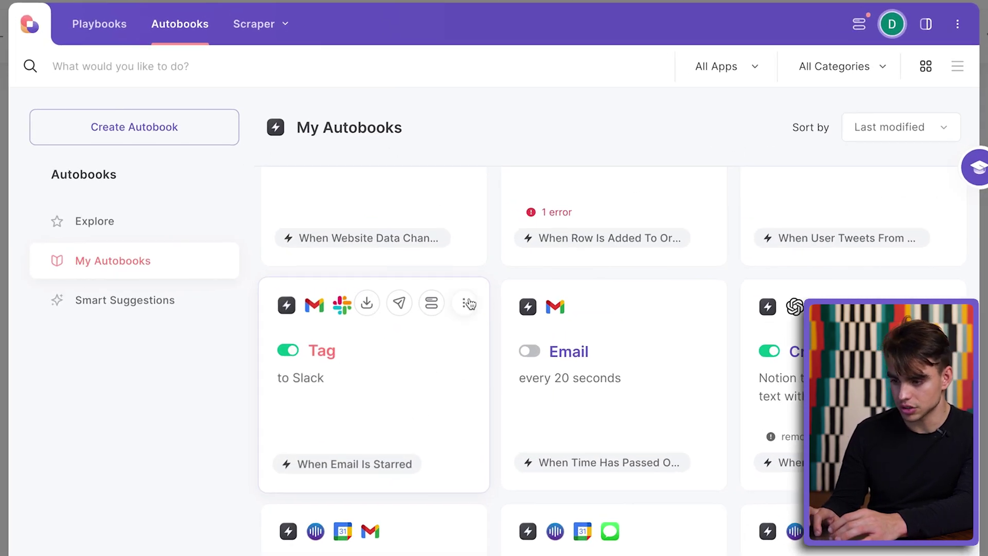
click(469, 304)
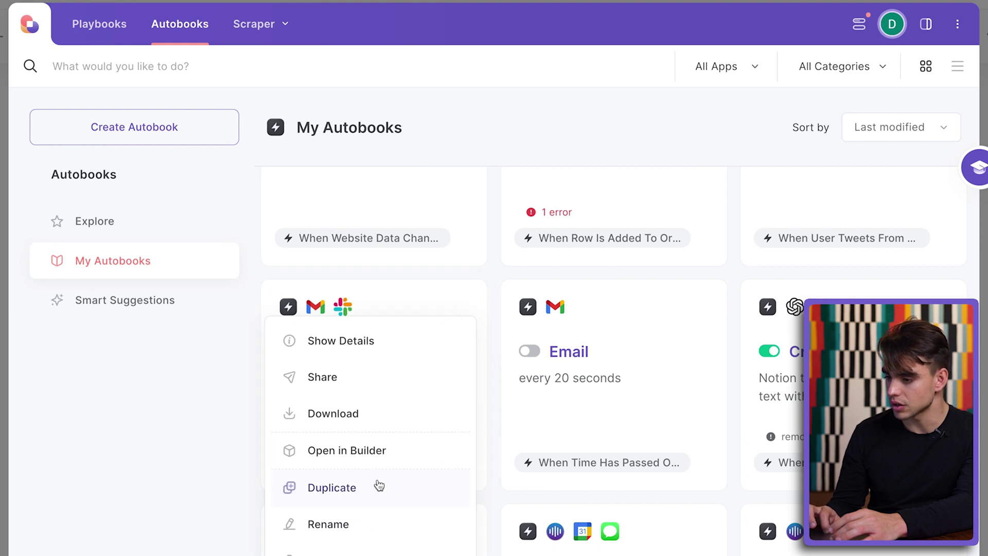
click(388, 523)
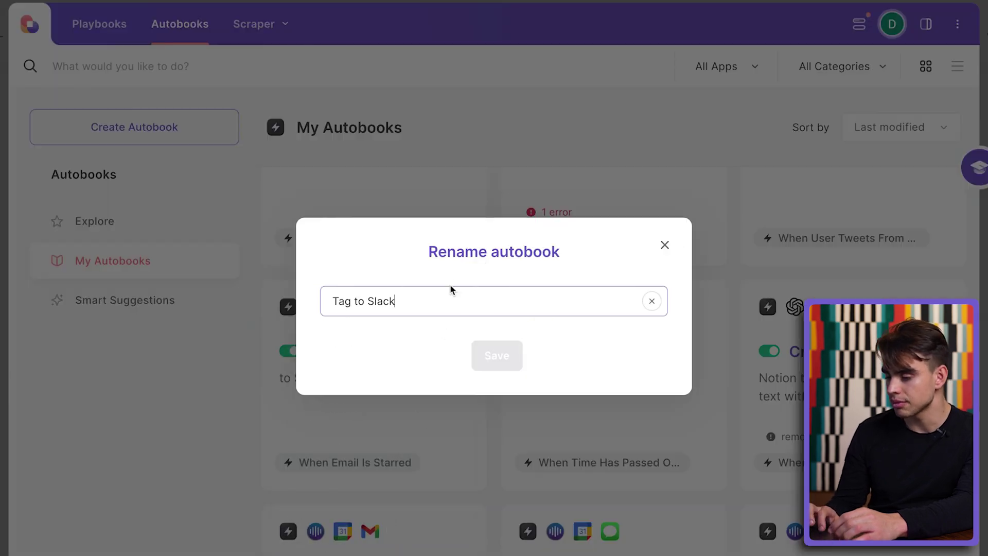
key(ctrl+shift+Left)
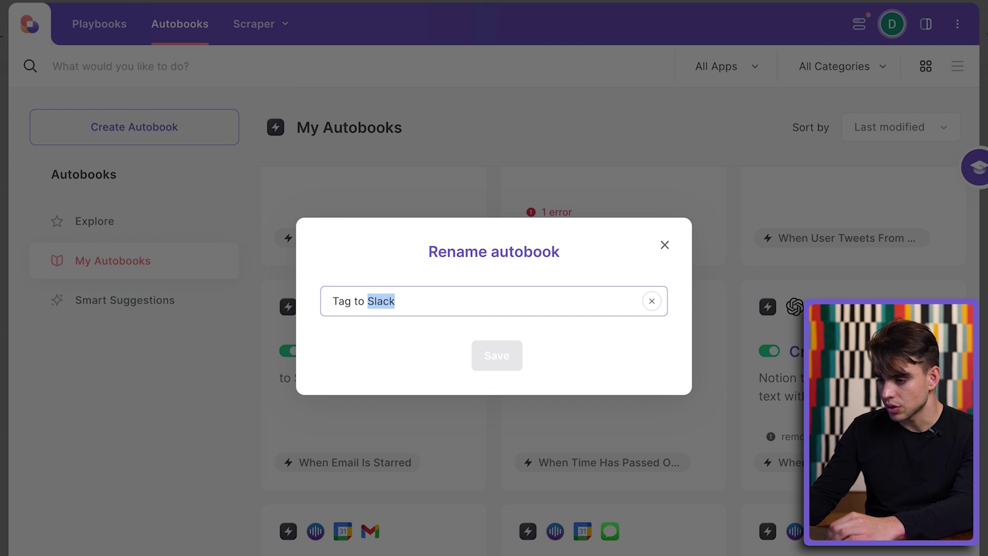
text(Gmail)
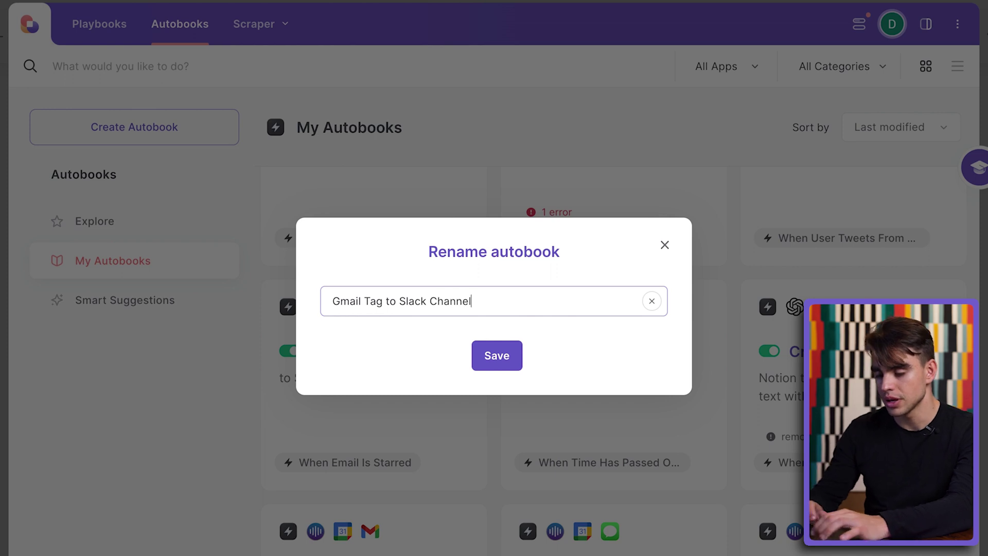
click(491, 359)
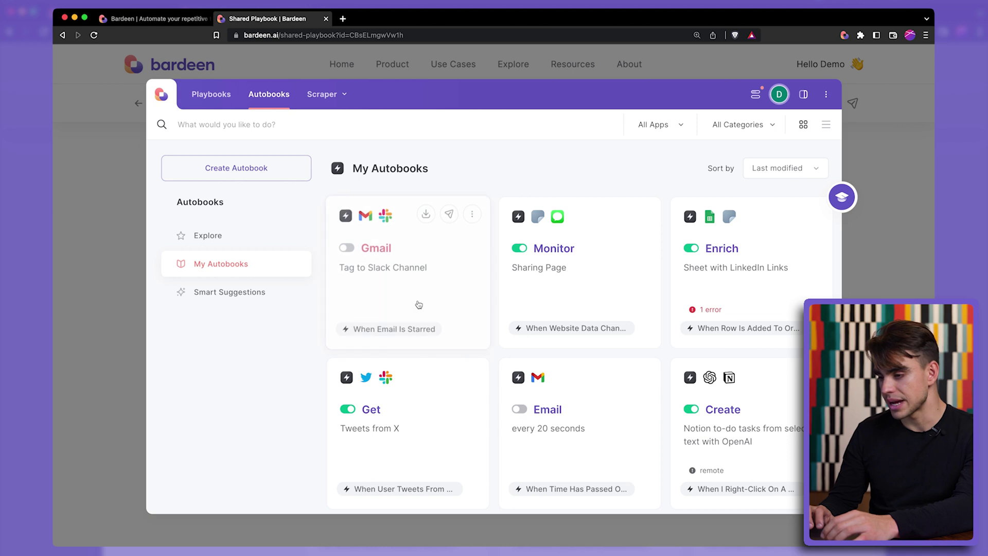
- Reload the shared page to show 'Gmail to Slack Message', then view the Monitor autobook's activity
click(91, 252)
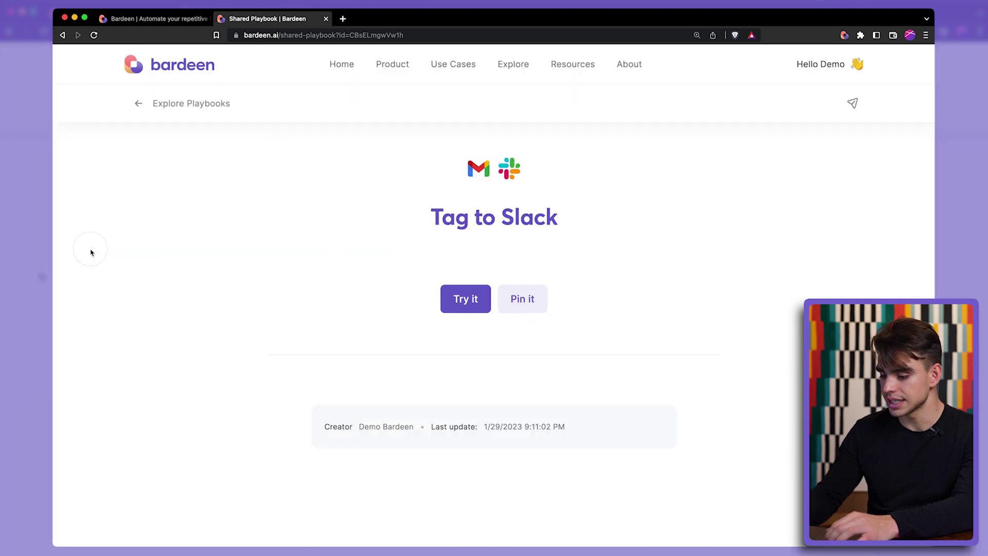
key(super+r)
key(super+r)
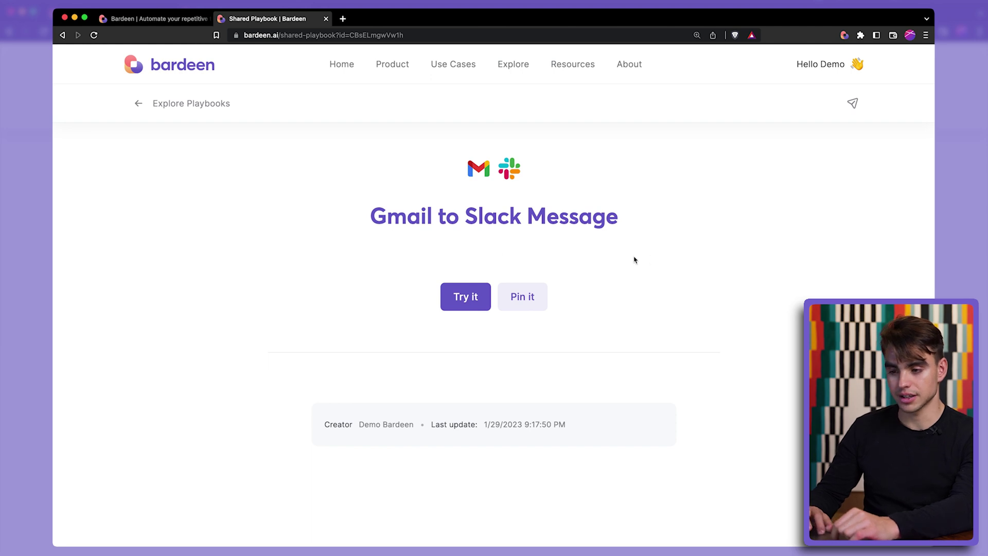
click(845, 35)
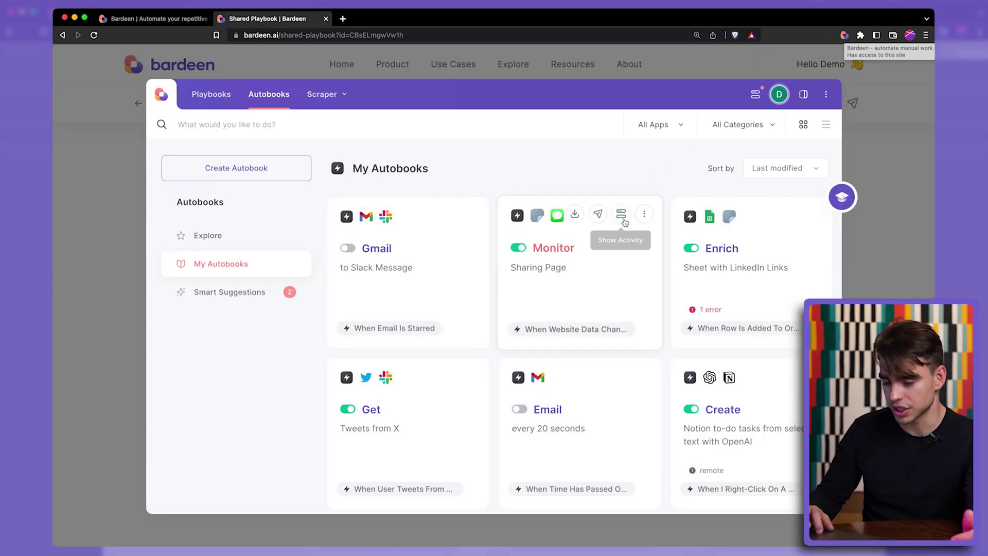
click(623, 215)
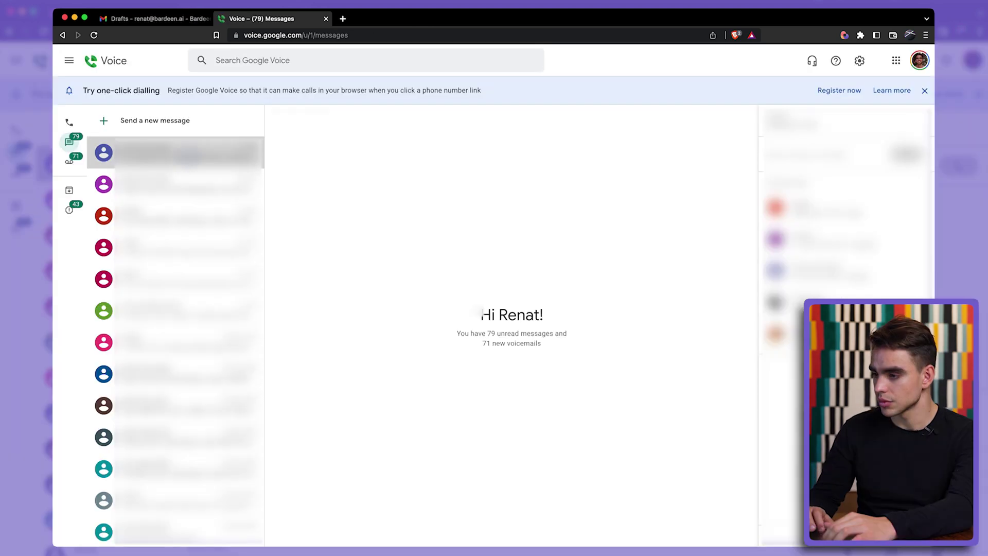
- Open the first Google Voice conversation and scroll to the latest 'The wbesite has changed!' text
click(175, 152)
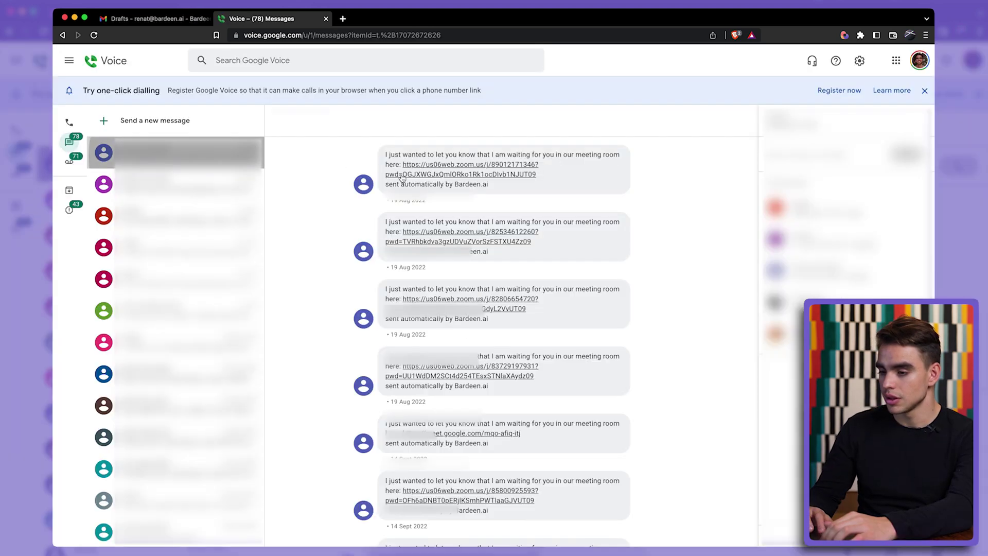
scroll(440, 396, down, 15)
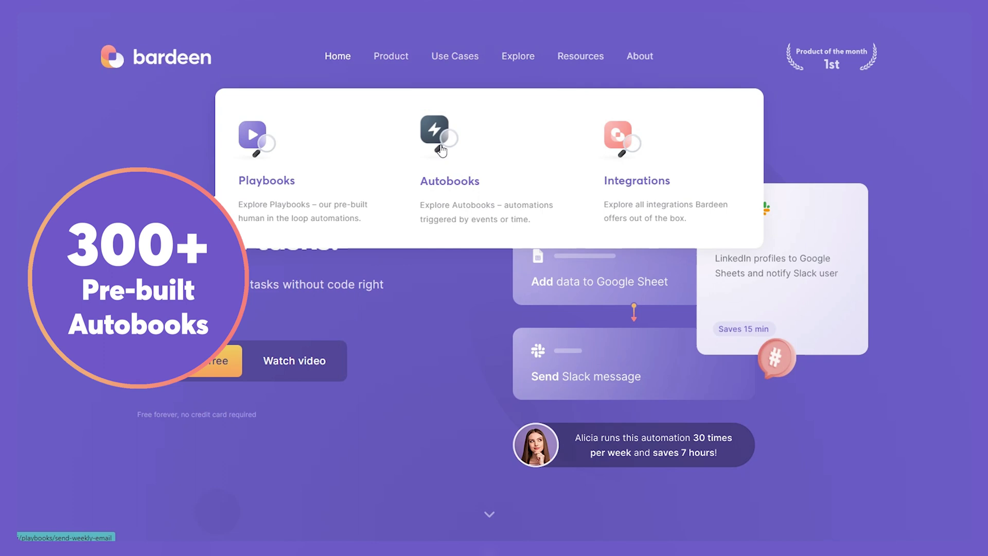
- Go to Explore > Autobooks on bardeen.ai and browse the ready-made automation cards
click(442, 150)
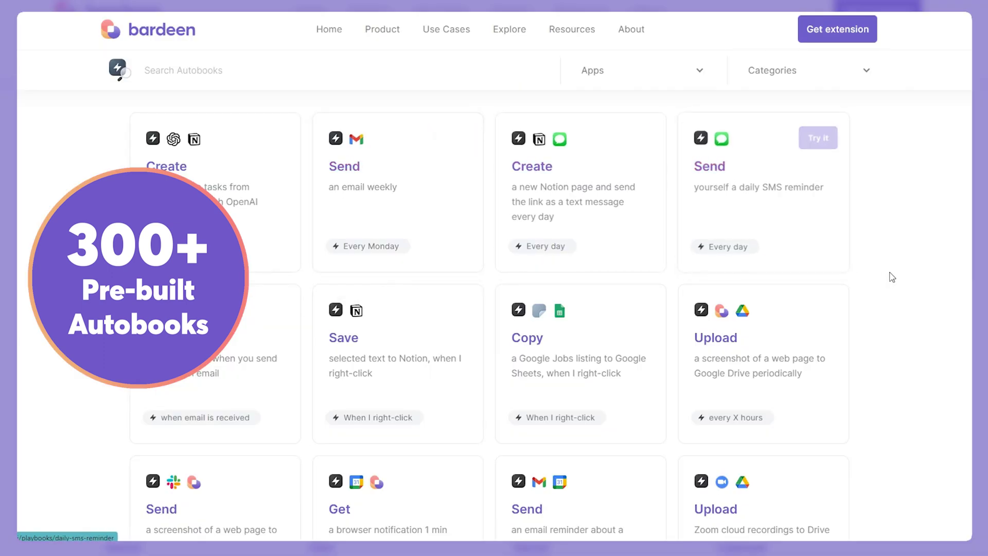
scroll(870, 300, down, 5)
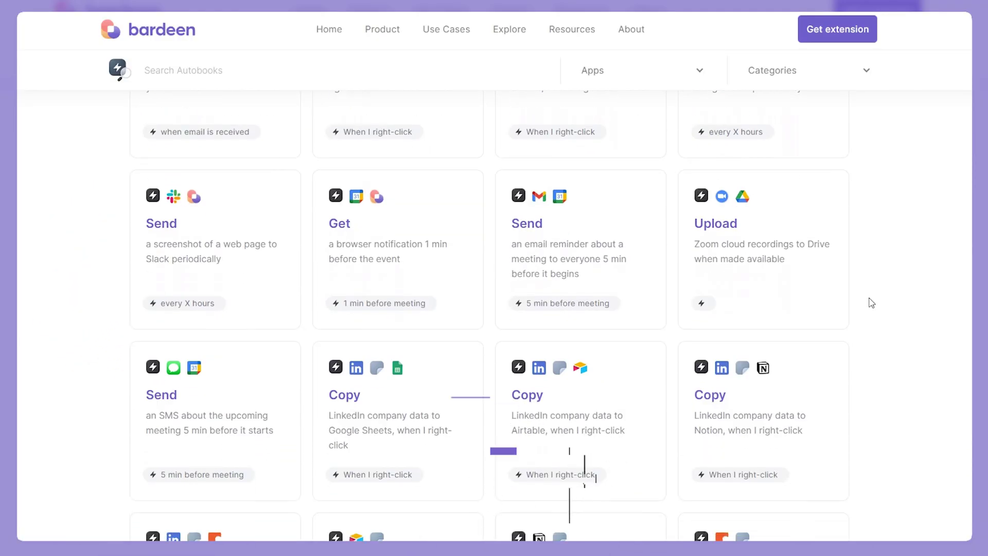
scroll(871, 302, down, 4)
scroll(872, 303, down, 2)
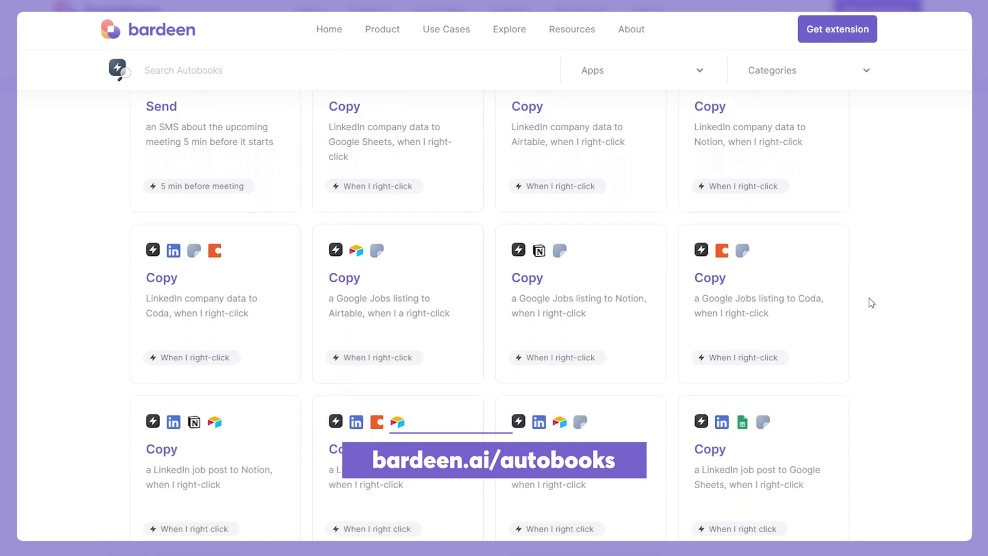